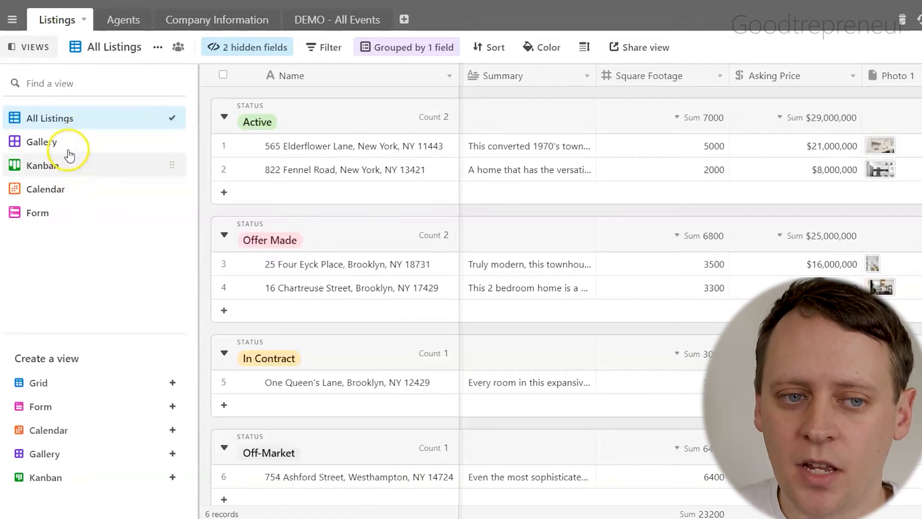
# - In the Gallery view, reorder the listing cards to start with Rustic Brooklyn Brownstone, Oceanside Luxury Hamptons Home and Conceptual Urban Townhouse
pyautogui.click(69, 155)
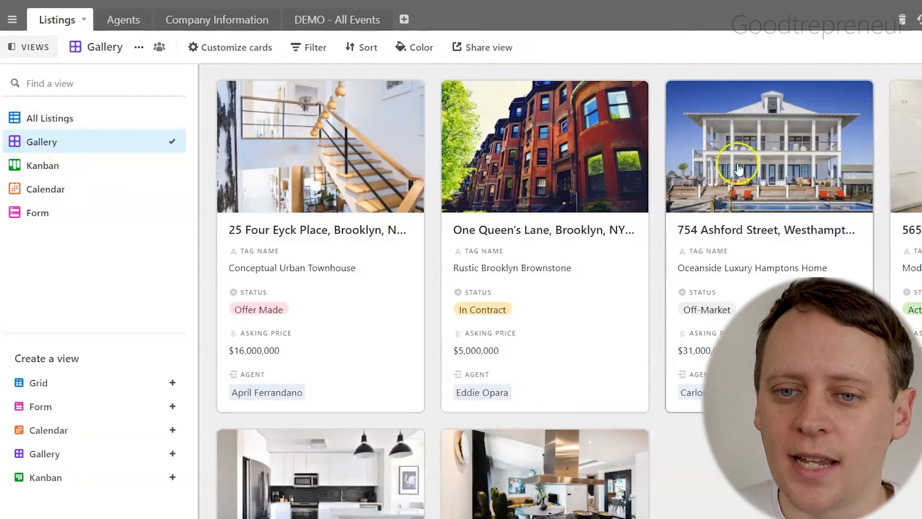
pyautogui.scroll(-3, 451, 331)
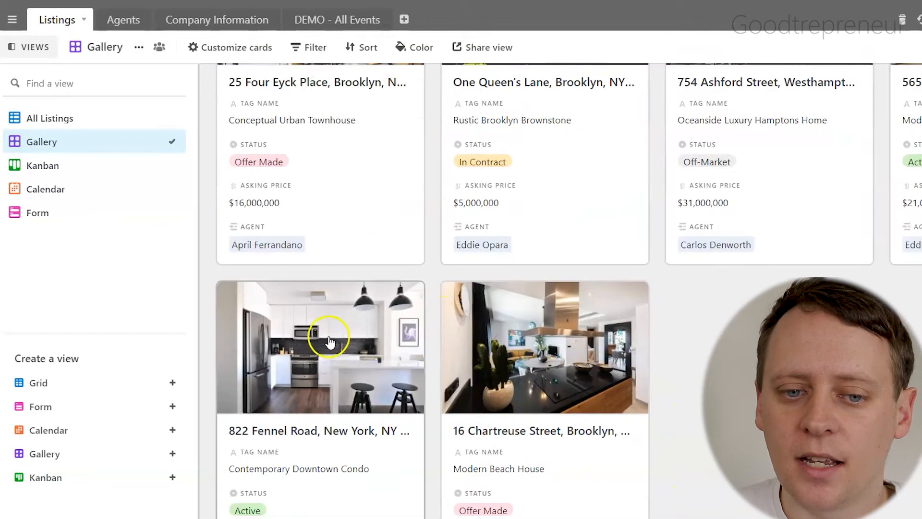
pyautogui.scroll(-2, 336, 321)
pyautogui.scroll(5, 704, 334)
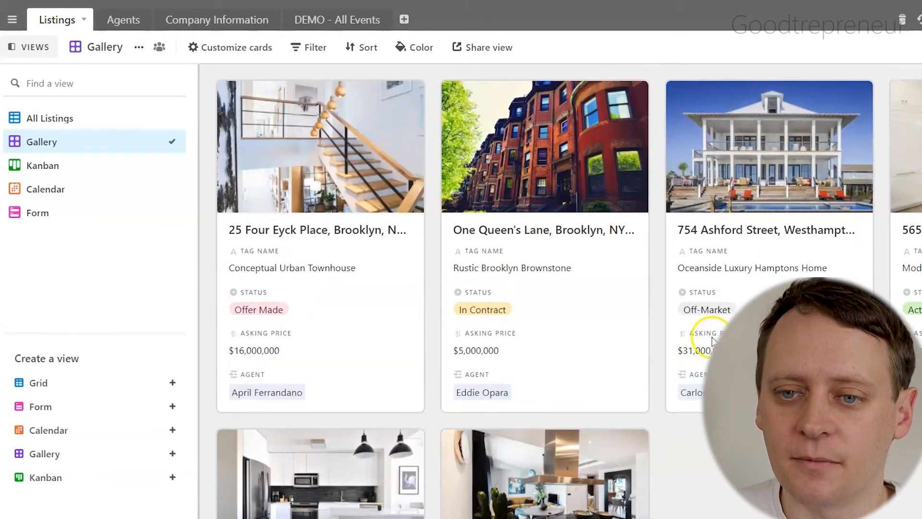
pyautogui.moveTo(319, 147); pyautogui.dragTo(461, 154)
pyautogui.moveTo(741, 154); pyautogui.dragTo(554, 217)
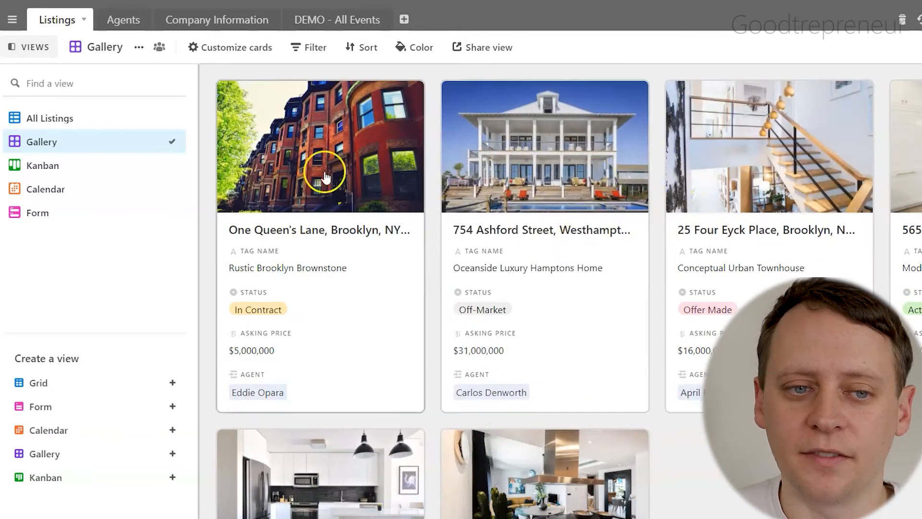
# - In the Kanban view, move the Contemporary Downtown Condo card to Offer Made and on to In Contract, and the Modern Luxury Townhouse card to Offer Made
pyautogui.click(48, 171)
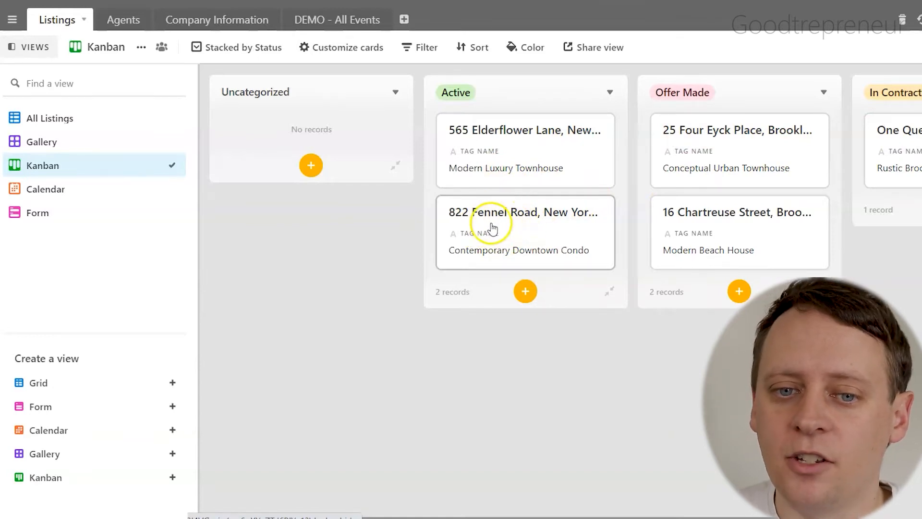
pyautogui.moveTo(523, 227); pyautogui.dragTo(741, 233)
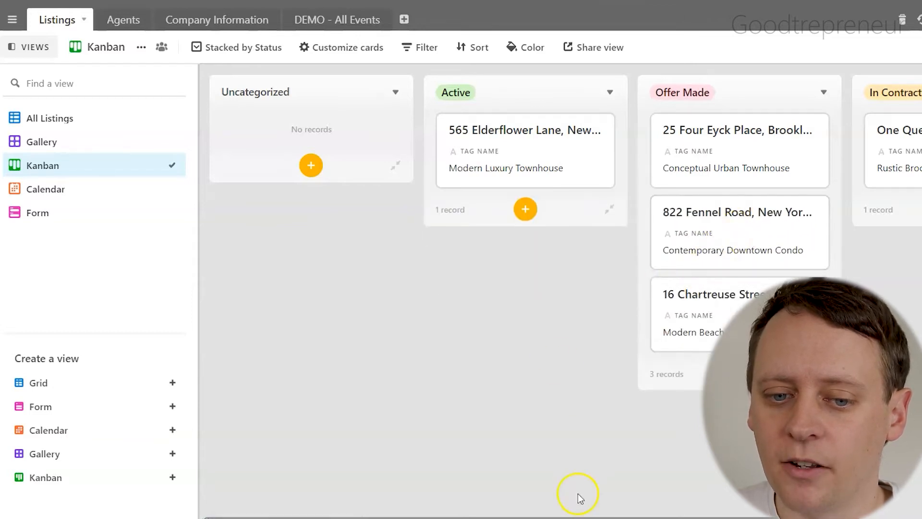
pyautogui.moveTo(562, 516); pyautogui.dragTo(769, 516)
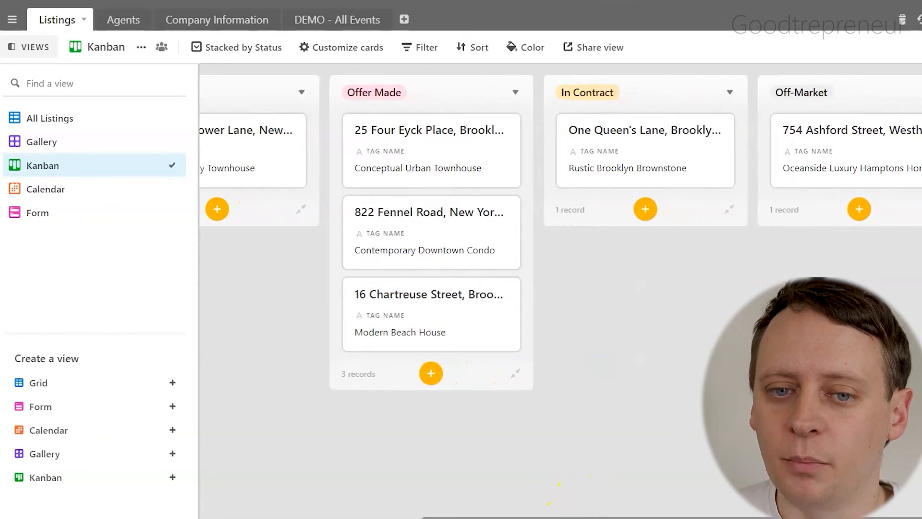
pyautogui.moveTo(489, 247); pyautogui.dragTo(677, 242)
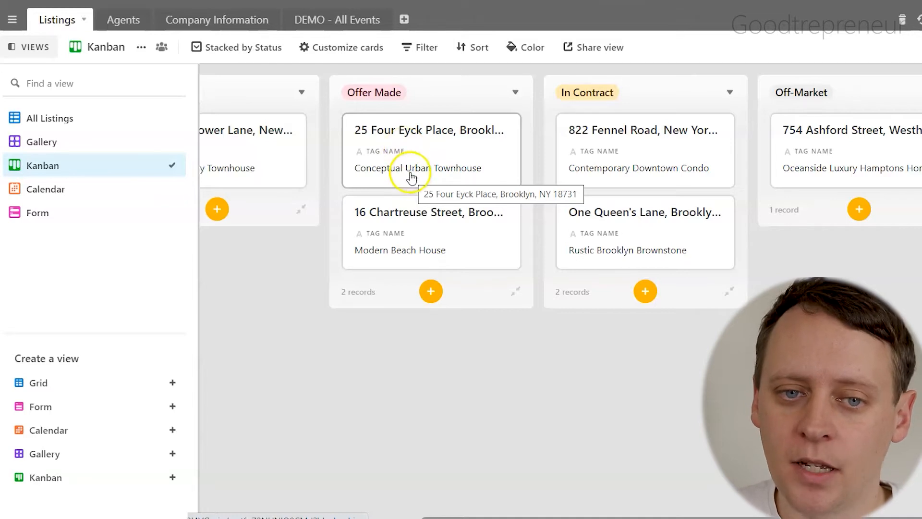
pyautogui.moveTo(480, 516); pyautogui.dragTo(399, 513)
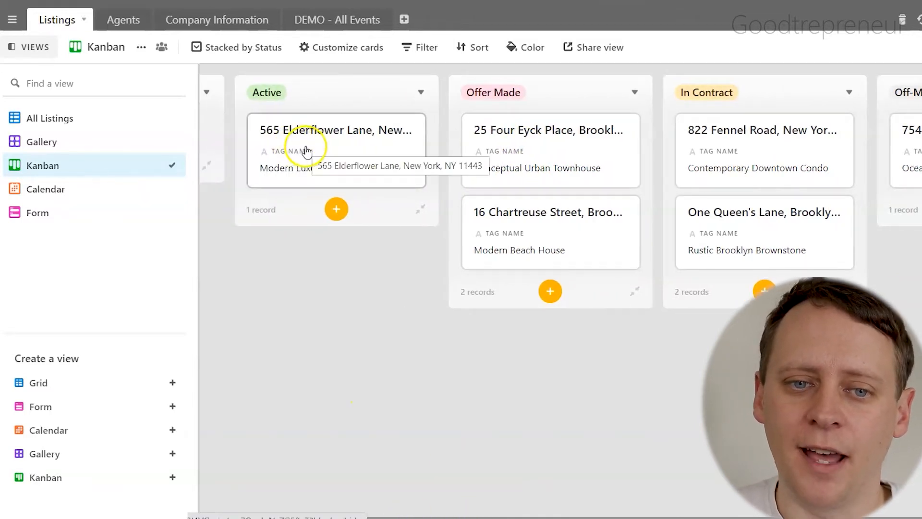
pyautogui.moveTo(303, 150); pyautogui.dragTo(516, 149)
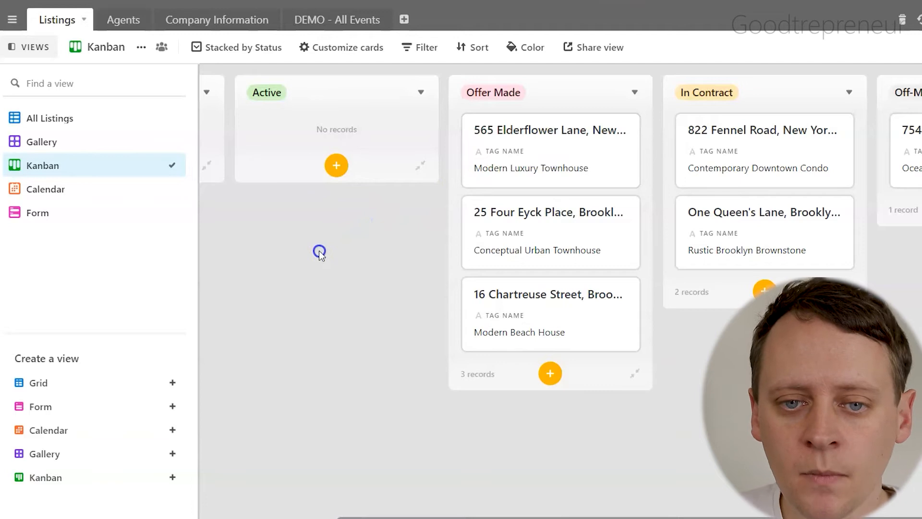
# - Look at the Calendar view of the listings and review the entry fields in the Form view
pyautogui.click(33, 190)
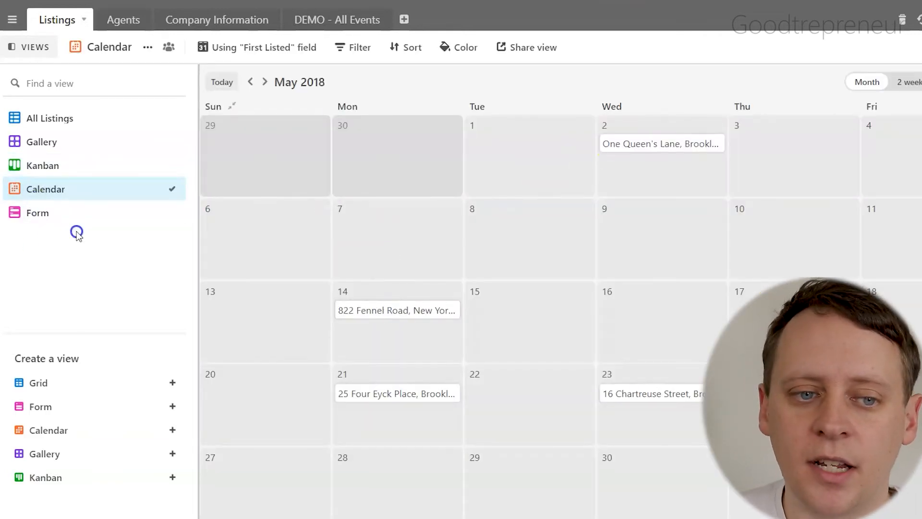
pyautogui.click(64, 213)
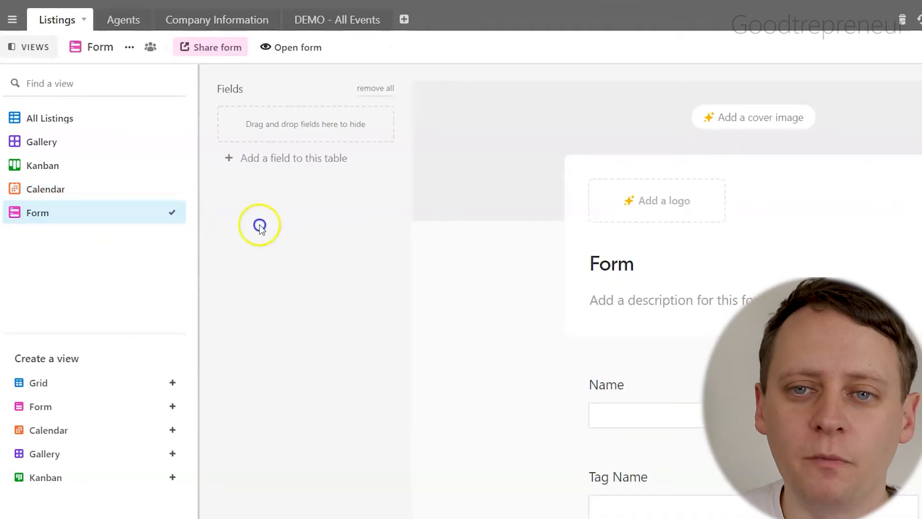
pyautogui.scroll(-2, 488, 246)
pyautogui.scroll(-6, 504, 228)
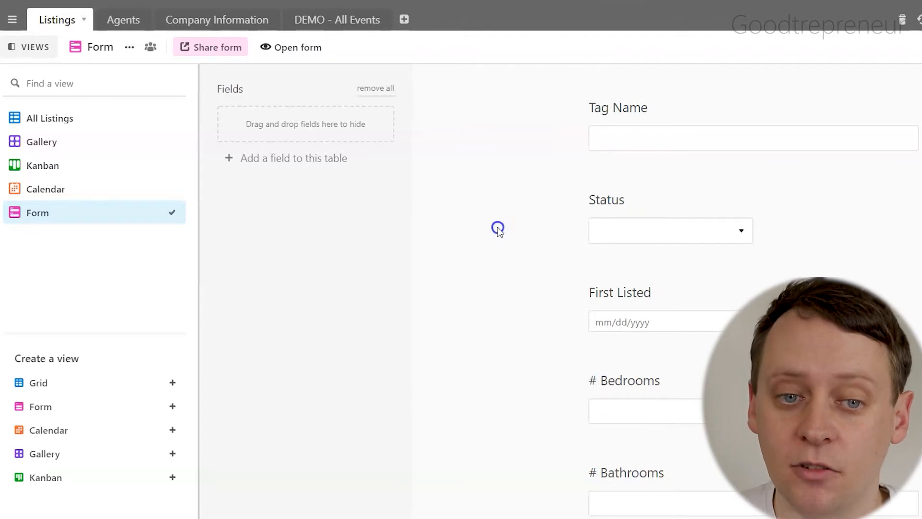
pyautogui.scroll(-7, 498, 229)
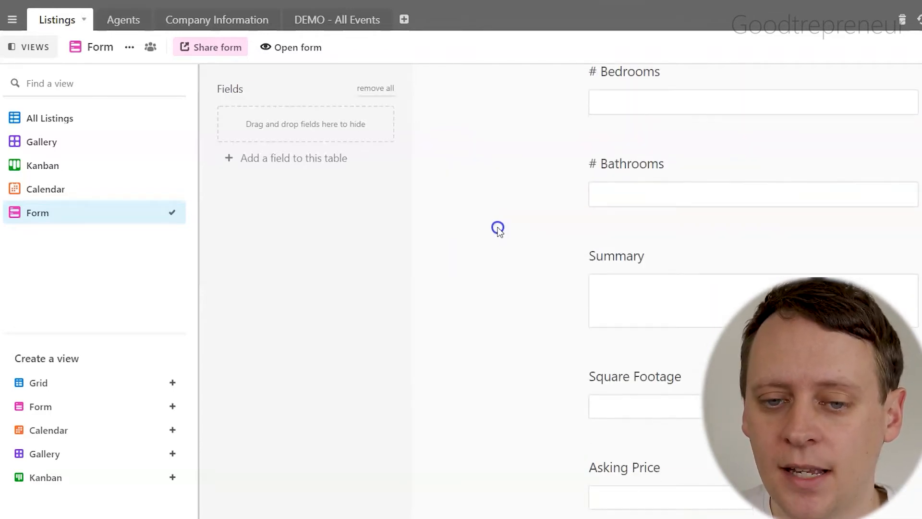
pyautogui.scroll(-3, 498, 229)
pyautogui.scroll(-8, 498, 229)
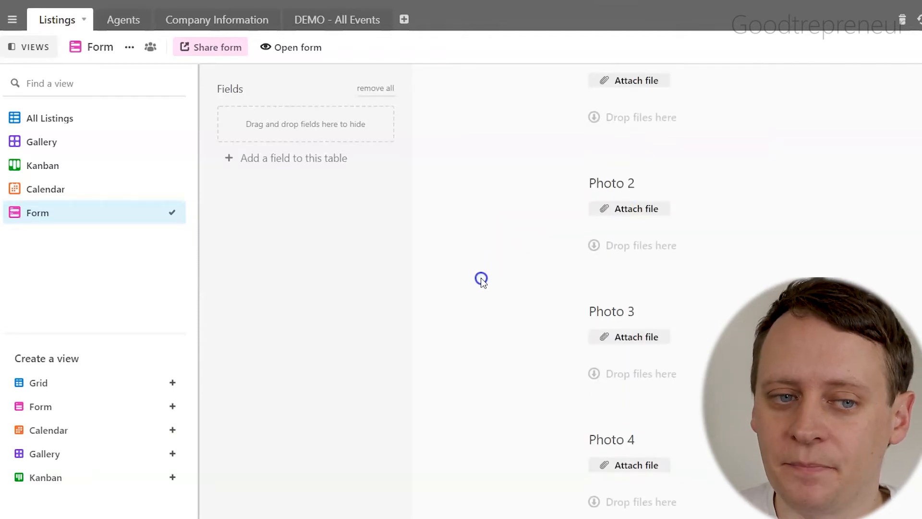
pyautogui.scroll(14, 481, 281)
pyautogui.scroll(11, 482, 280)
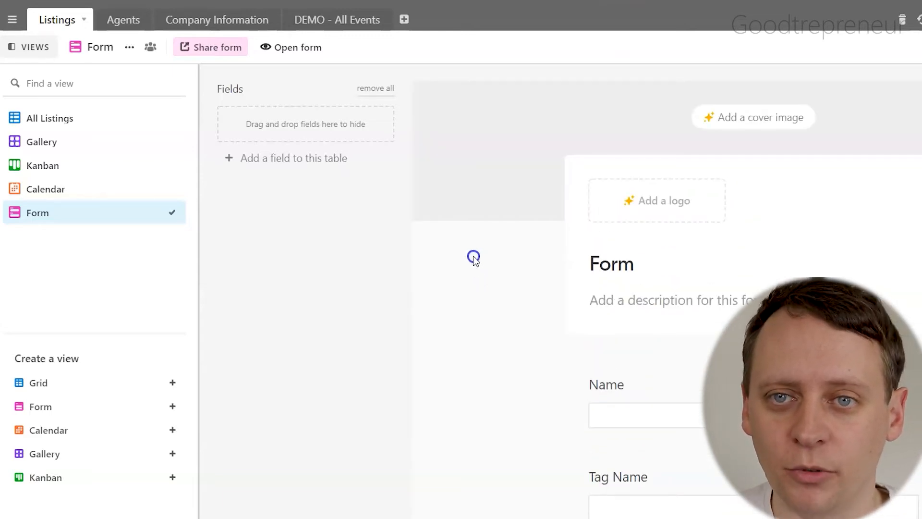
# - Look at the Agents table and return to the All Listings view of the Listings table
pyautogui.click(123, 19)
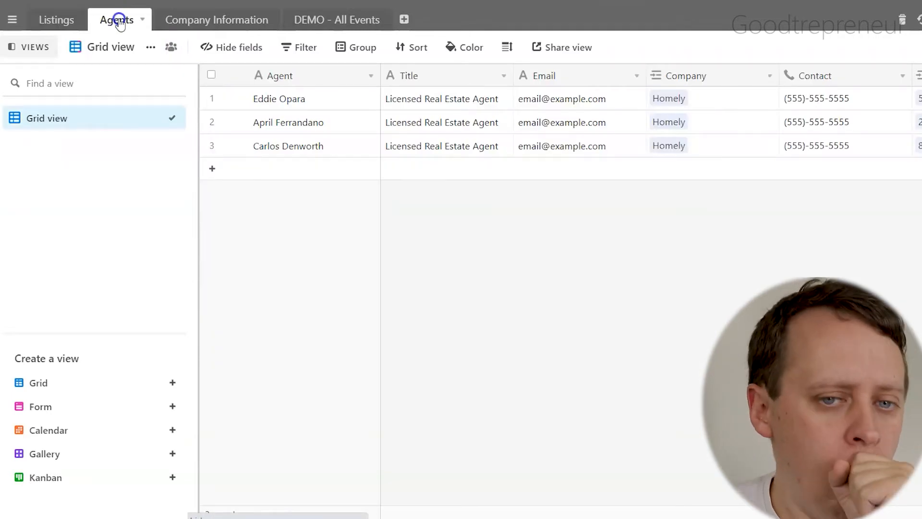
pyautogui.click(56, 19)
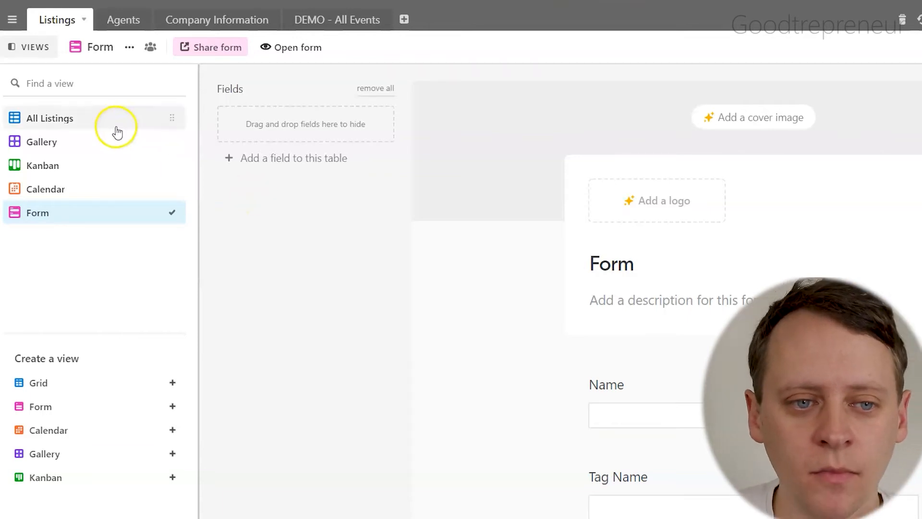
pyautogui.click(95, 122)
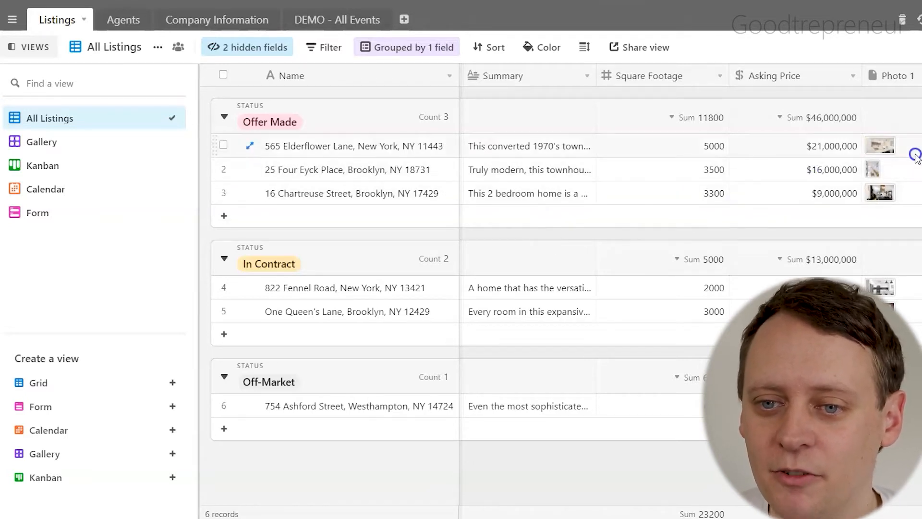
# - Preview the Photo 1 attachment of the Modern Luxury Townhouse listing at full size and close it
pyautogui.click(886, 149)
pyautogui.click(887, 148)
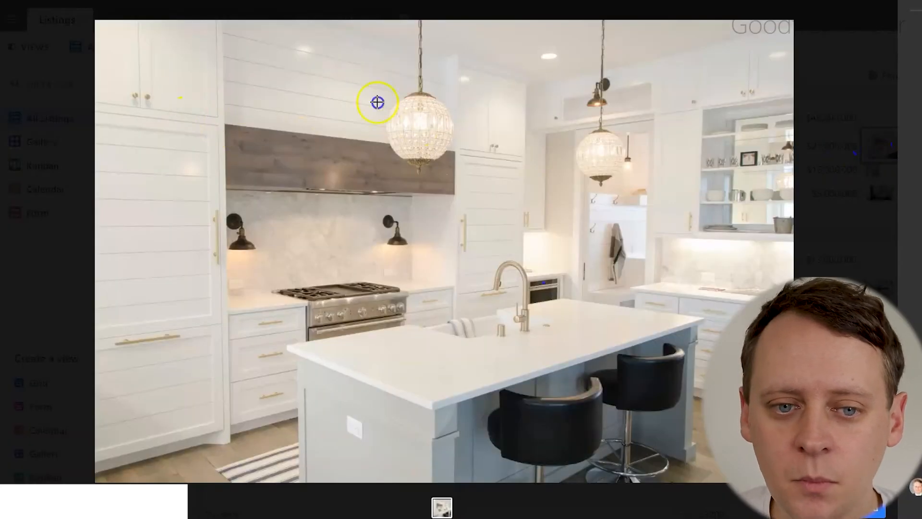
pyautogui.press('Escape')
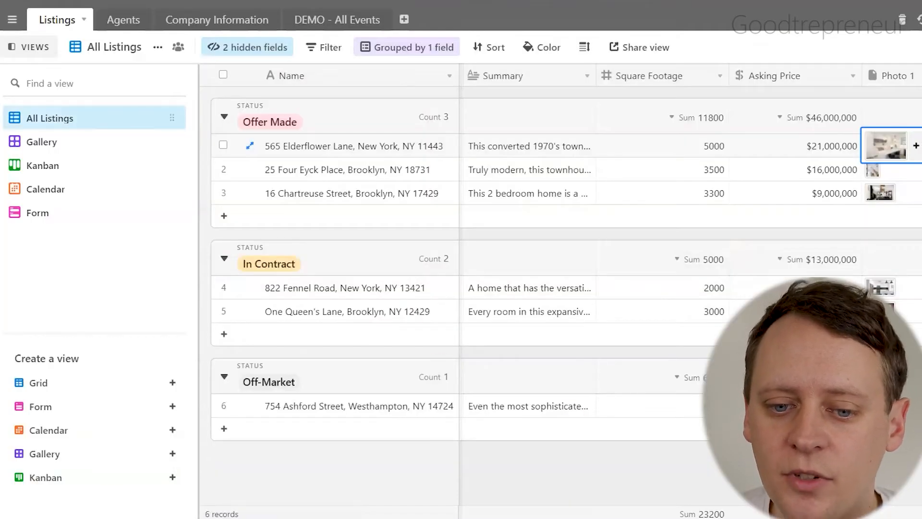
# - Review the linked agent record of the Modern Luxury Townhouse listing, including its company, listings and attachments, and close it
pyautogui.hscroll(10, 672, 289)
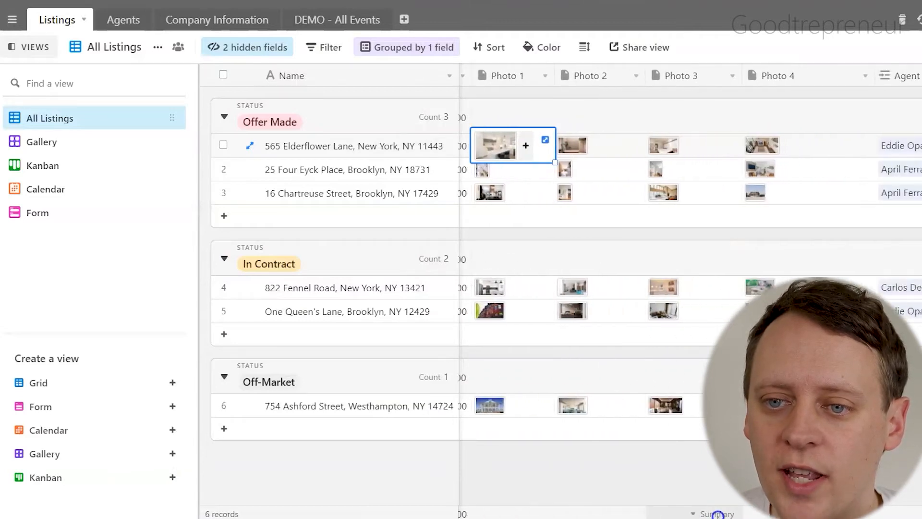
pyautogui.hscroll(3, 672, 288)
pyautogui.click(697, 145)
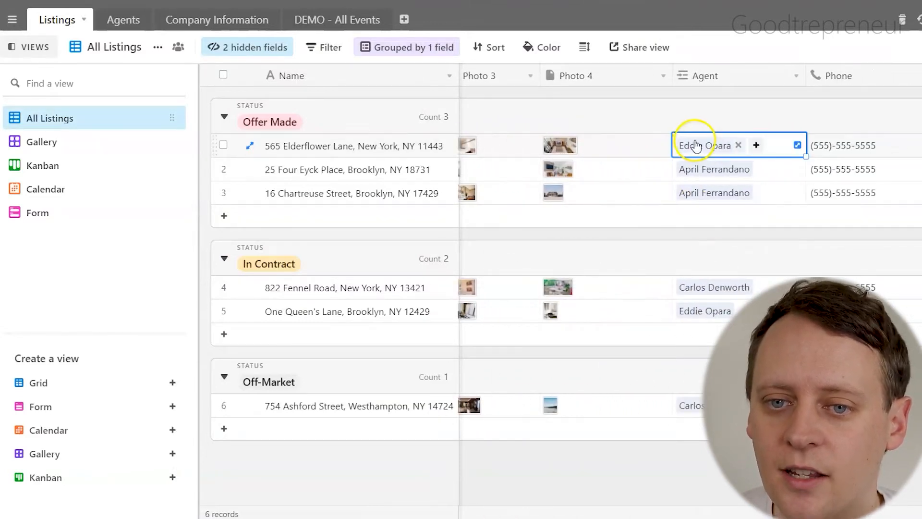
pyautogui.click(714, 152)
pyautogui.scroll(-5, 504, 238)
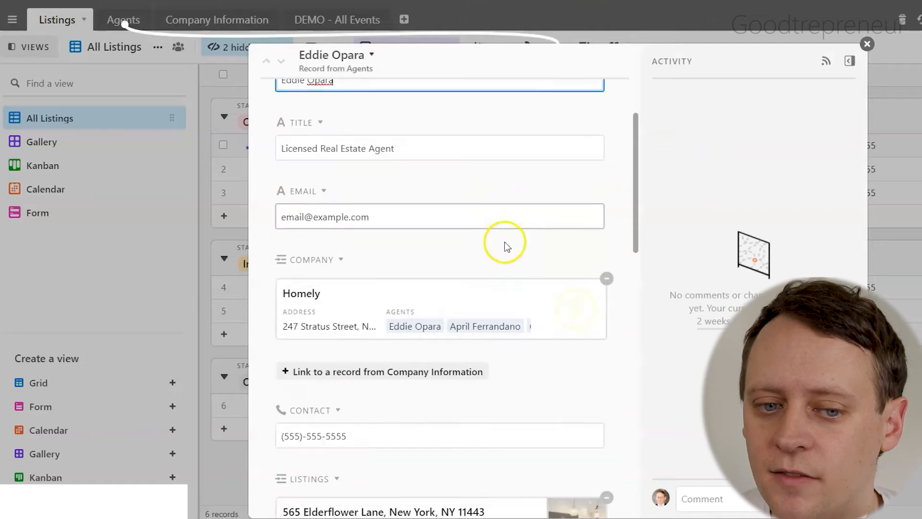
pyautogui.scroll(-10, 369, 305)
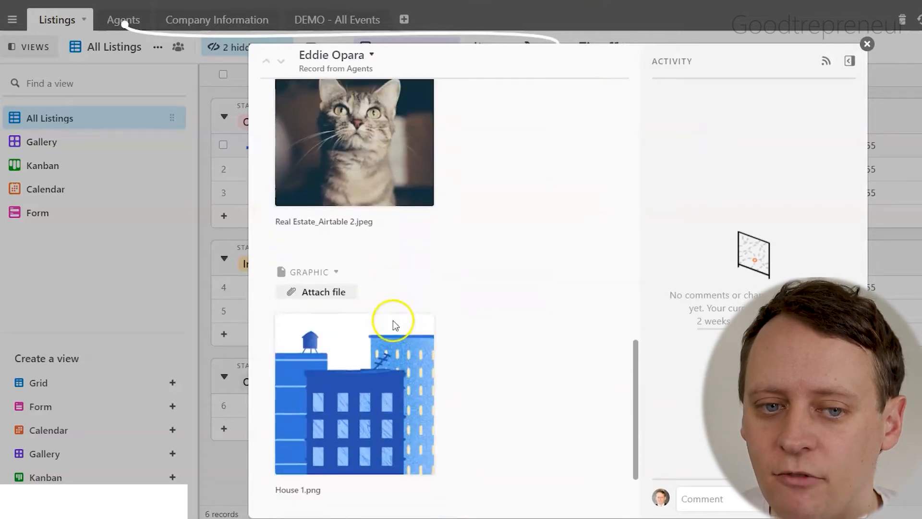
pyautogui.scroll(3, 350, 273)
pyautogui.scroll(-5, 459, 279)
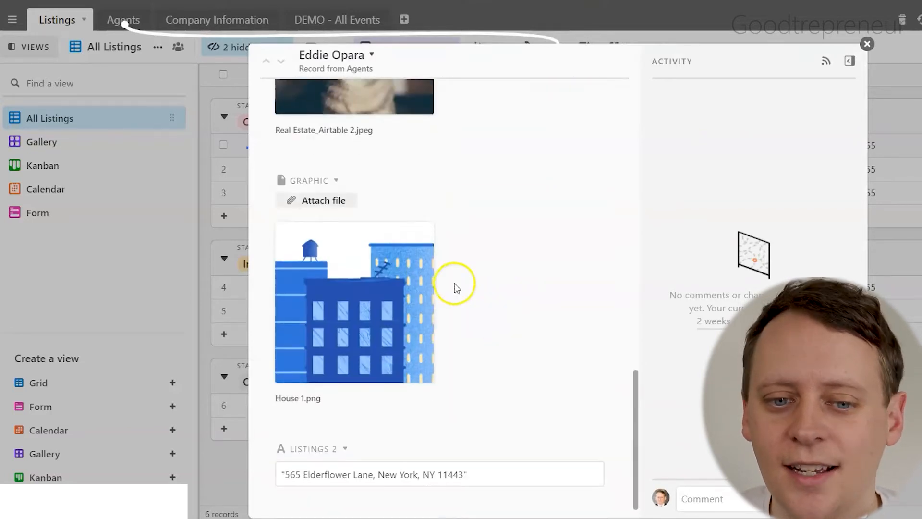
pyautogui.click(866, 44)
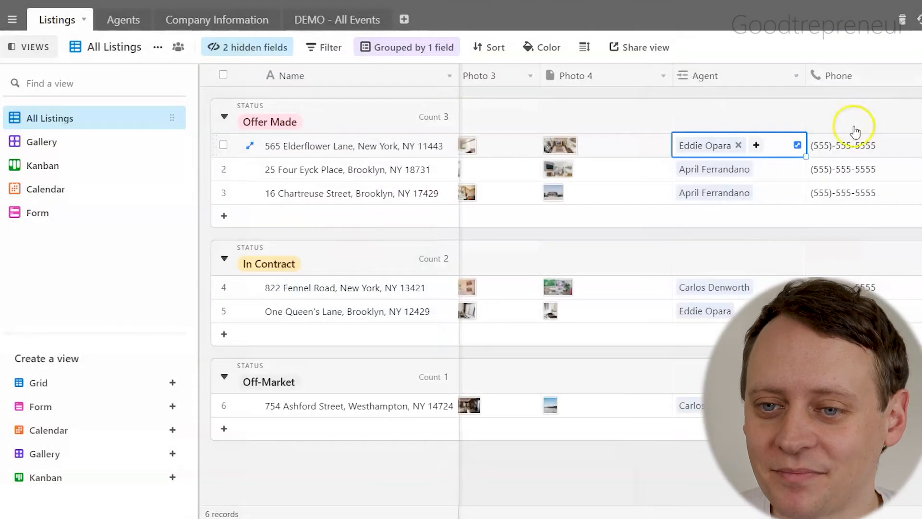
# - Set the status of the Modern Luxury Townhouse listing to Active in All Listings and check its card in the Kanban view
pyautogui.moveTo(706, 512); pyautogui.dragTo(204, 503)
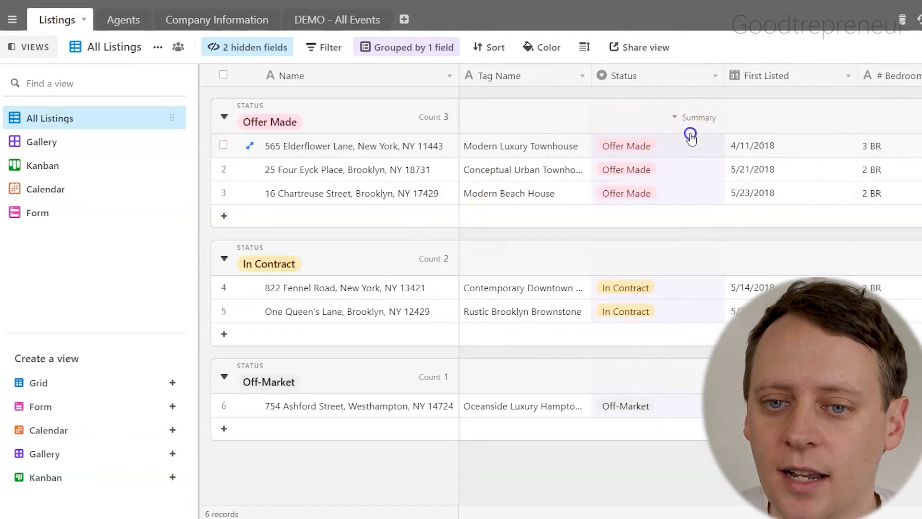
pyautogui.click(694, 145)
pyautogui.click(715, 145)
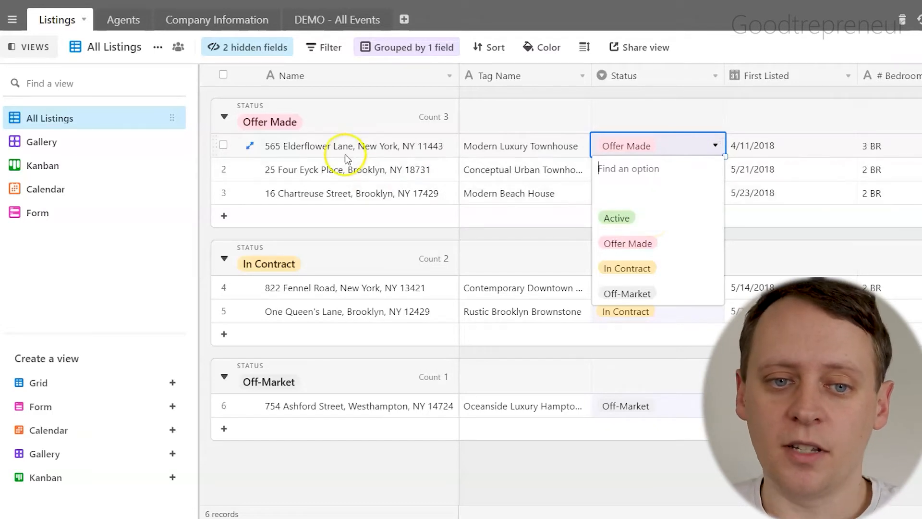
pyautogui.click(302, 146)
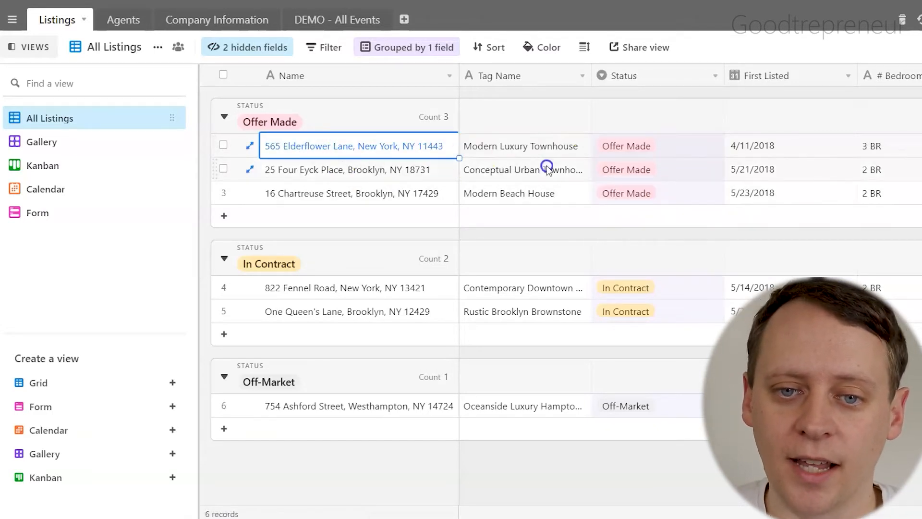
pyautogui.click(668, 146)
pyautogui.click(688, 146)
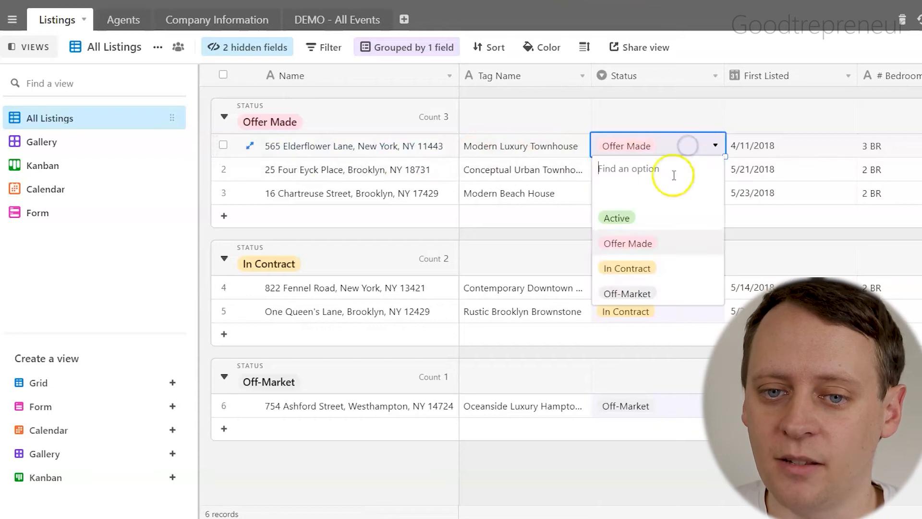
pyautogui.click(640, 210)
pyautogui.click(674, 98)
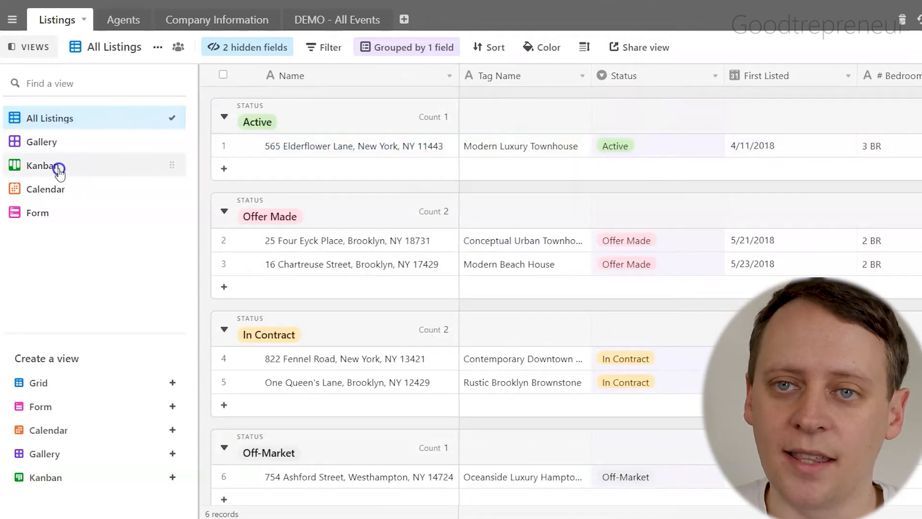
pyautogui.click(43, 166)
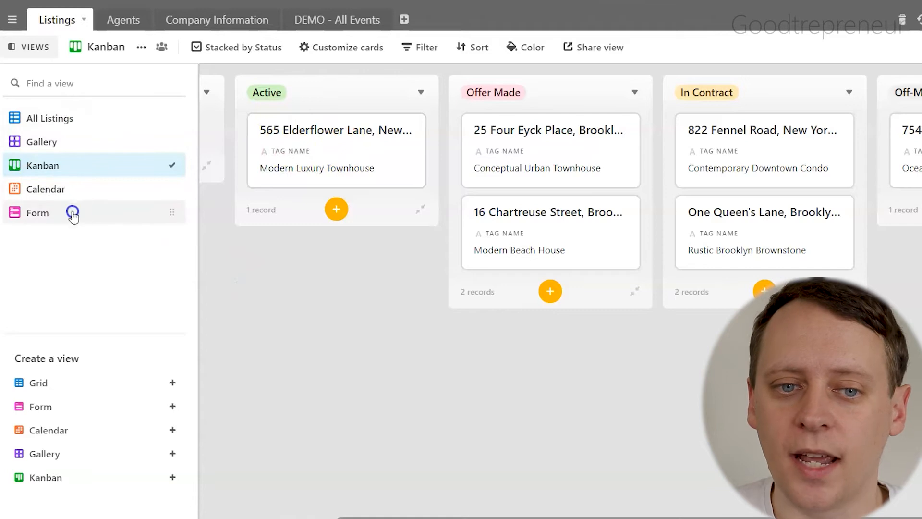
# - Return to the All Listings view and create a new grid view for the Listings table
pyautogui.click(62, 120)
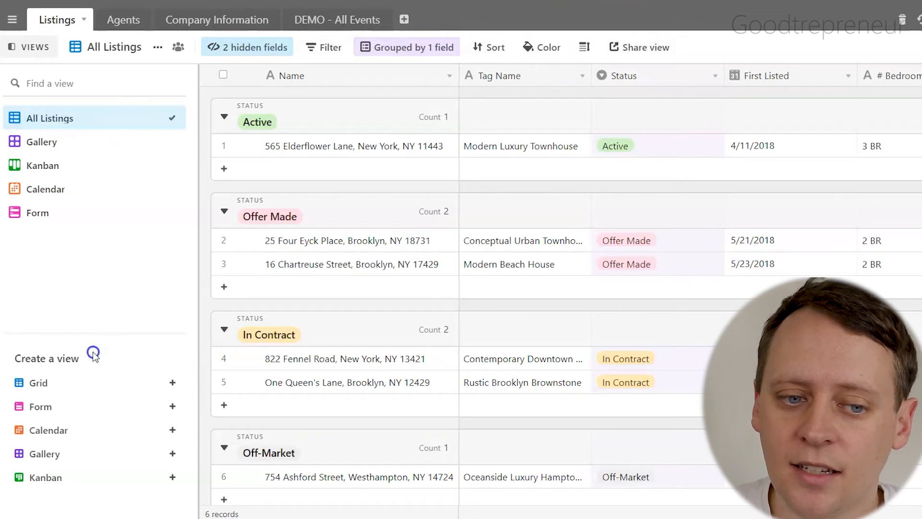
pyautogui.click(78, 377)
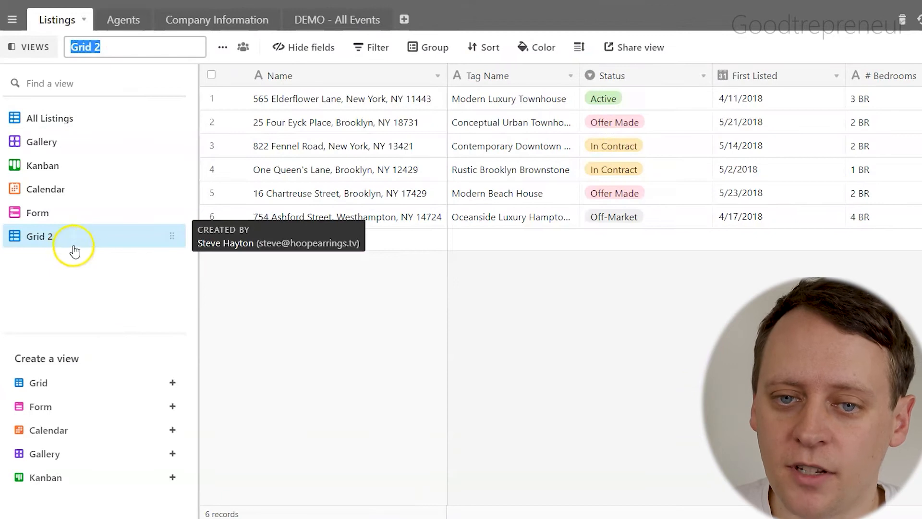
# - Keep the name Grid 2 for the new grid view and look through its listing fields and records
pyautogui.click(440, 307)
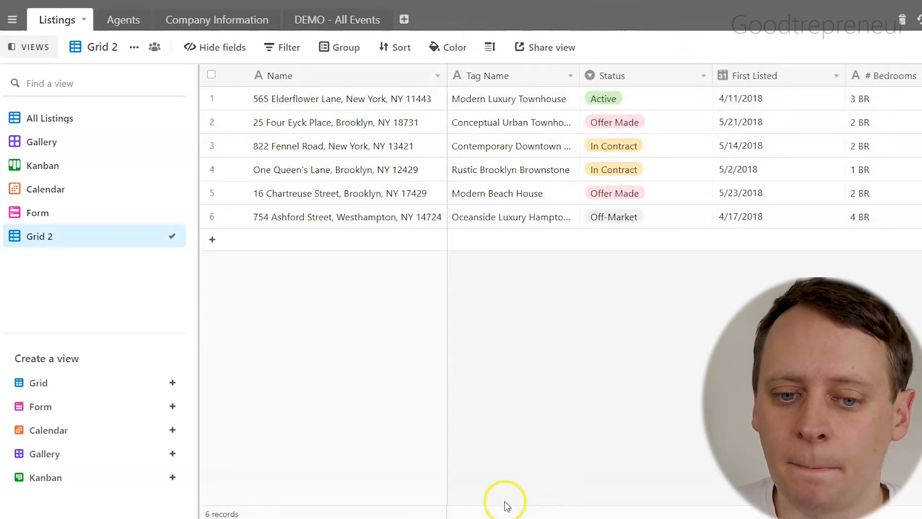
pyautogui.hscroll(15, 611, 500)
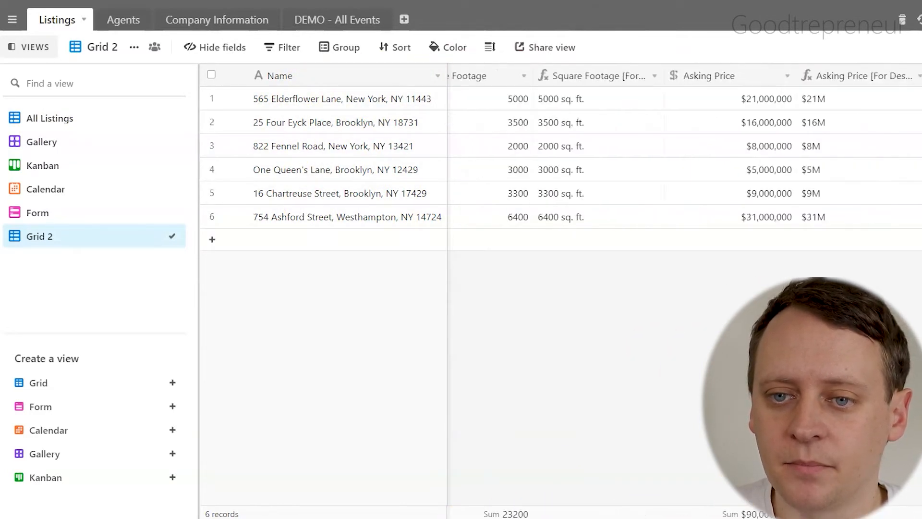
pyautogui.hscroll(-10, 583, 465)
pyautogui.hscroll(-8, 504, 461)
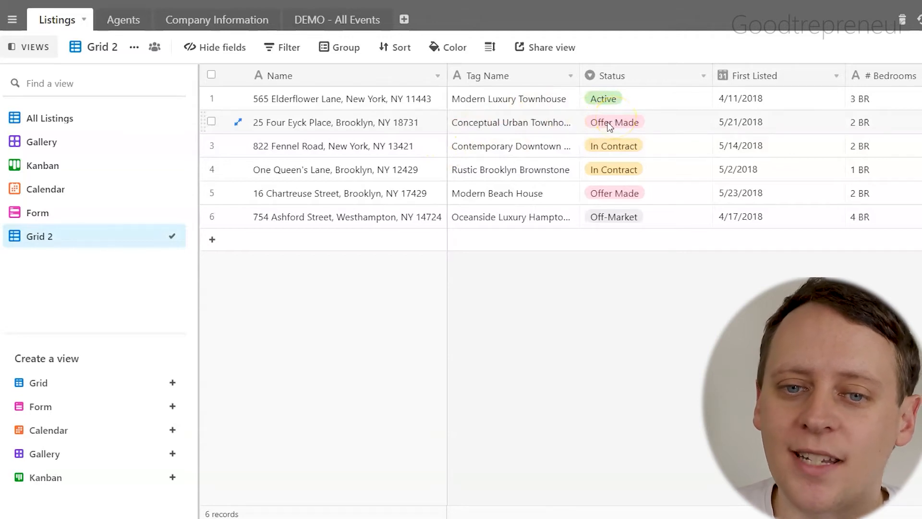
pyautogui.click(493, 106)
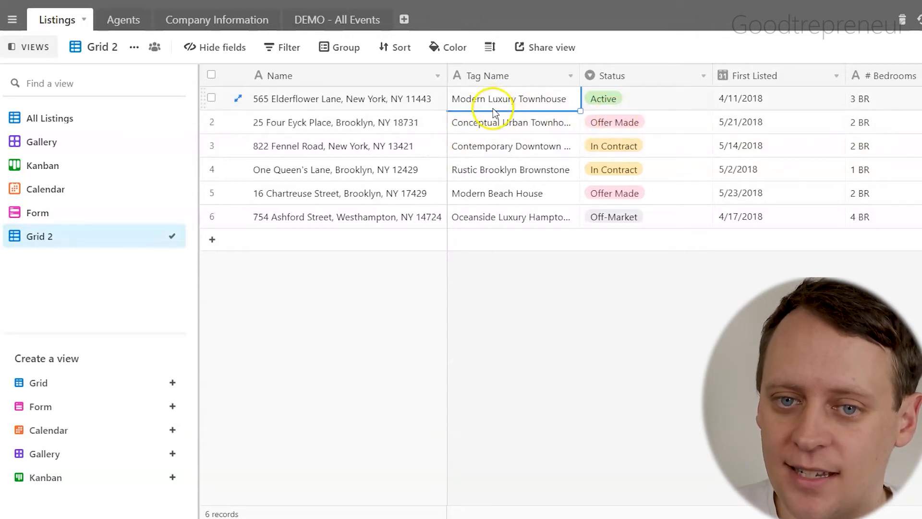
pyautogui.click(504, 126)
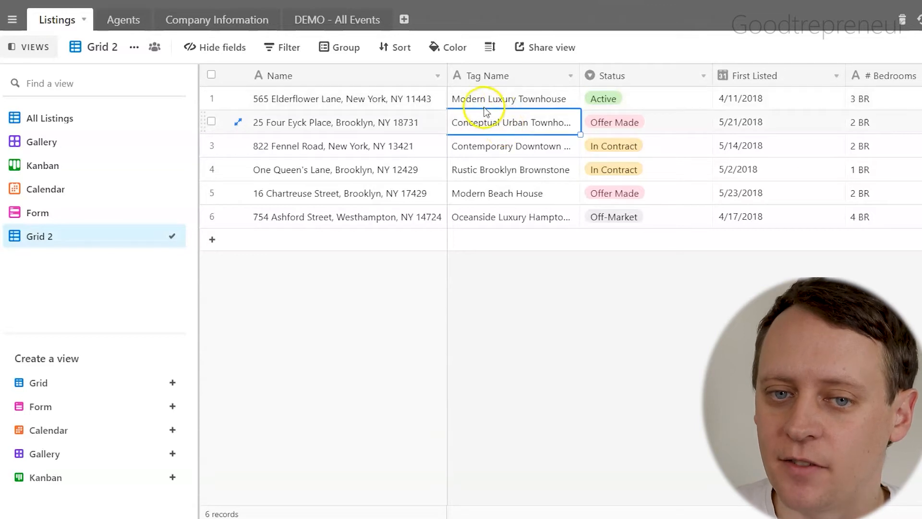
# - Rename the Grid 2 view as "Active listings"
pyautogui.click(119, 233)
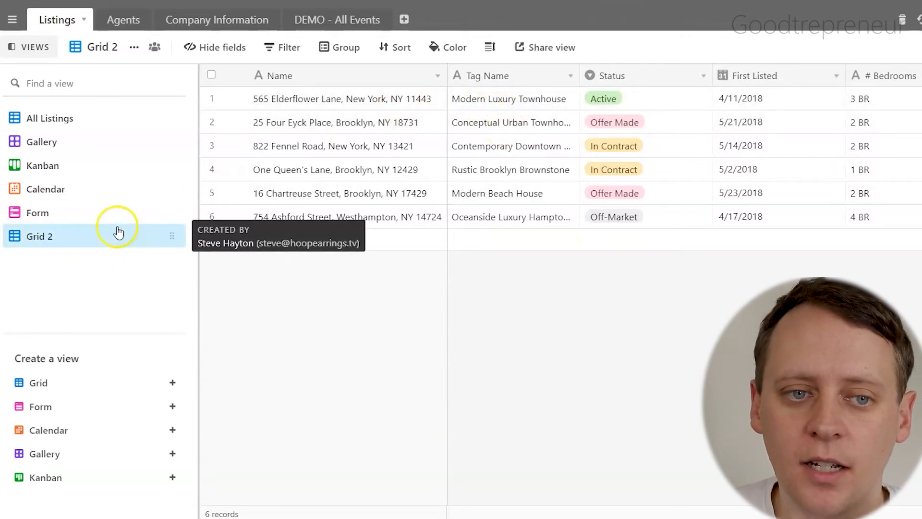
pyautogui.click(133, 49)
pyautogui.click(146, 70)
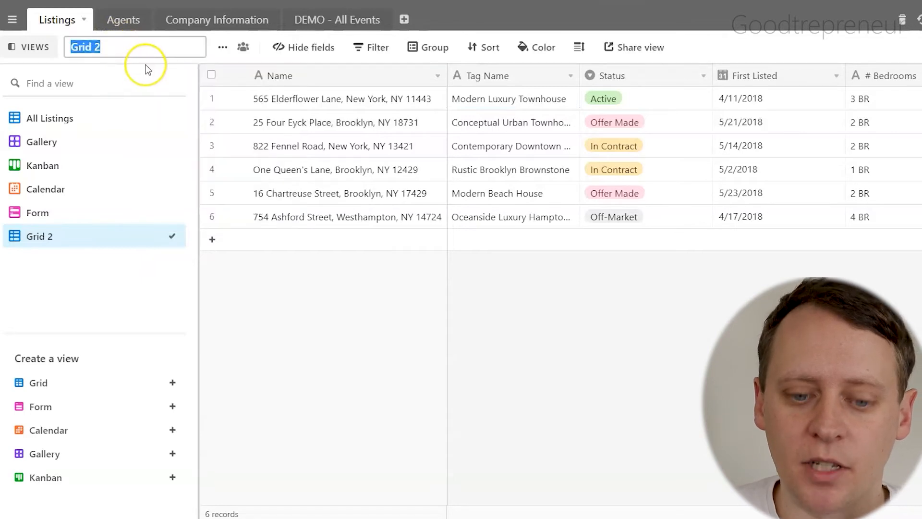
pyautogui.write('Active listings')
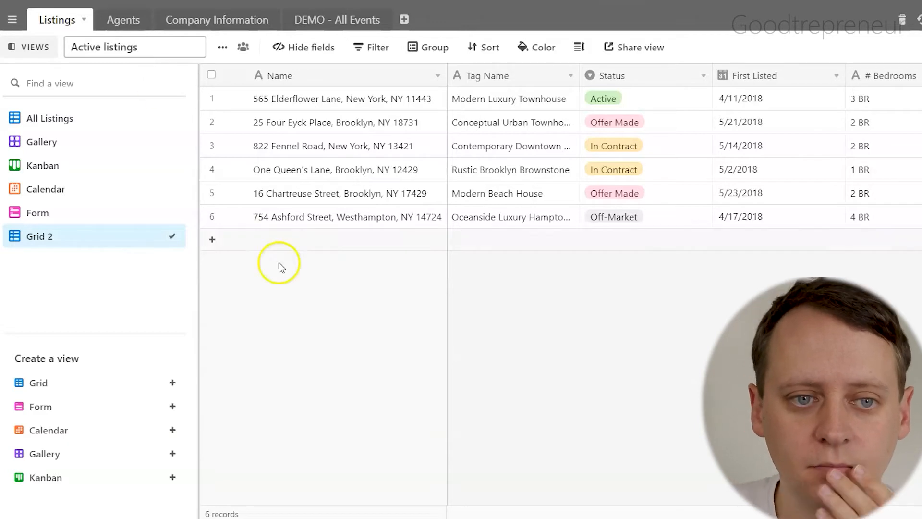
pyautogui.click(290, 286)
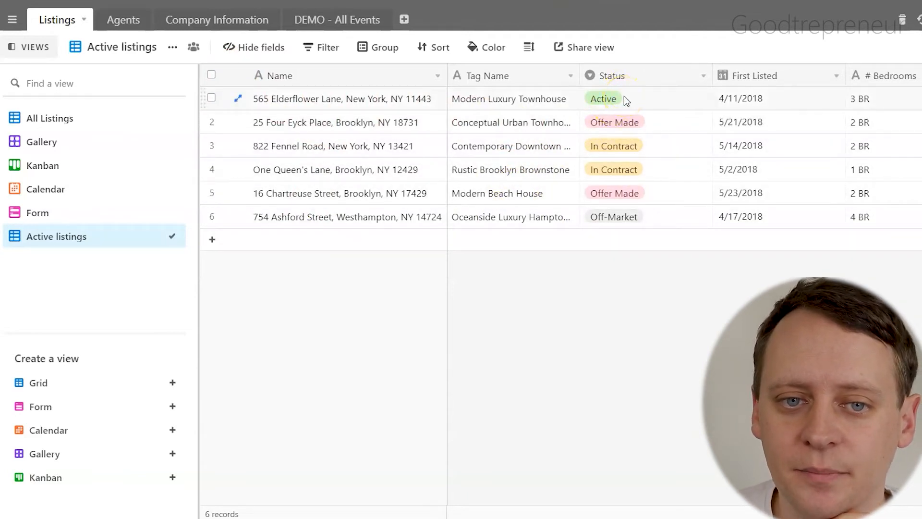
# - Filter the Active listings view to show only records where Status is Active
pyautogui.click(336, 54)
pyautogui.click(342, 106)
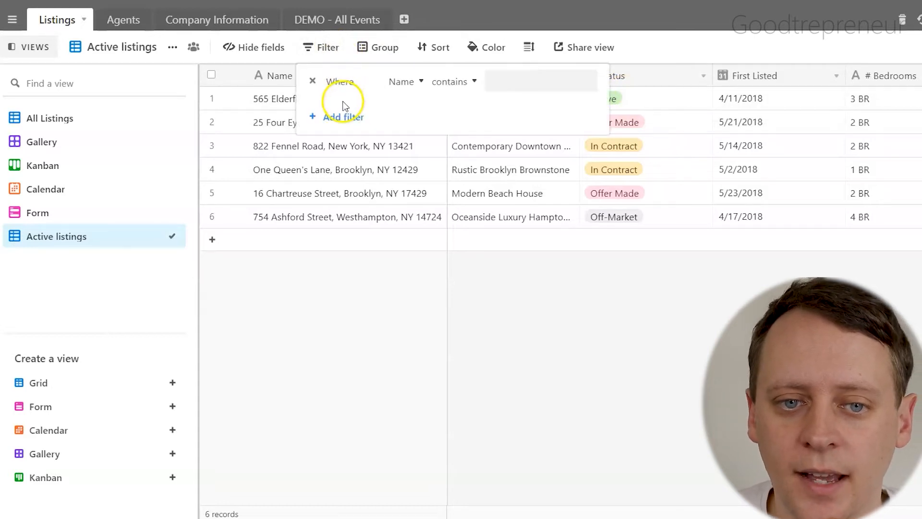
pyautogui.click(401, 81)
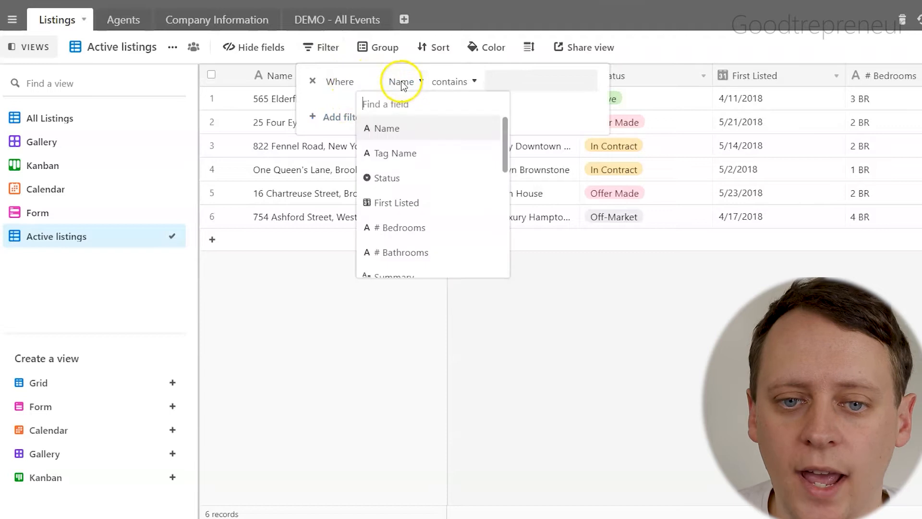
pyautogui.click(401, 174)
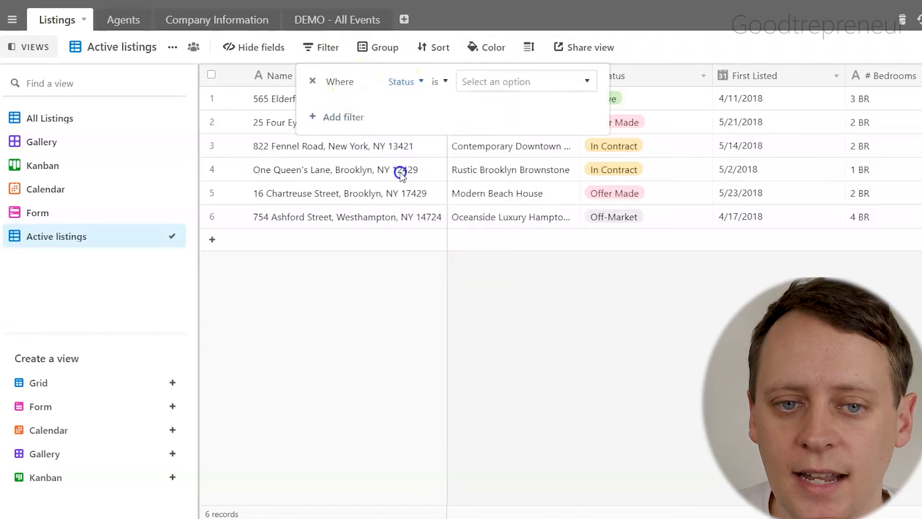
pyautogui.click(446, 81)
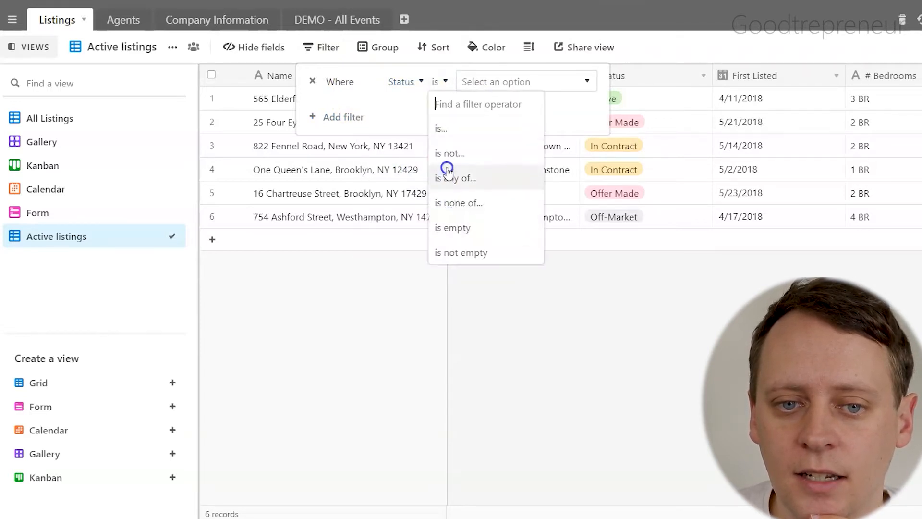
pyautogui.click(445, 130)
pyautogui.click(519, 81)
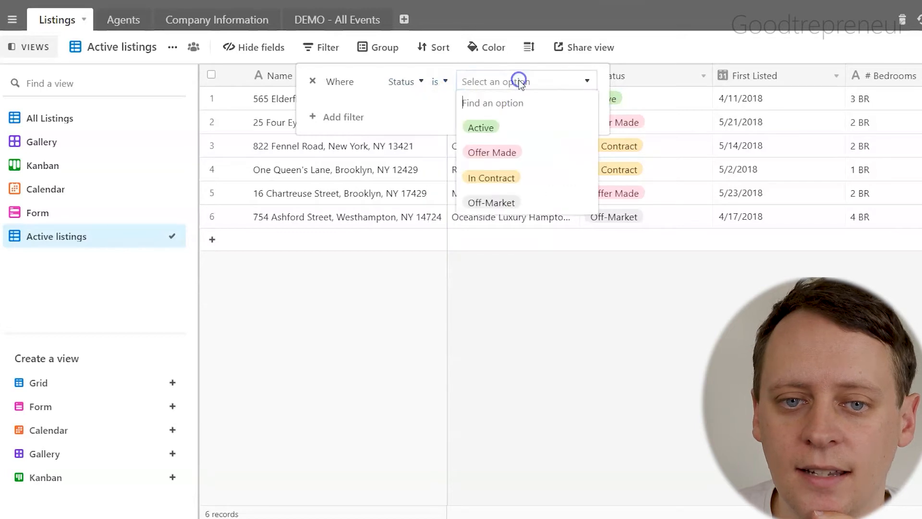
pyautogui.click(501, 125)
pyautogui.click(598, 203)
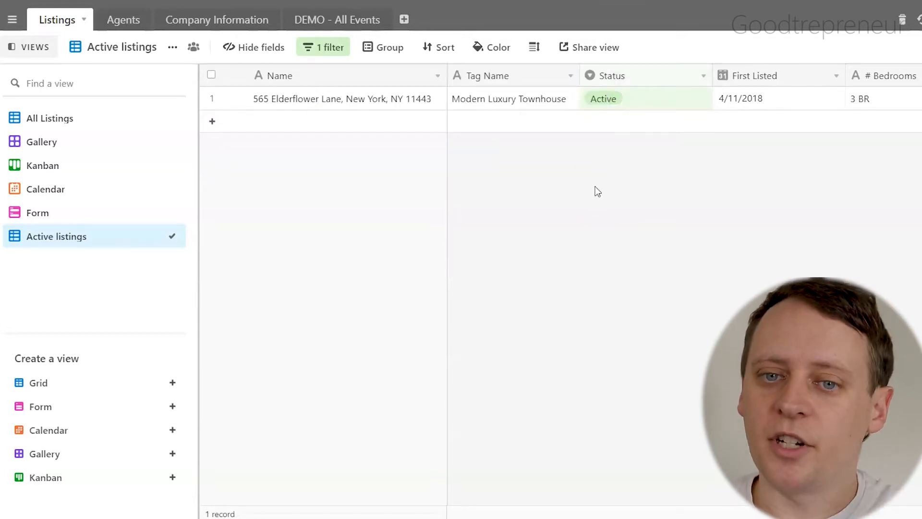
# - Compare the filtered Active listings view with the grouped All Listings view and return to Active listings
pyautogui.click(604, 102)
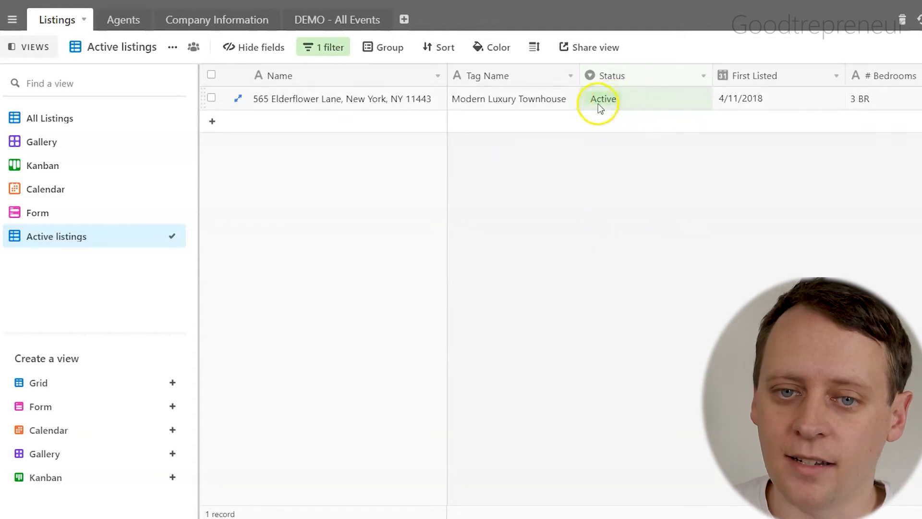
pyautogui.click(94, 124)
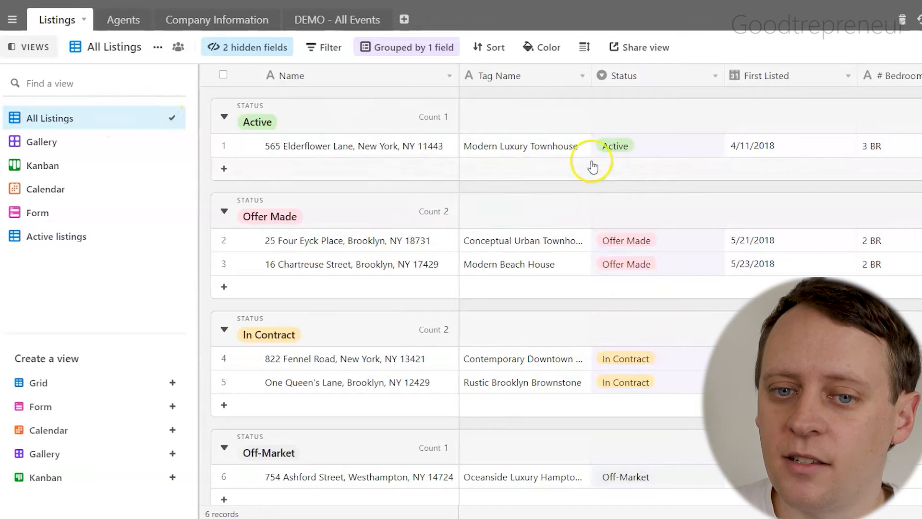
pyautogui.click(69, 237)
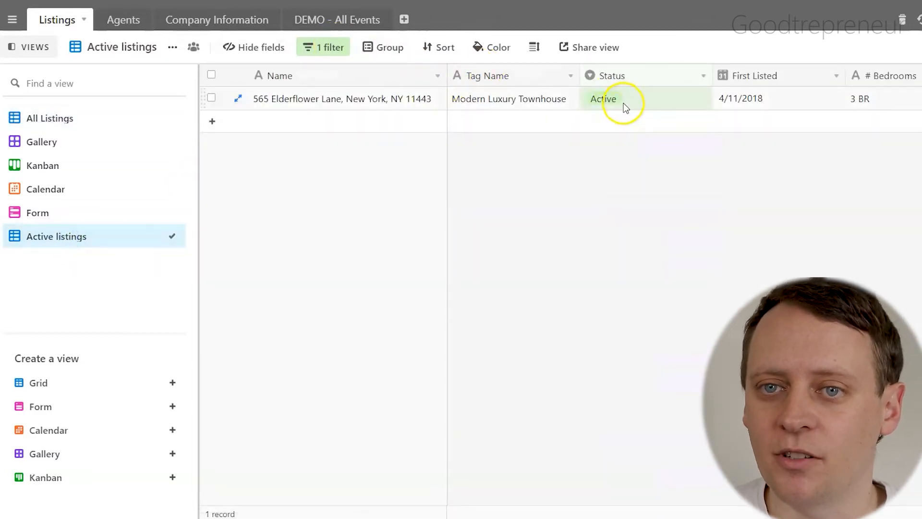
# - Remove the Status filter from the Active listings view
pyautogui.click(330, 50)
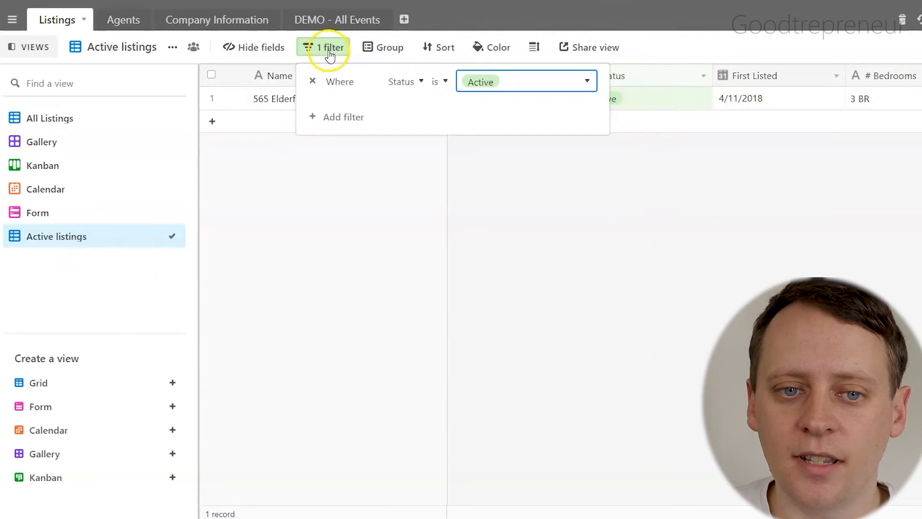
pyautogui.click(313, 81)
pyautogui.click(556, 290)
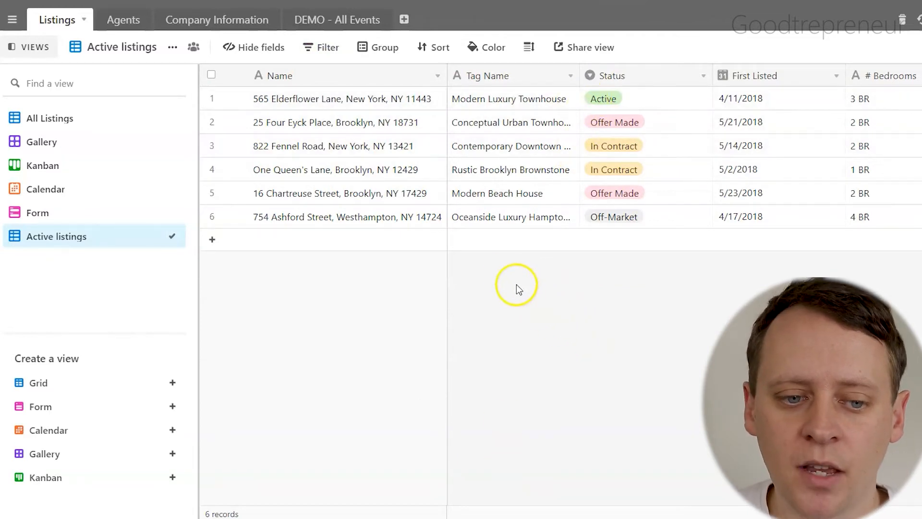
# - Group the records of the Active listings view by Status and look through the groups
pyautogui.click(385, 60)
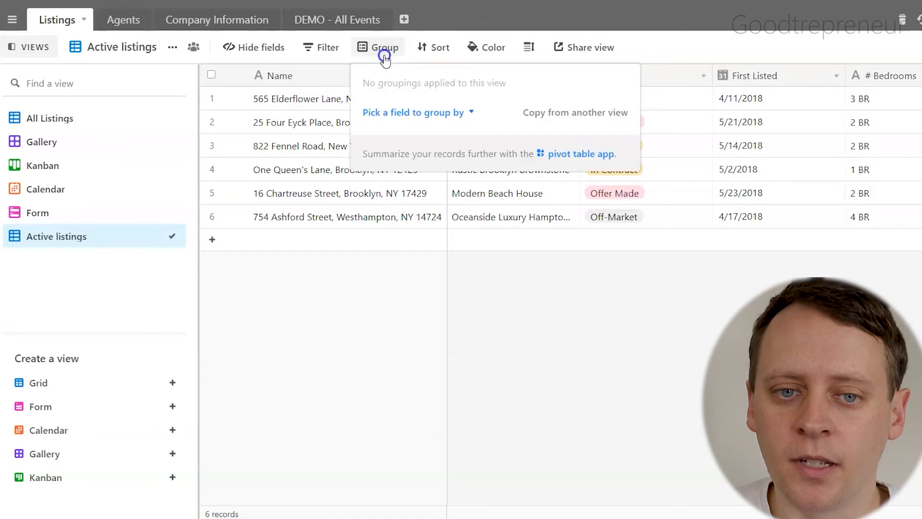
pyautogui.click(465, 115)
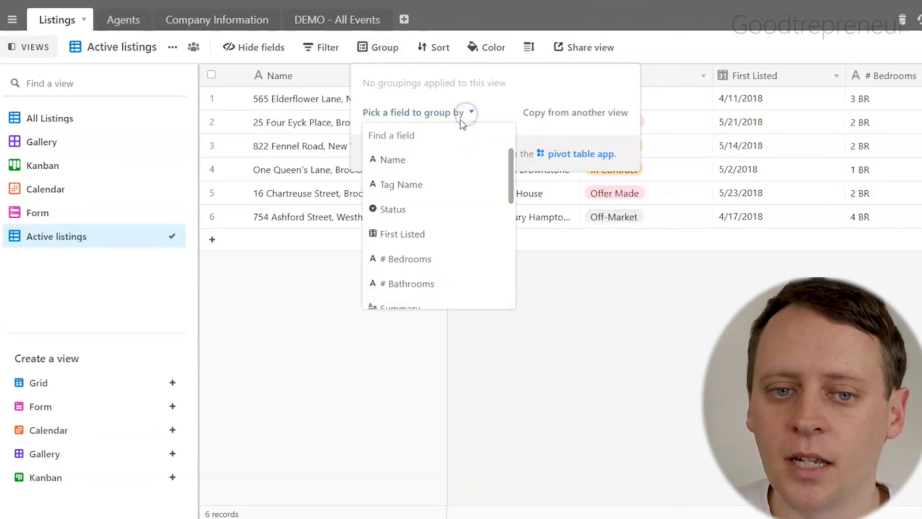
pyautogui.click(434, 210)
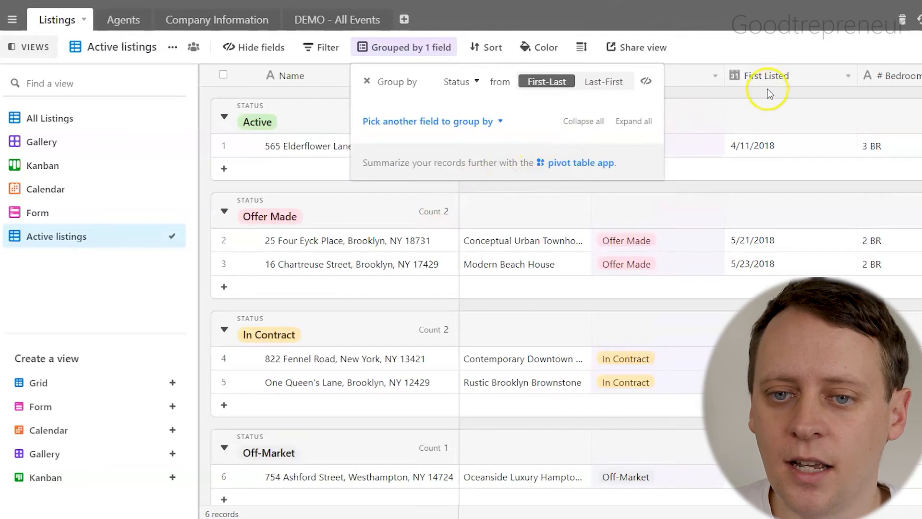
pyautogui.click(751, 99)
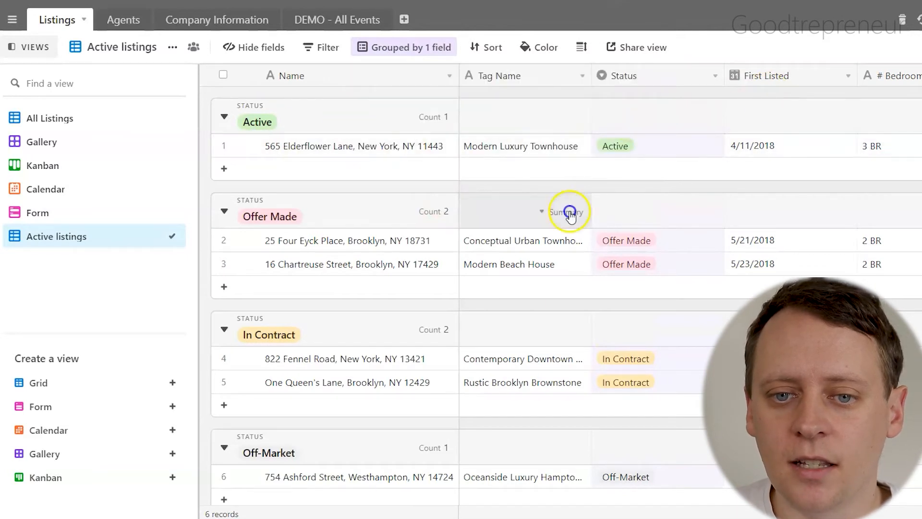
pyautogui.scroll(-3, 547, 384)
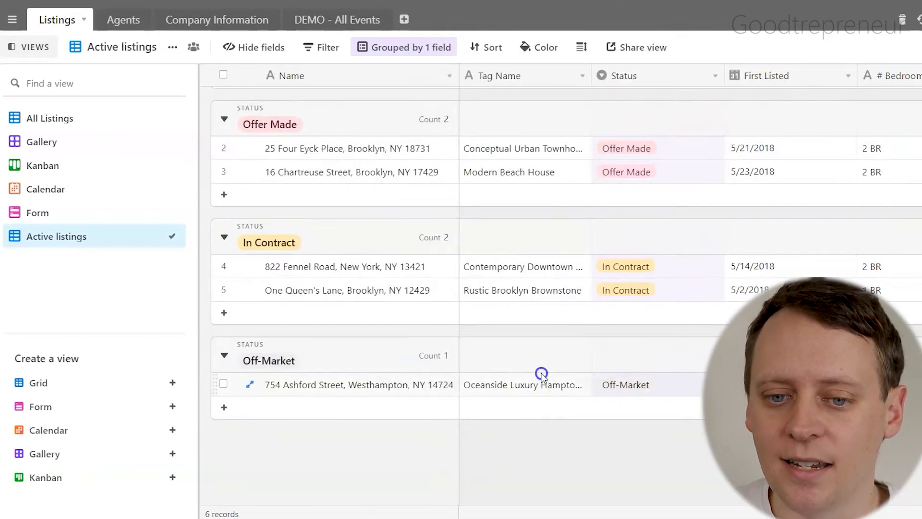
pyautogui.scroll(3, 616, 391)
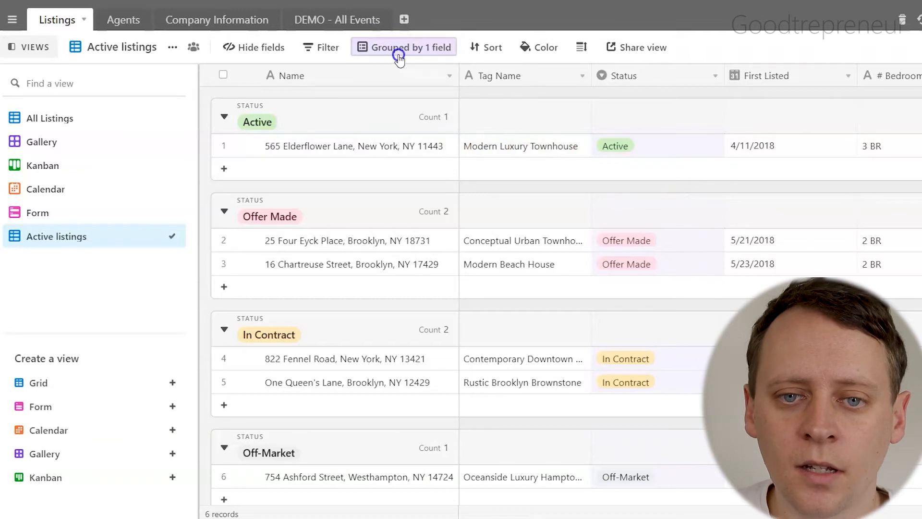
# - Try sorting the Active listings view by Status in both directions and remove the sort
pyautogui.click(477, 46)
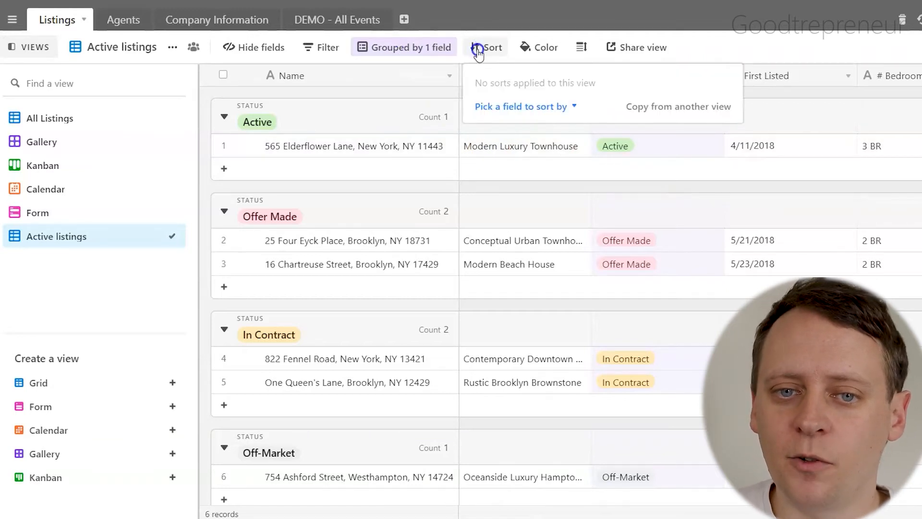
pyautogui.click(574, 109)
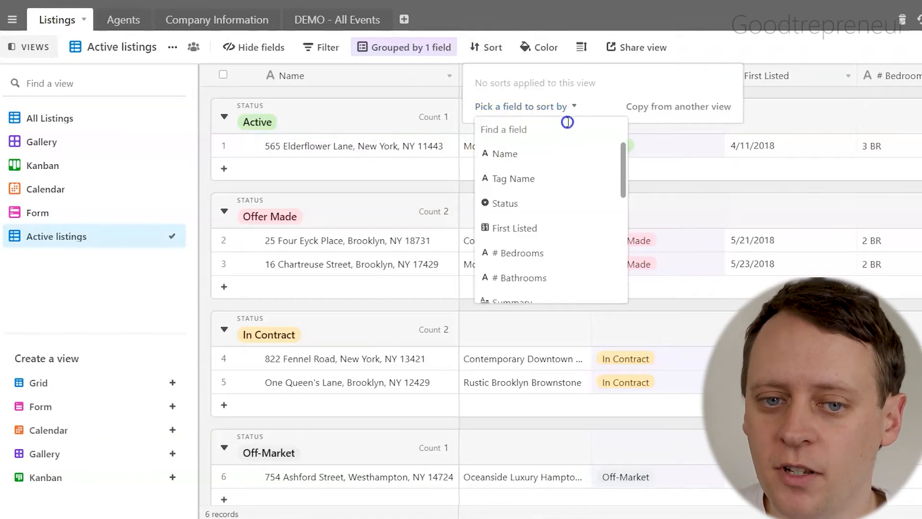
pyautogui.click(549, 198)
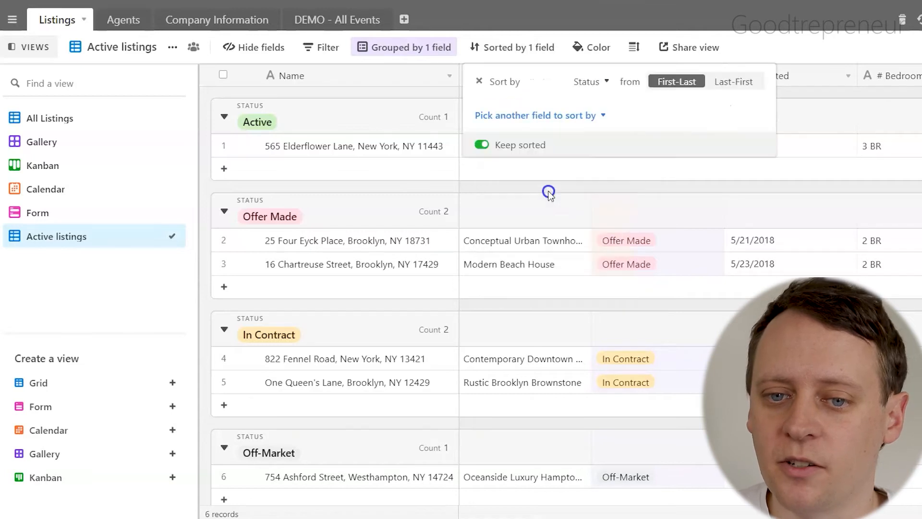
pyautogui.click(711, 82)
pyautogui.click(690, 82)
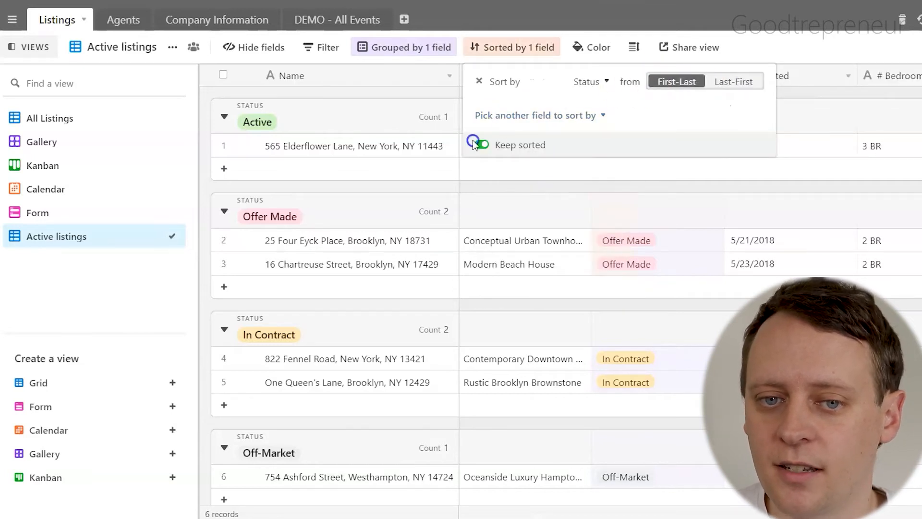
pyautogui.click(478, 81)
pyautogui.click(392, 90)
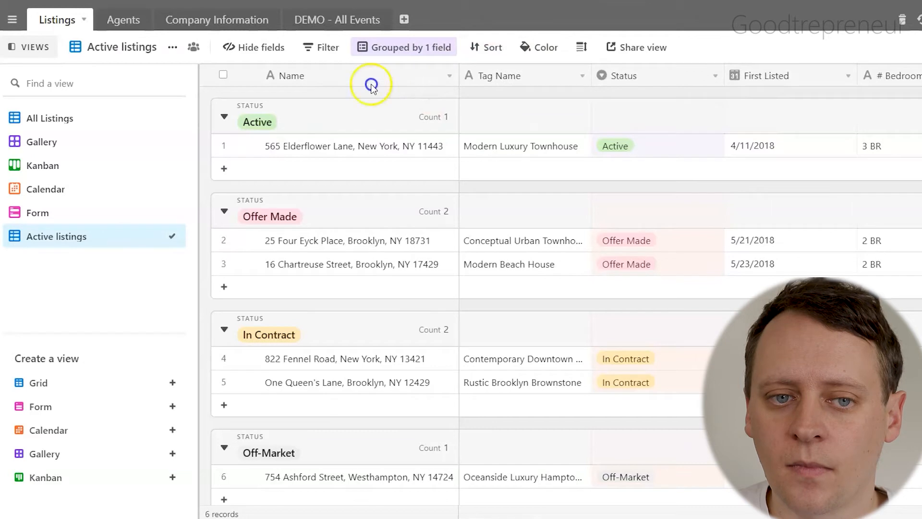
# - Hide the Tag Name and First Listed fields in the Active listings view
pyautogui.click(265, 47)
pyautogui.scroll(-2, 314, 174)
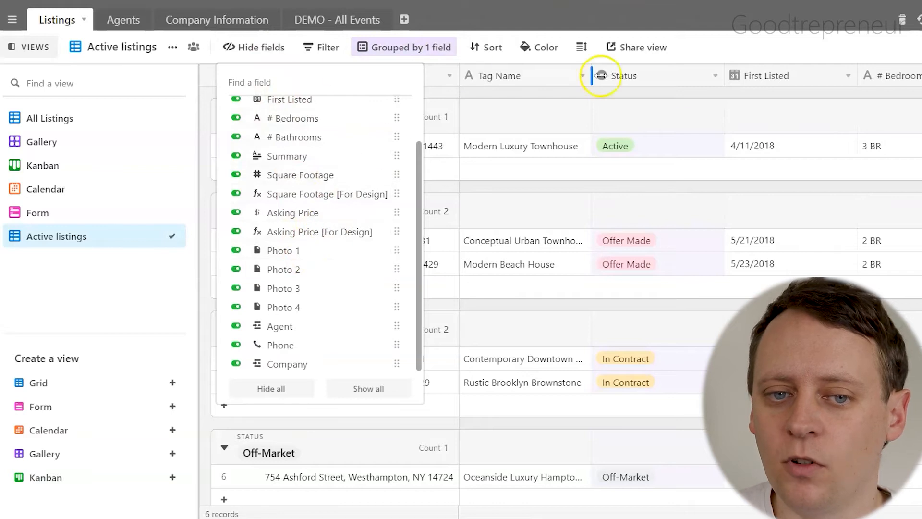
pyautogui.scroll(2, 294, 271)
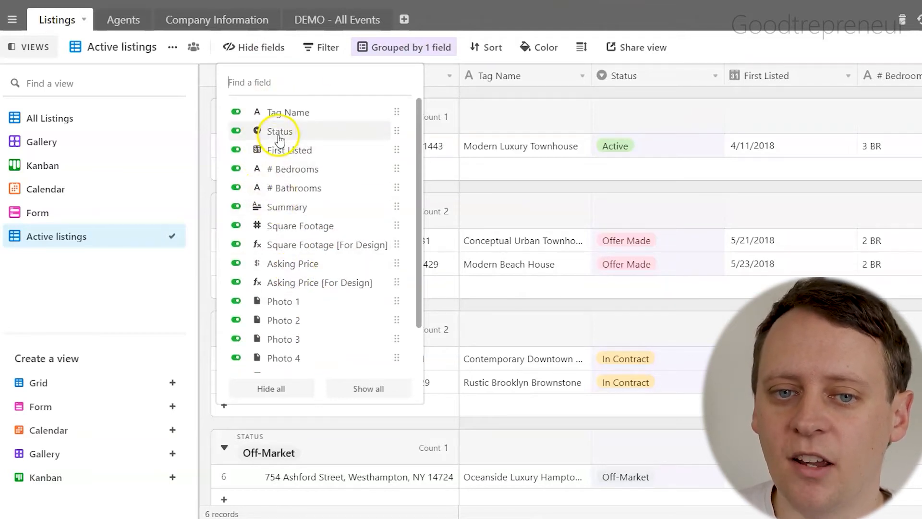
pyautogui.click(236, 112)
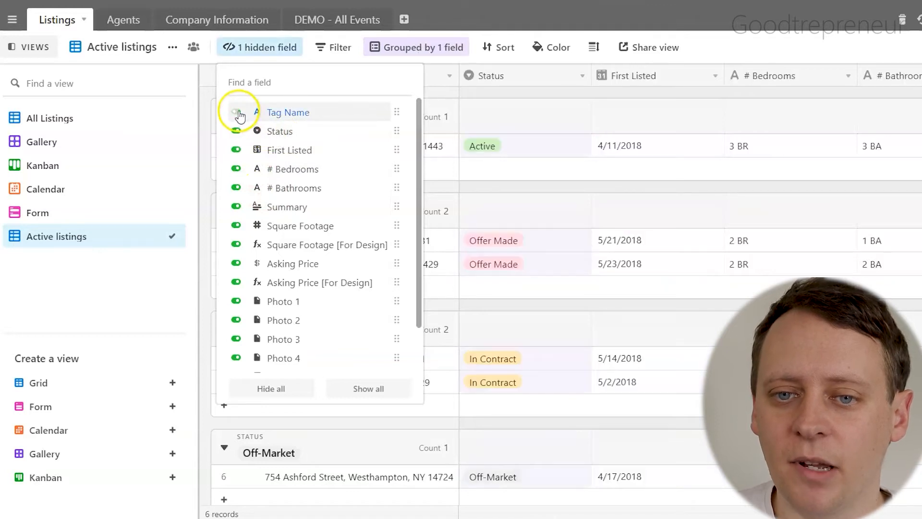
pyautogui.click(237, 150)
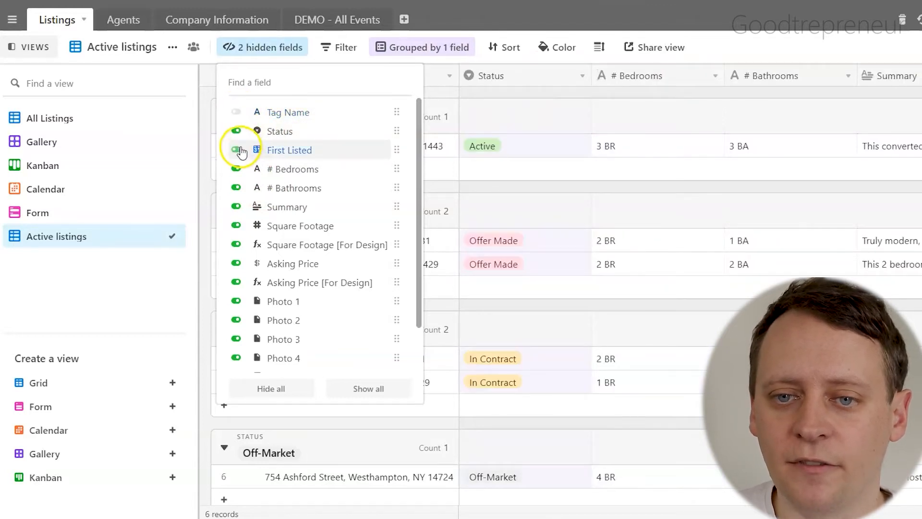
# - Hide the # Bedrooms, # Bathrooms, Summary, Square Footage and Square Footage [For Design] fields in the Active listings view
pyautogui.click(236, 169)
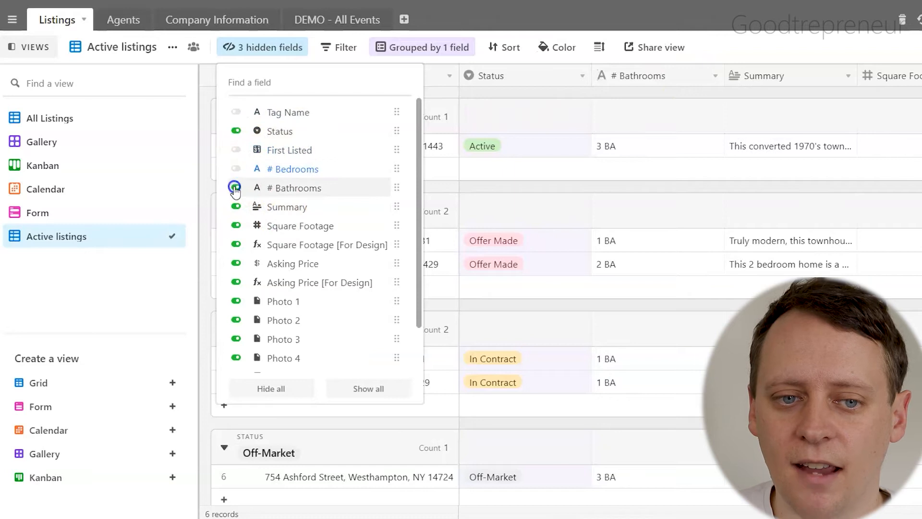
pyautogui.click(235, 187)
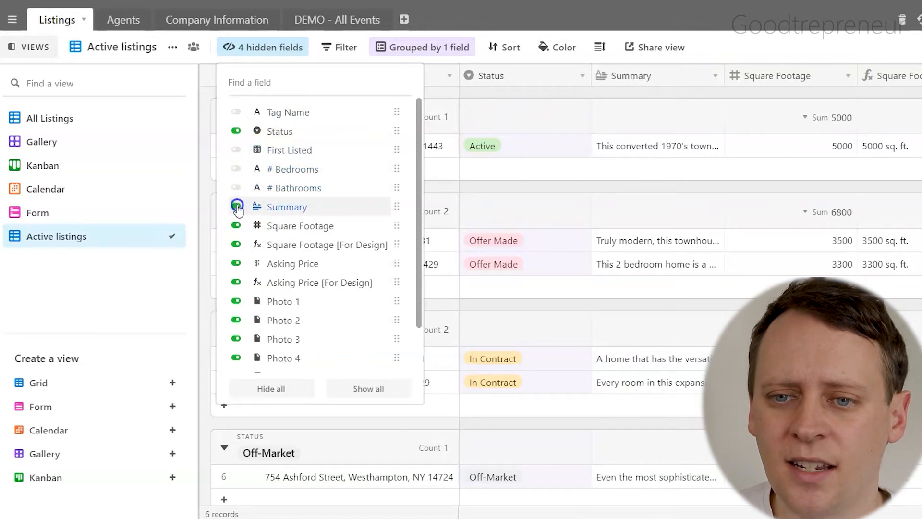
pyautogui.click(237, 206)
pyautogui.click(236, 226)
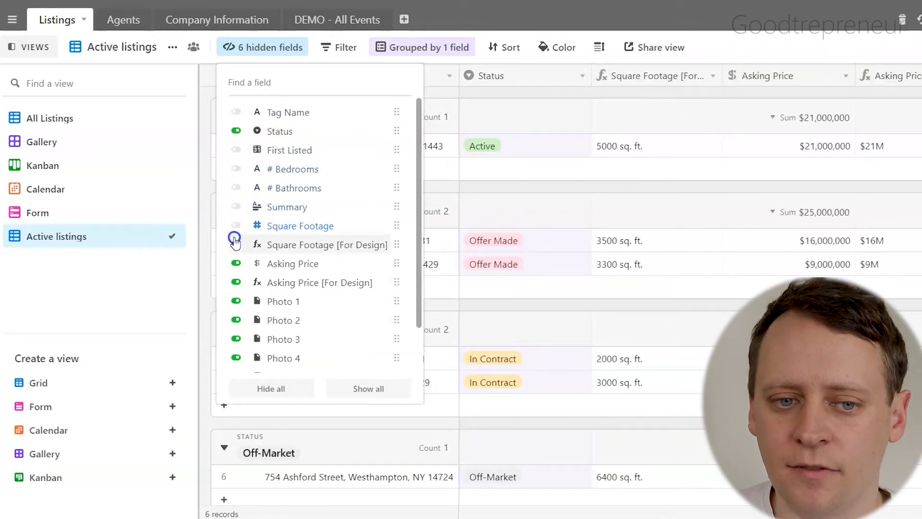
pyautogui.click(235, 245)
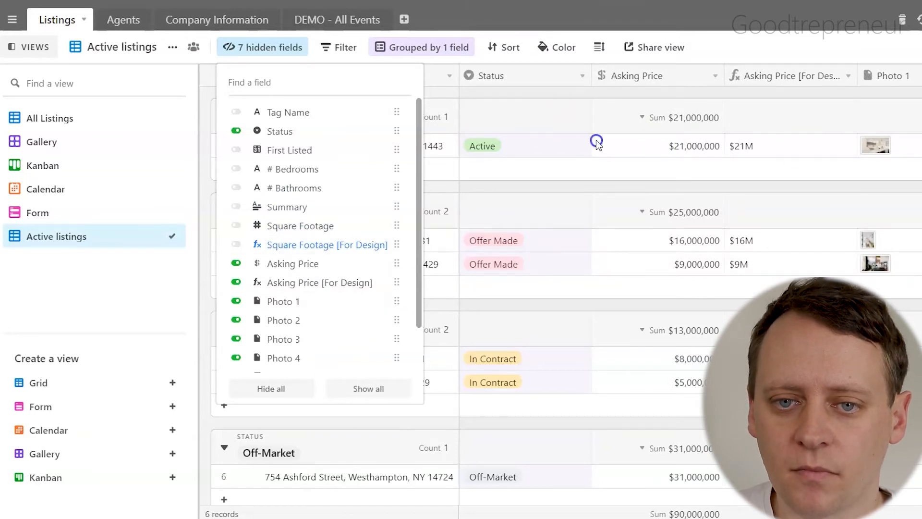
pyautogui.click(732, 43)
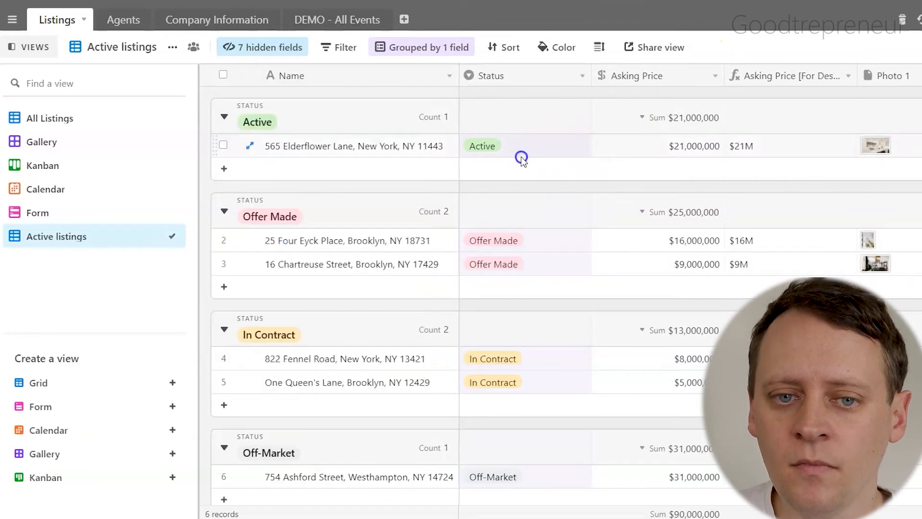
# - Compare the visible fields of the All Listings view with those of the Active listings view
pyautogui.click(95, 122)
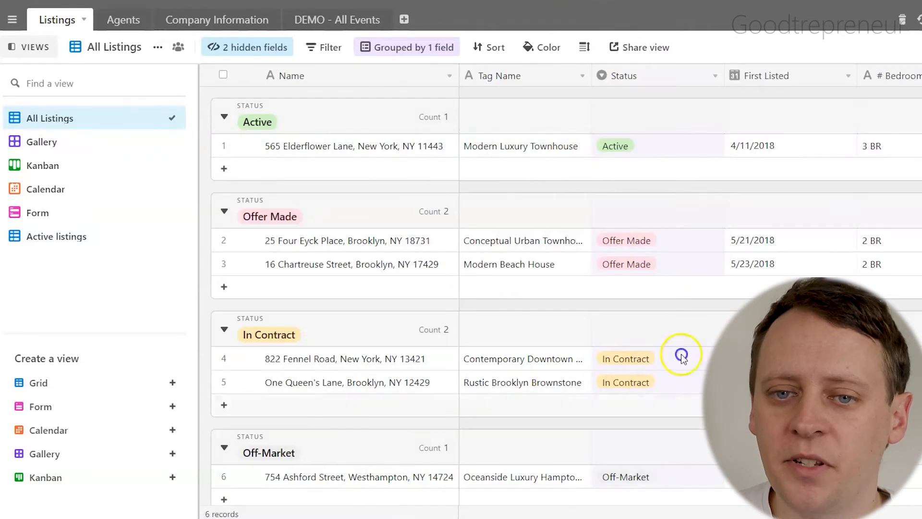
pyautogui.click(42, 238)
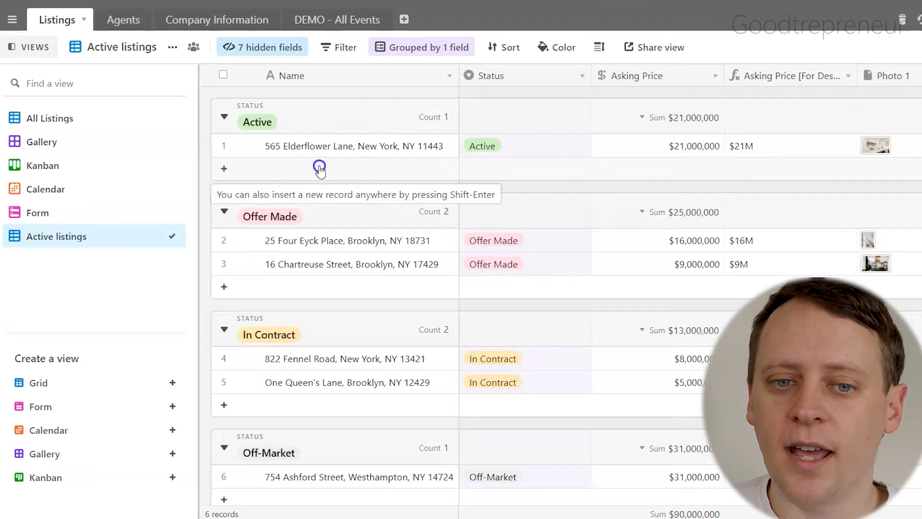
pyautogui.click(129, 125)
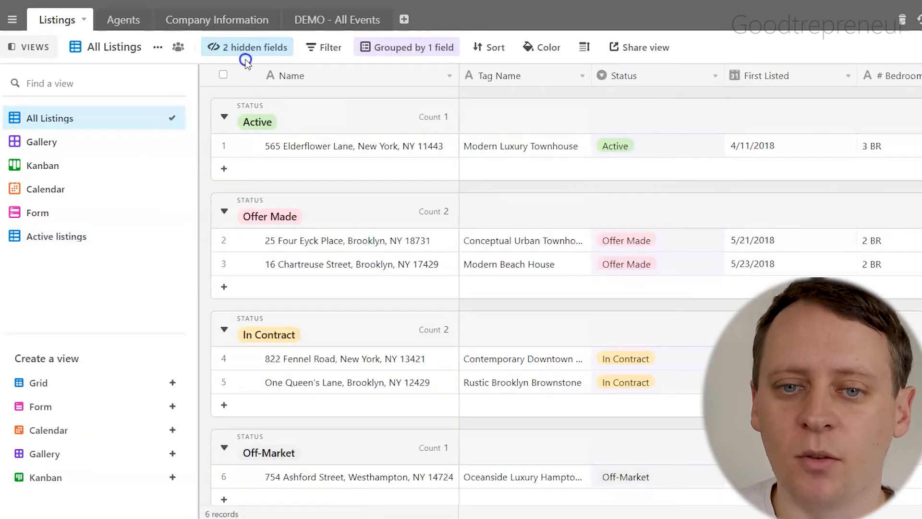
# - Review the hidden fields, grouping, sort and filter settings of the All Listings view
pyautogui.click(264, 46)
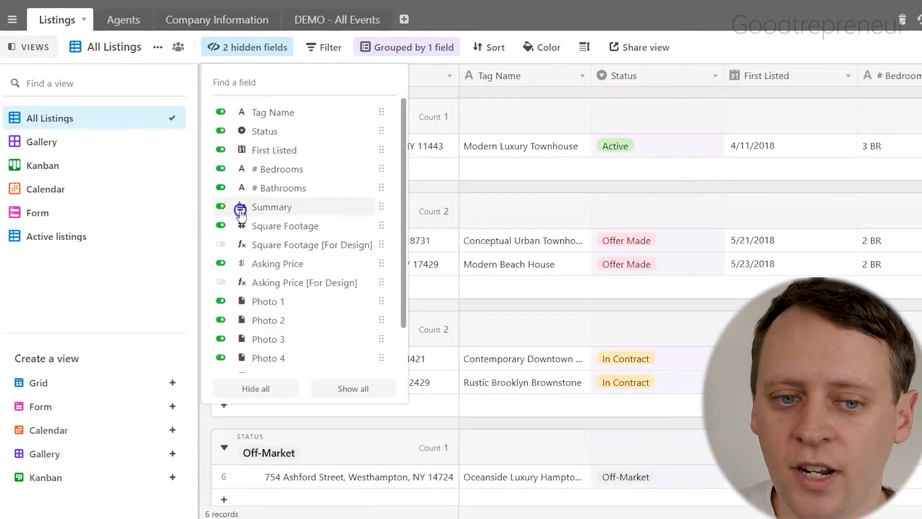
pyautogui.click(370, 47)
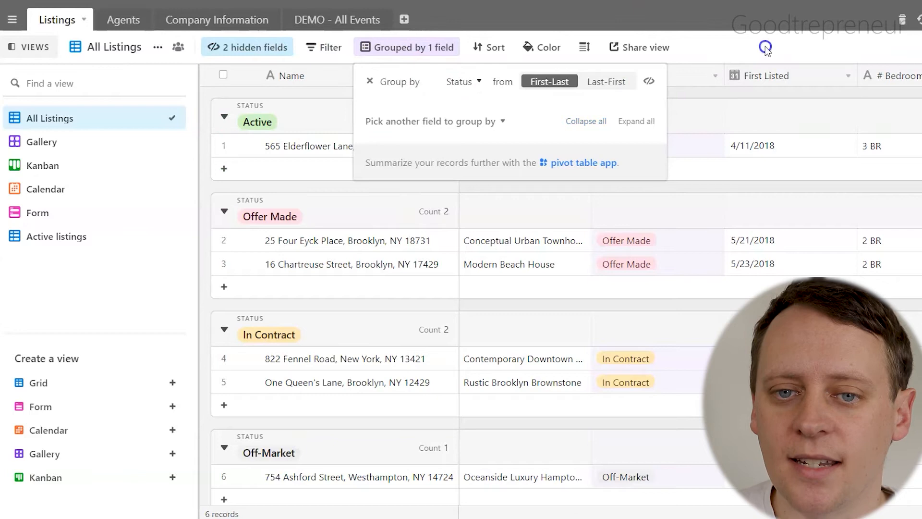
pyautogui.click(706, 60)
pyautogui.click(484, 48)
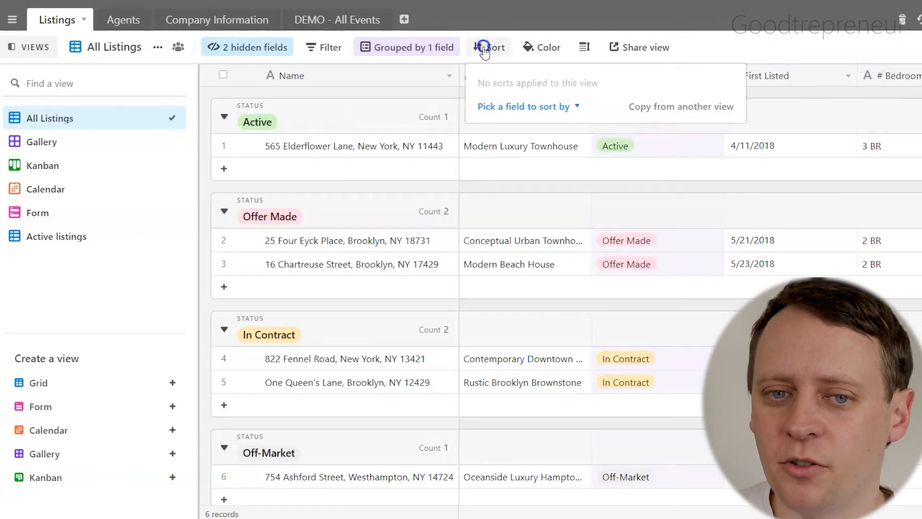
pyautogui.click(760, 42)
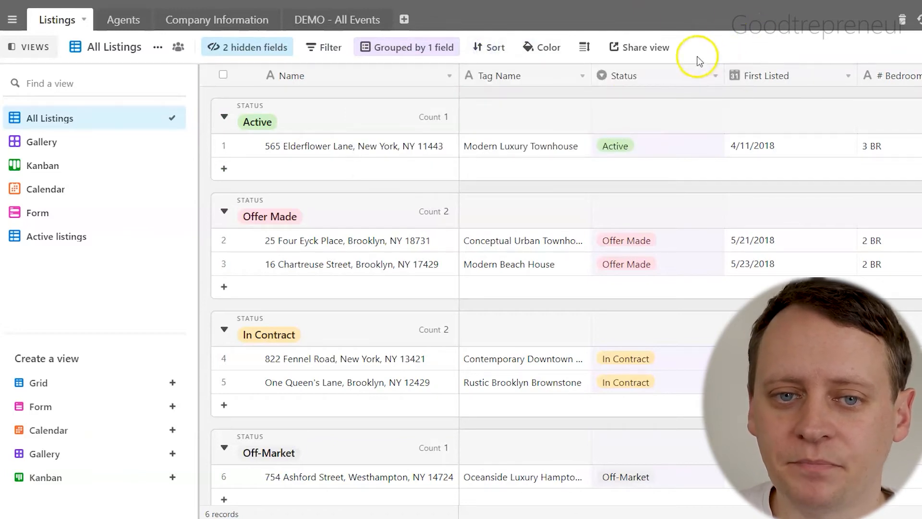
pyautogui.click(321, 47)
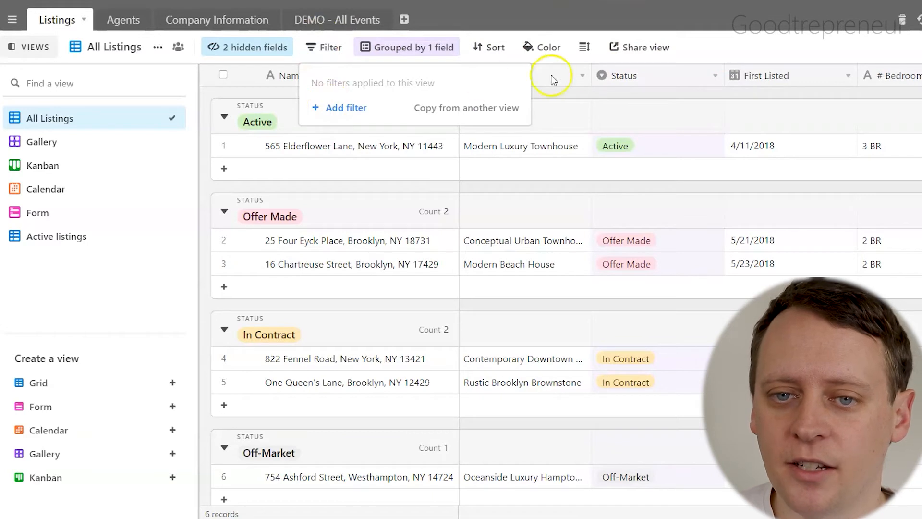
pyautogui.click(700, 48)
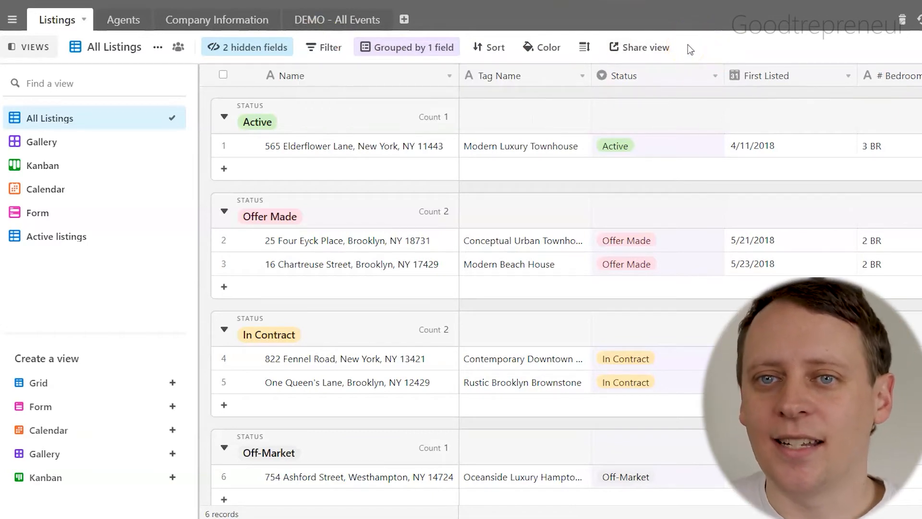
pyautogui.click(603, 86)
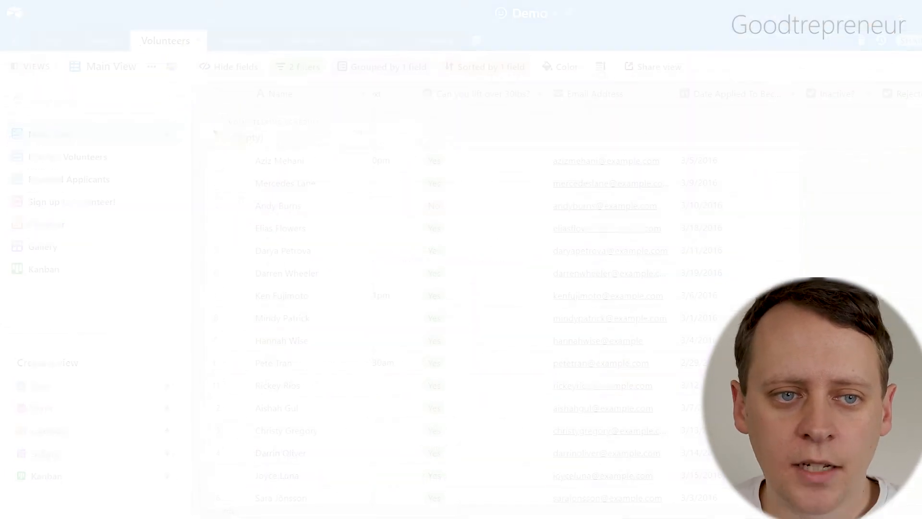
# - In the Tasks table of the Demo base, name the first record "Take out trash" and set its Status to Todo
pyautogui.click(48, 38)
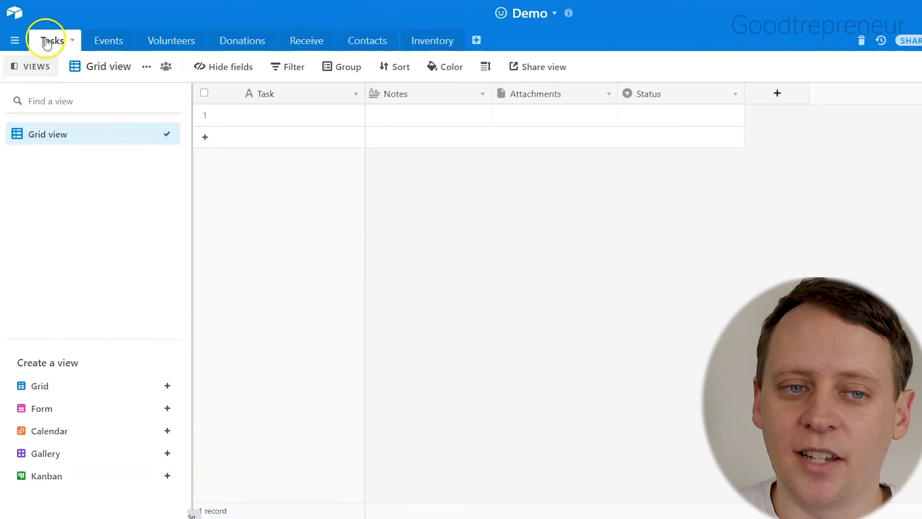
pyautogui.click(261, 121)
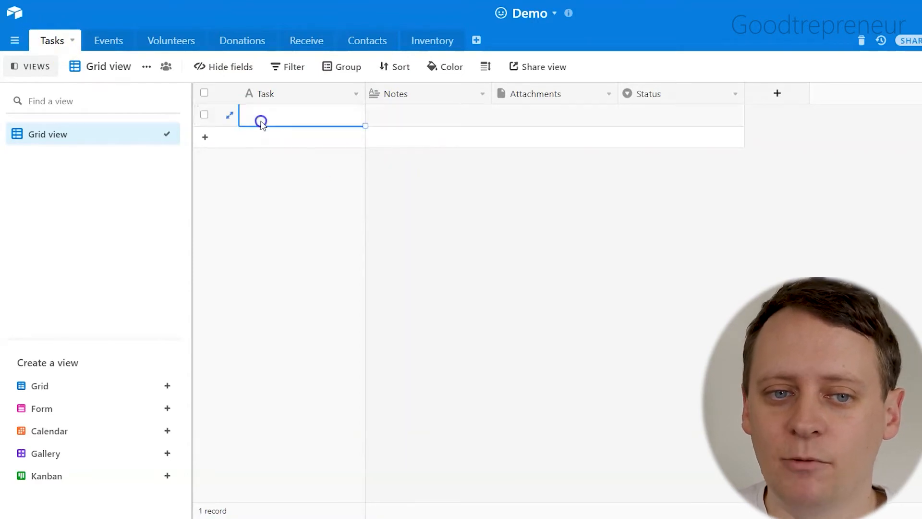
pyautogui.click(285, 118)
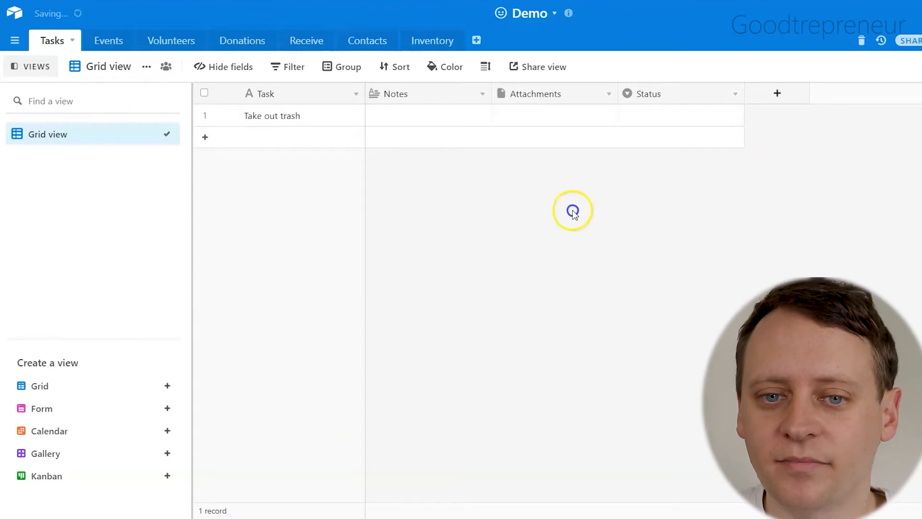
pyautogui.click(656, 115)
pyautogui.click(667, 116)
pyautogui.click(681, 190)
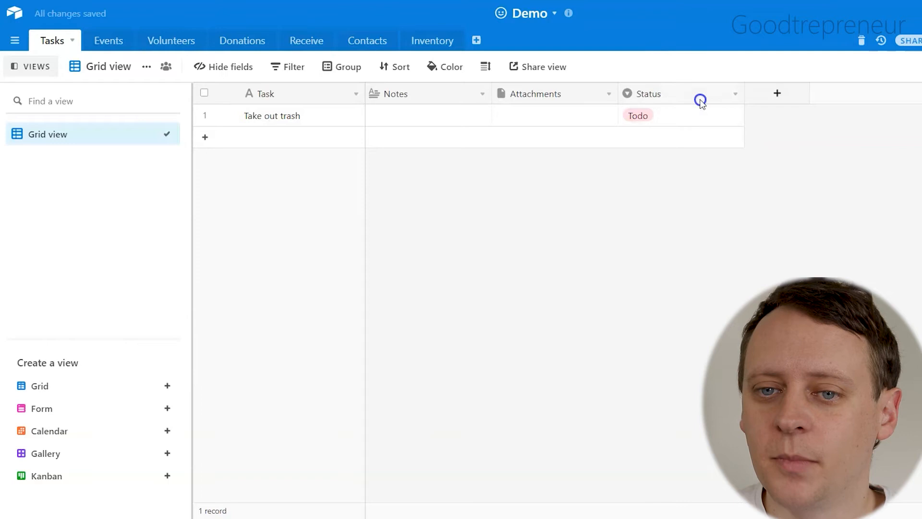
# - Add a single select field named Volunteer to the Tasks table, with two volunteers' first names as its options
pyautogui.click(762, 93)
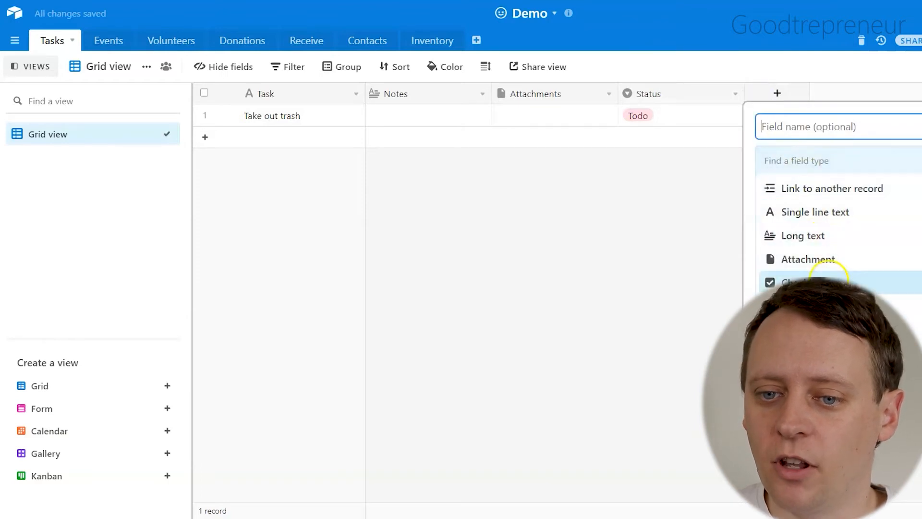
pyautogui.click(816, 329)
pyautogui.click(819, 135)
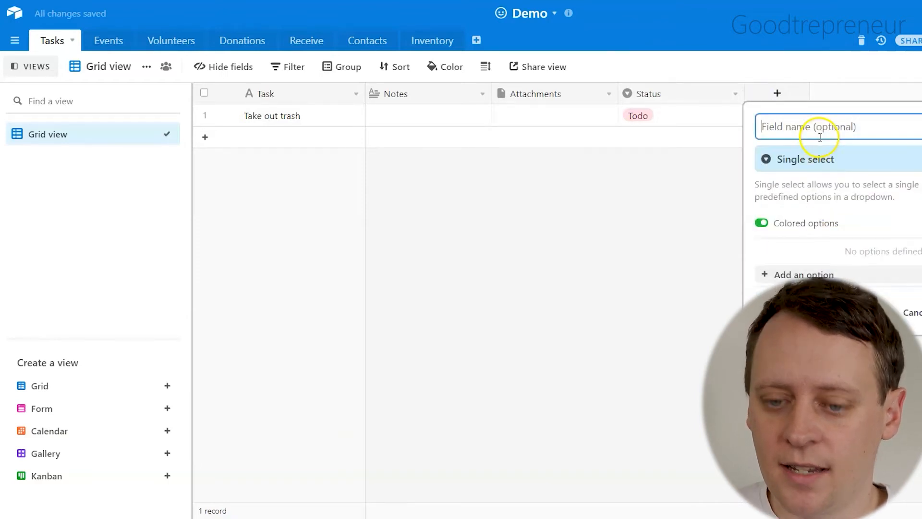
pyautogui.write('Volunteer')
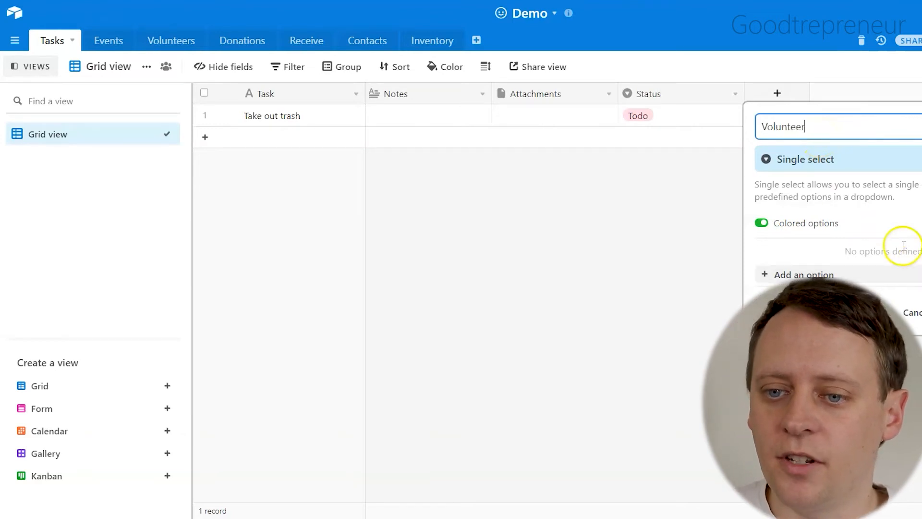
pyautogui.click(917, 274)
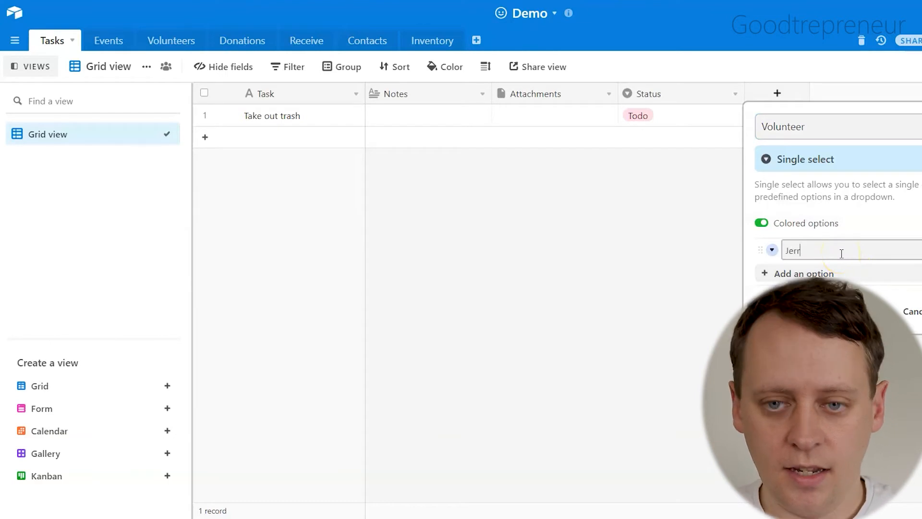
pyautogui.click(828, 262)
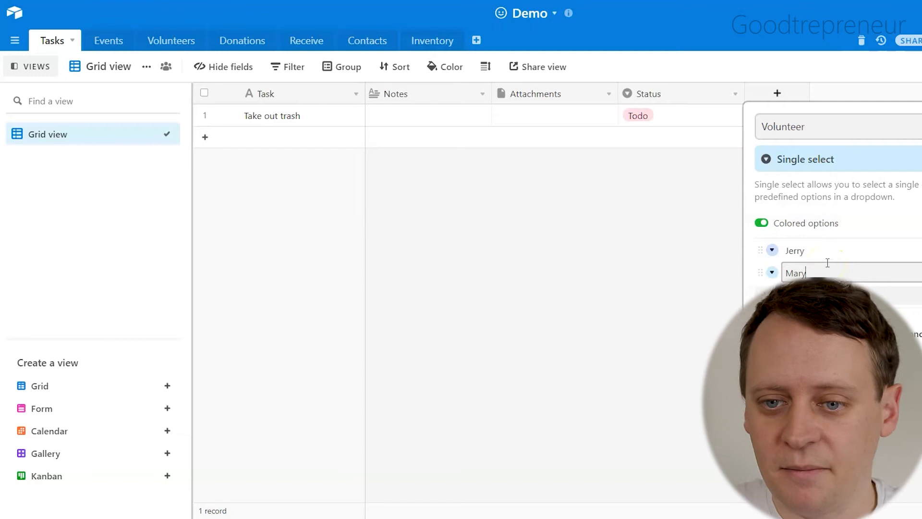
pyautogui.press('Return')
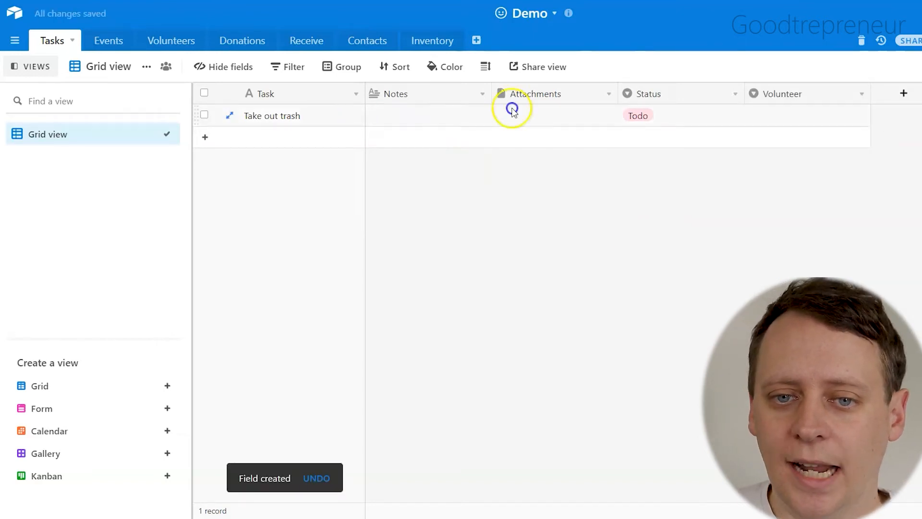
# - Assign the first volunteer option to the "Take out trash" record and enter "Red trash can only" in its Notes
pyautogui.click(808, 115)
pyautogui.click(852, 116)
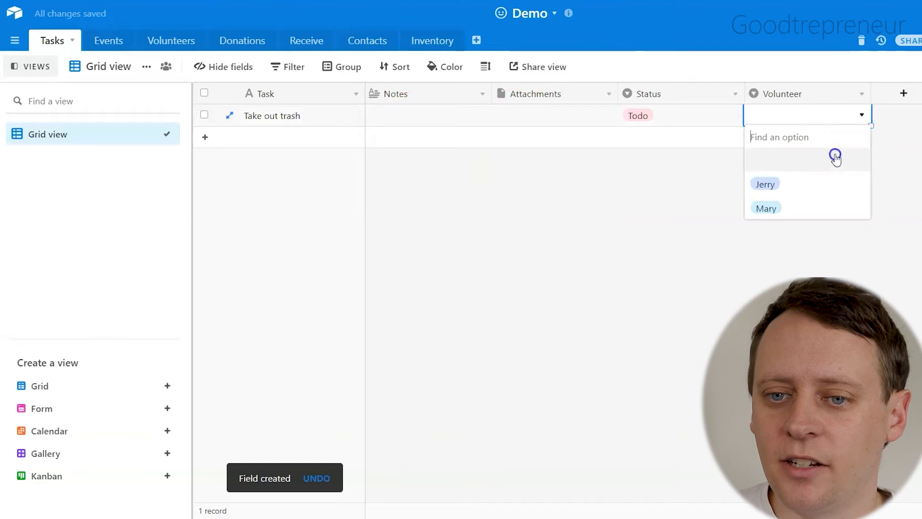
pyautogui.click(826, 182)
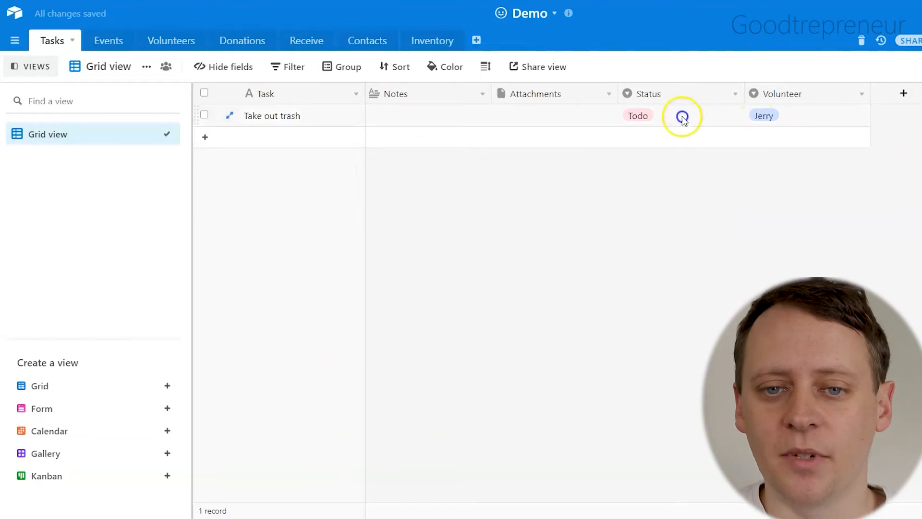
pyautogui.click(435, 119)
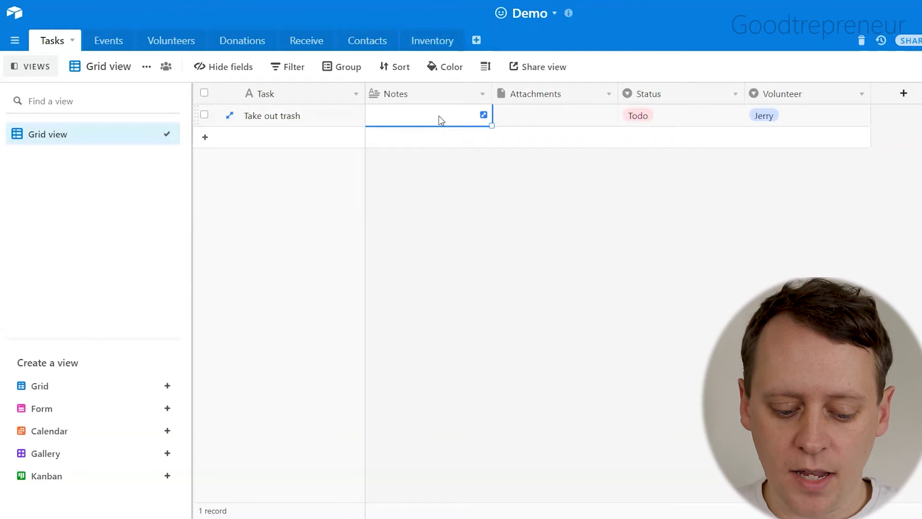
pyautogui.write('Red trash can only')
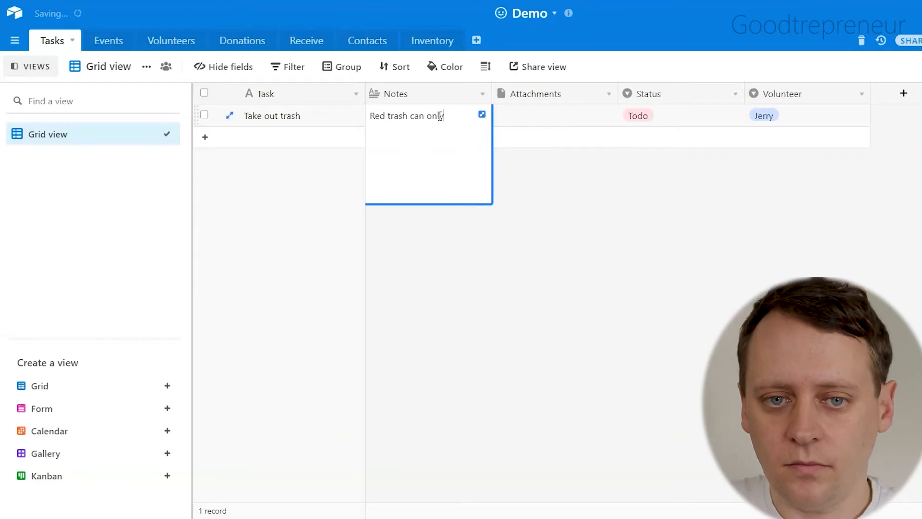
pyautogui.click(692, 267)
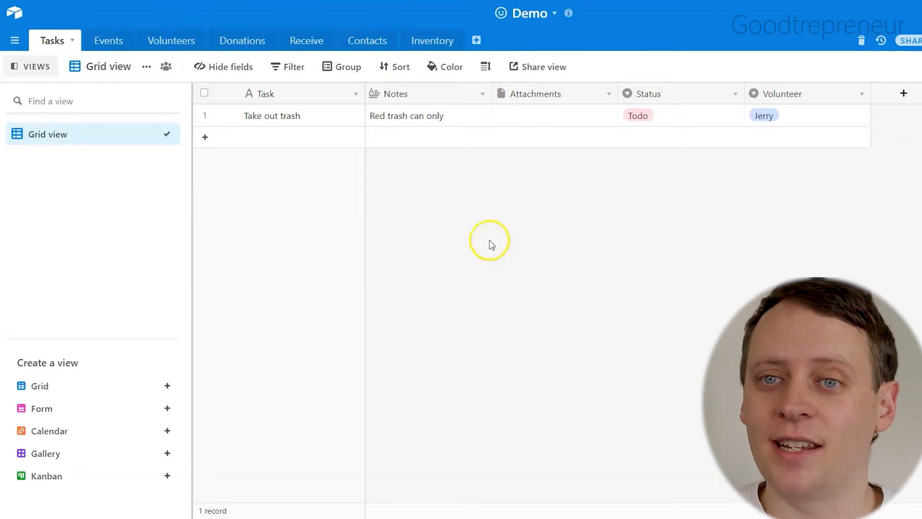
# - Group the records of the Tasks grid view by Volunteer
pyautogui.click(345, 71)
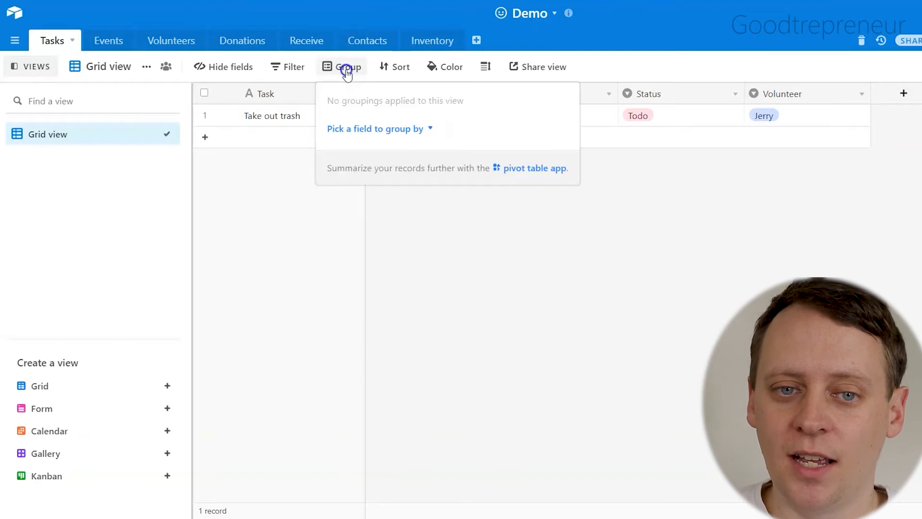
pyautogui.click(374, 128)
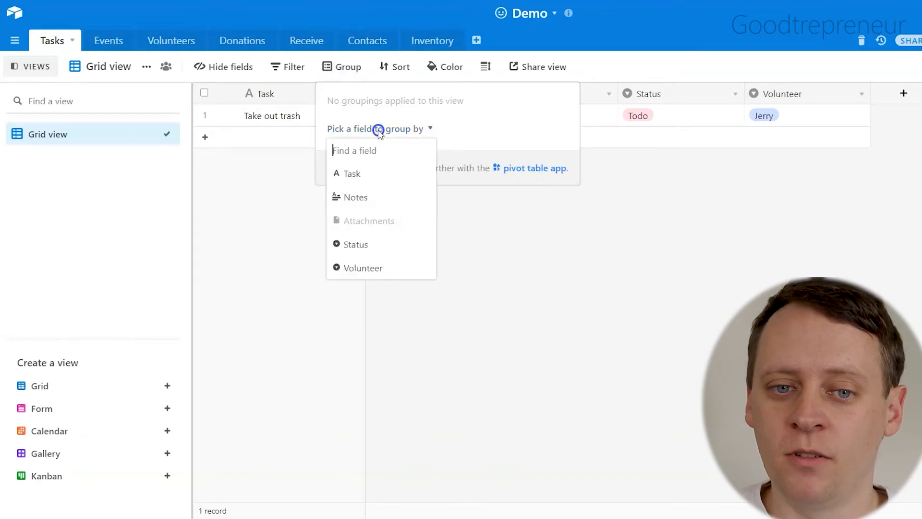
pyautogui.click(381, 265)
pyautogui.click(800, 247)
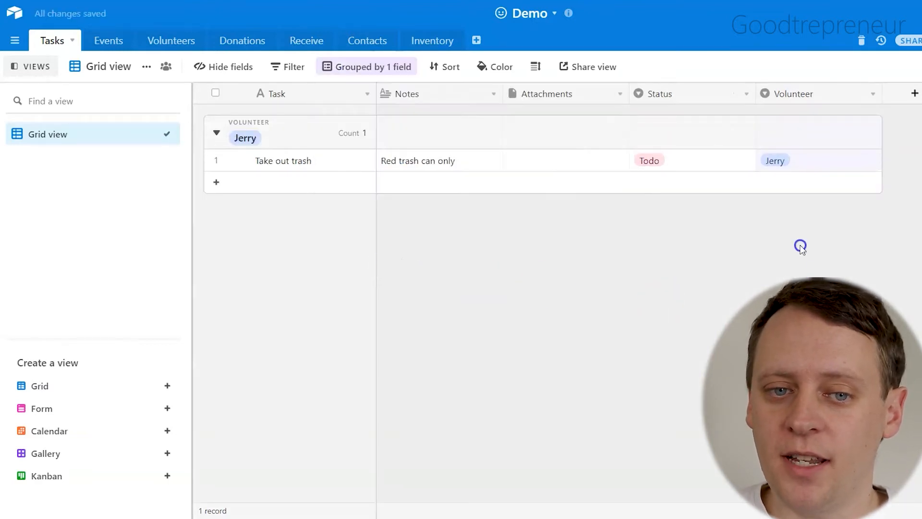
# - Add a second record named "task" inside the existing volunteer group
pyautogui.click(282, 177)
pyautogui.write('tas')
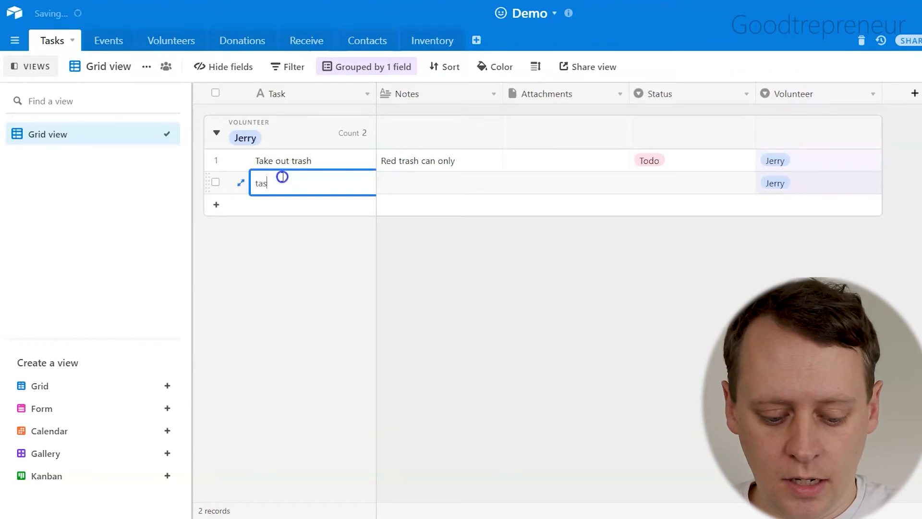
pyautogui.write('h')
pyautogui.click(720, 279)
# - Reassign the "task" record to the second volunteer option
pyautogui.click(818, 189)
pyautogui.click(818, 188)
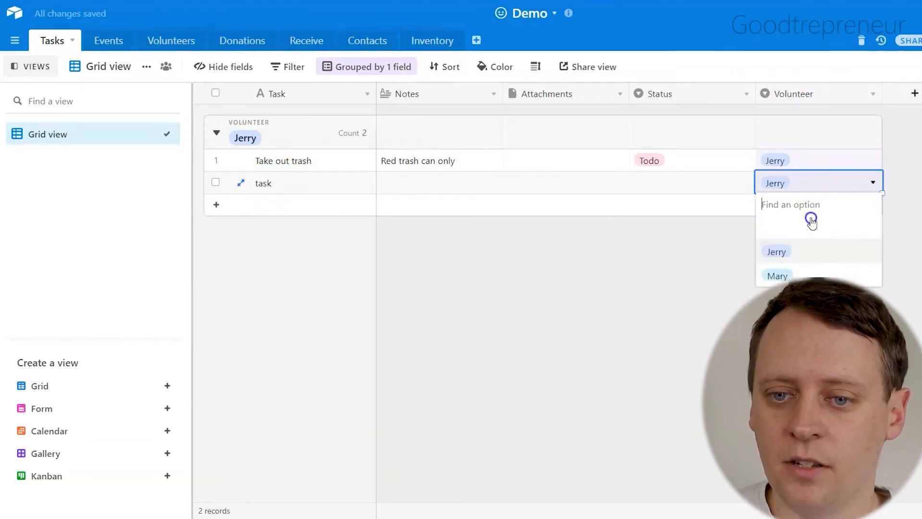
pyautogui.click(792, 269)
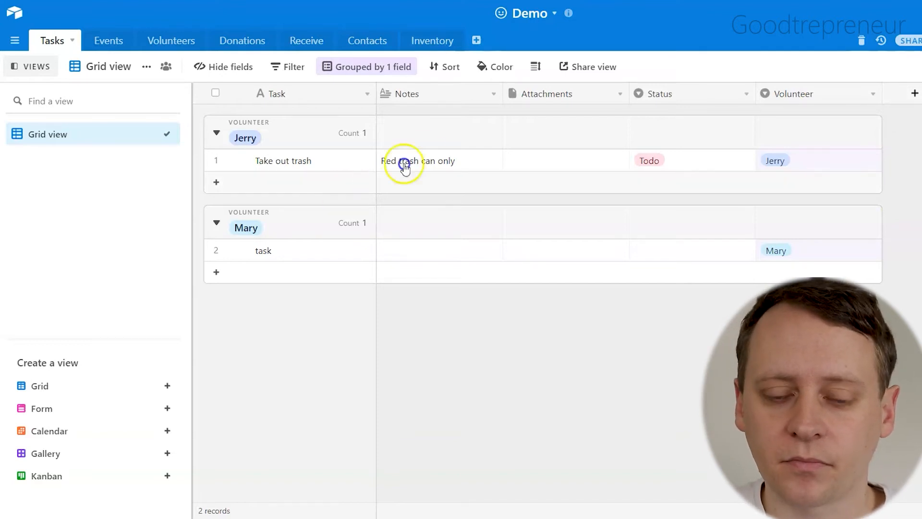
# - Create a Kanban view of the Tasks table stacked by Status and move the "task" card to the Todo stack
pyautogui.click(72, 475)
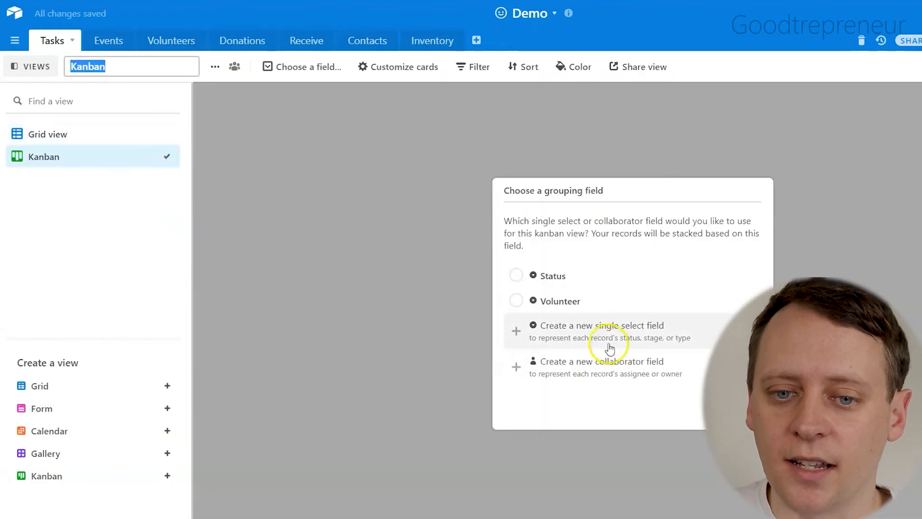
pyautogui.click(517, 277)
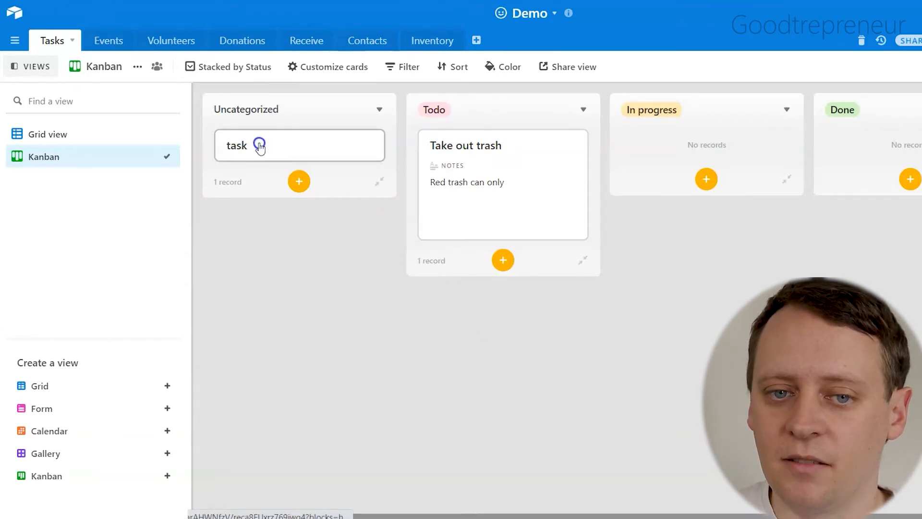
pyautogui.moveTo(258, 145); pyautogui.dragTo(502, 272)
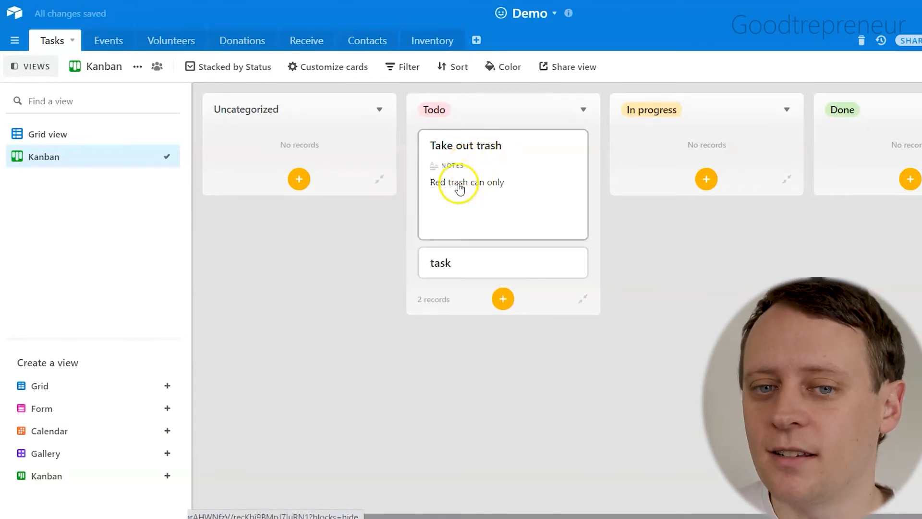
# - Move the "Take out trash" card to In progress and on to the Done stack
pyautogui.moveTo(465, 161); pyautogui.dragTo(685, 181)
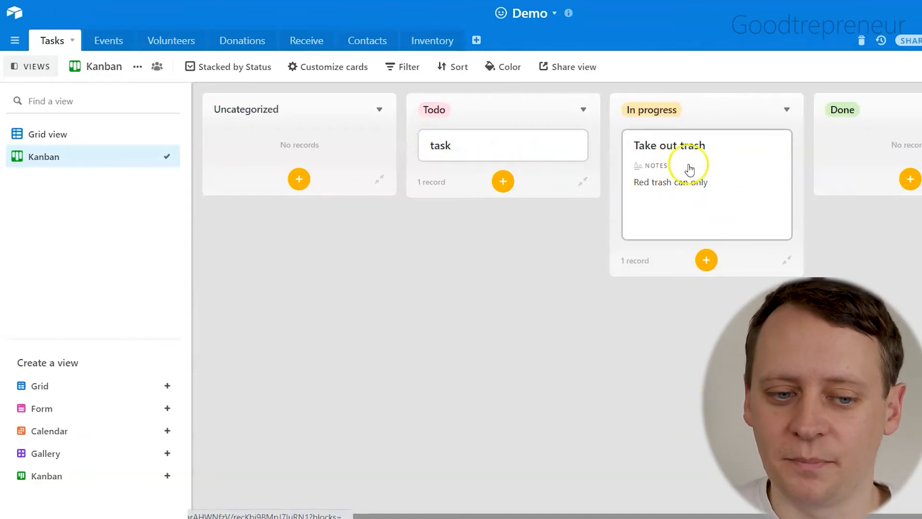
pyautogui.moveTo(703, 181); pyautogui.dragTo(891, 156)
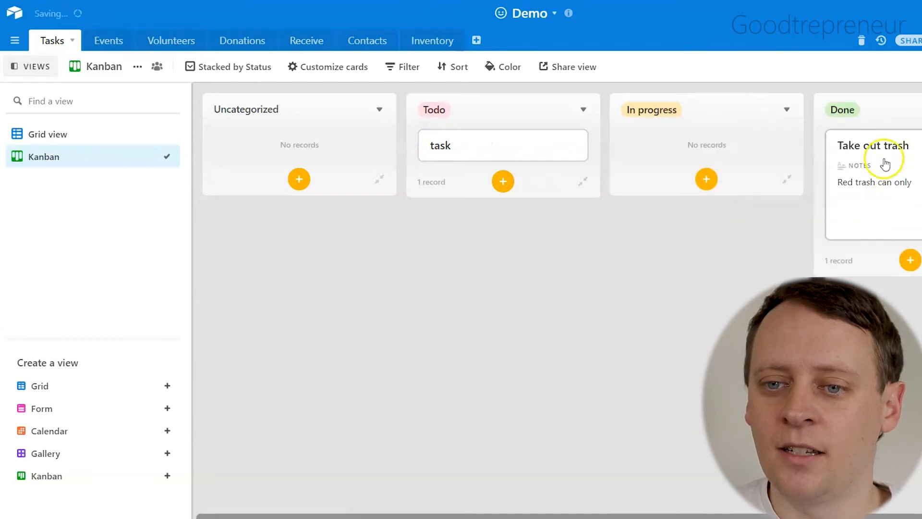
pyautogui.moveTo(920, 188); pyautogui.dragTo(899, 171)
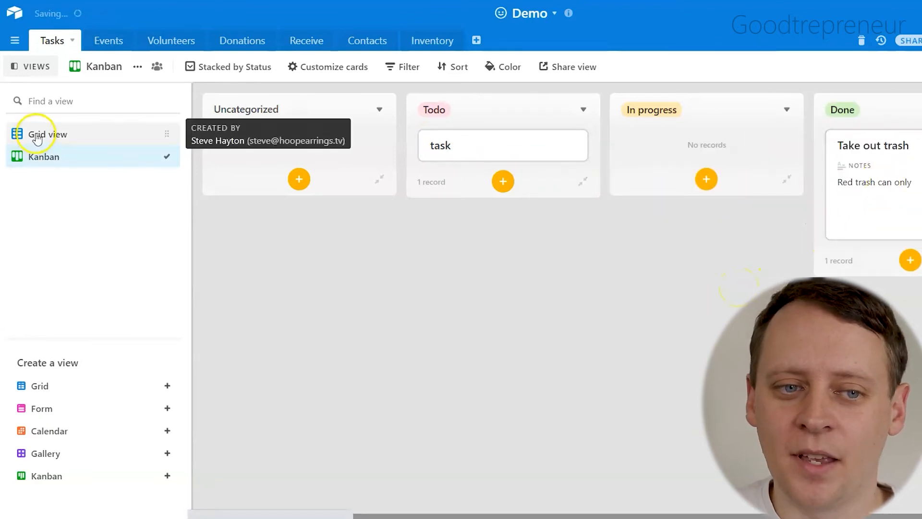
# - Filter the Tasks table's Grid view to records where Status is not Done
pyautogui.click(37, 134)
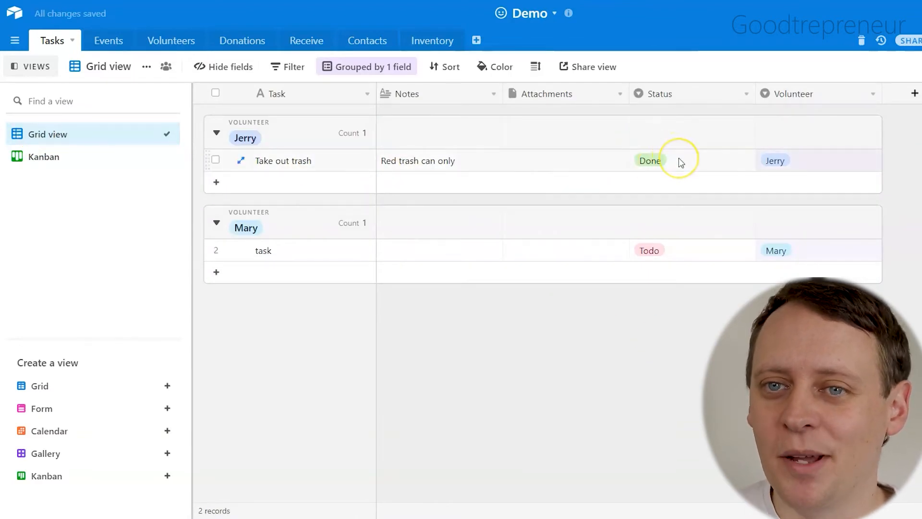
pyautogui.click(289, 73)
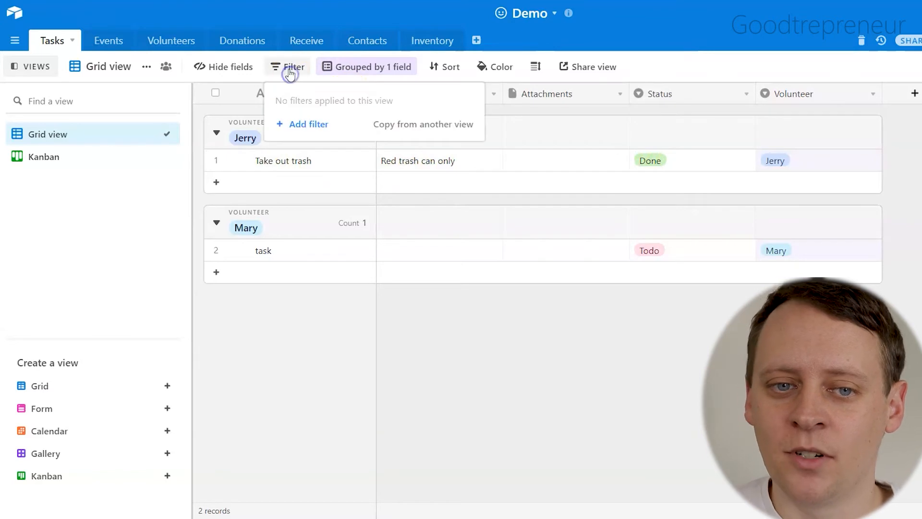
pyautogui.click(304, 121)
pyautogui.click(372, 99)
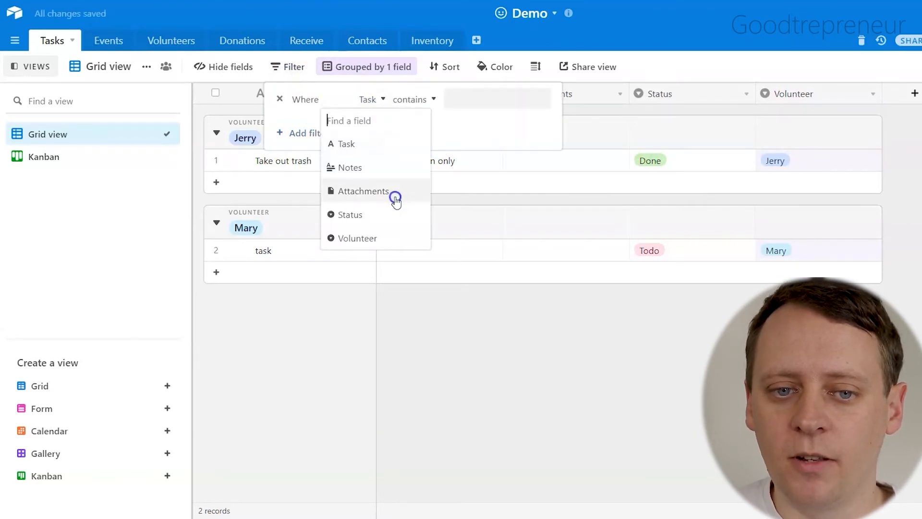
pyautogui.click(390, 216)
pyautogui.click(409, 99)
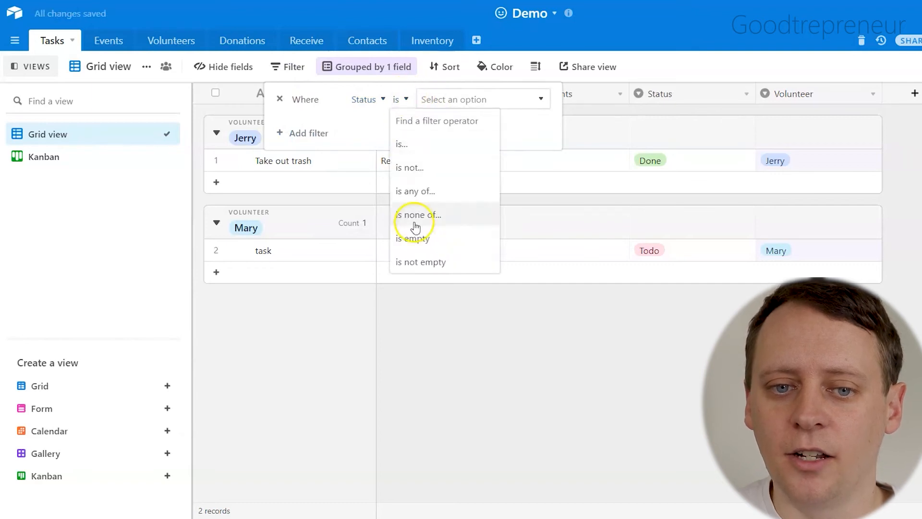
pyautogui.click(420, 173)
pyautogui.click(471, 98)
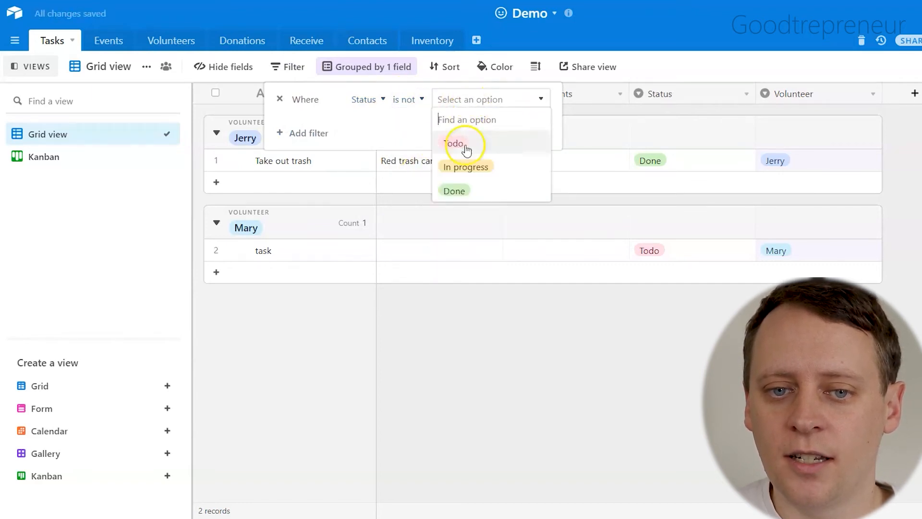
pyautogui.click(462, 186)
pyautogui.click(584, 259)
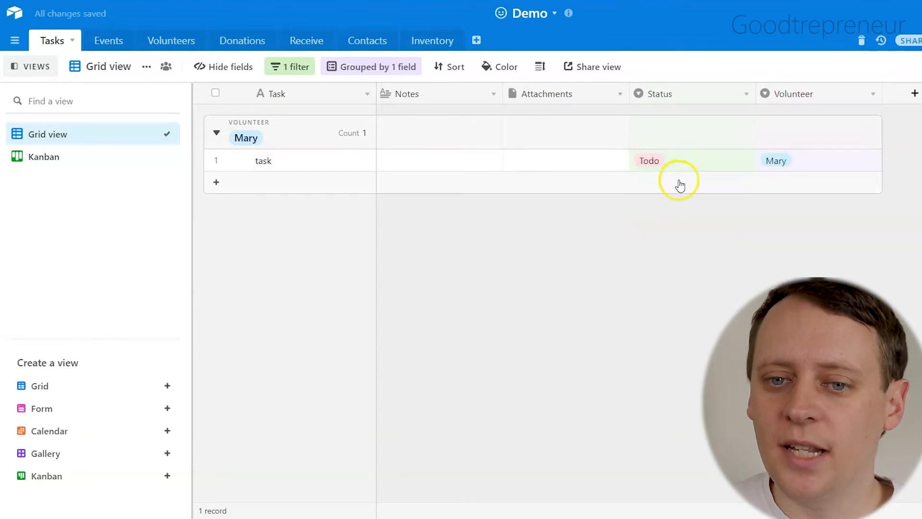
# - Set the Status of the "task" record to Done in the filtered Grid view
pyautogui.click(697, 163)
pyautogui.click(746, 159)
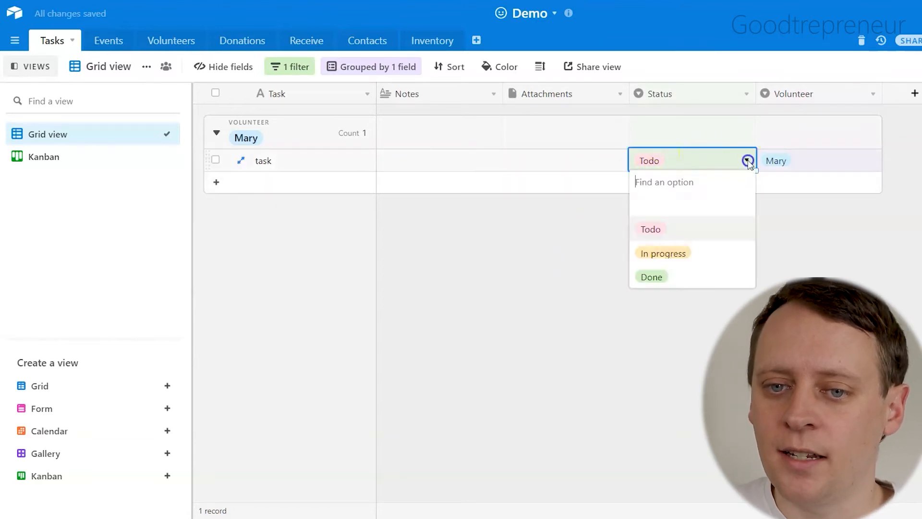
pyautogui.click(700, 271)
pyautogui.click(643, 256)
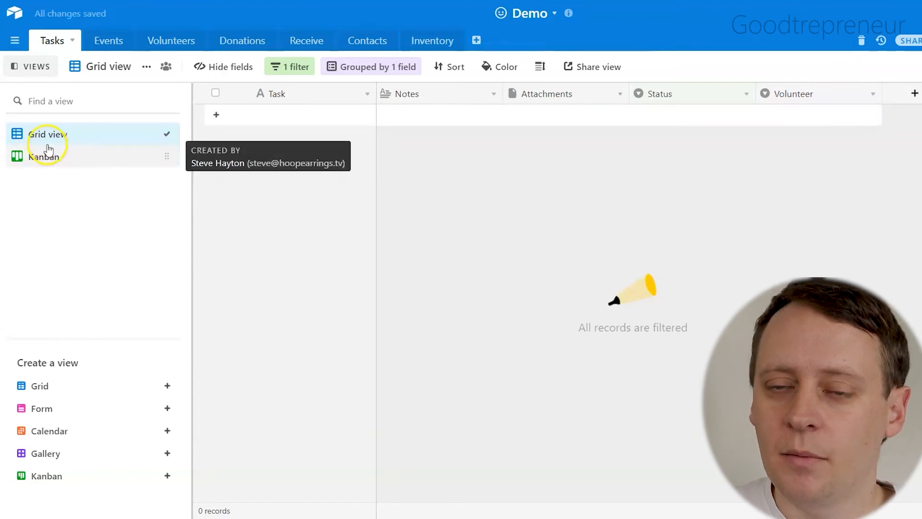
# - Create another grid view for the Tasks table and rename it Main
pyautogui.click(86, 384)
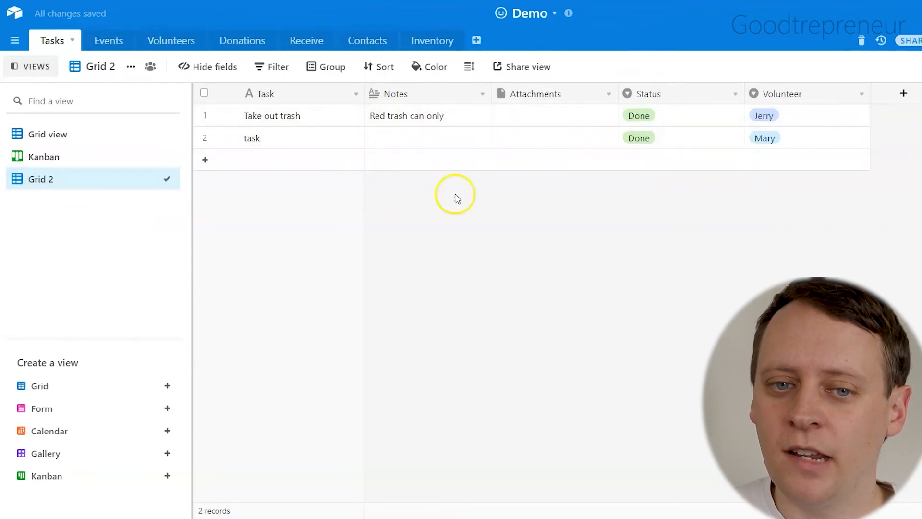
pyautogui.rightClick(127, 183)
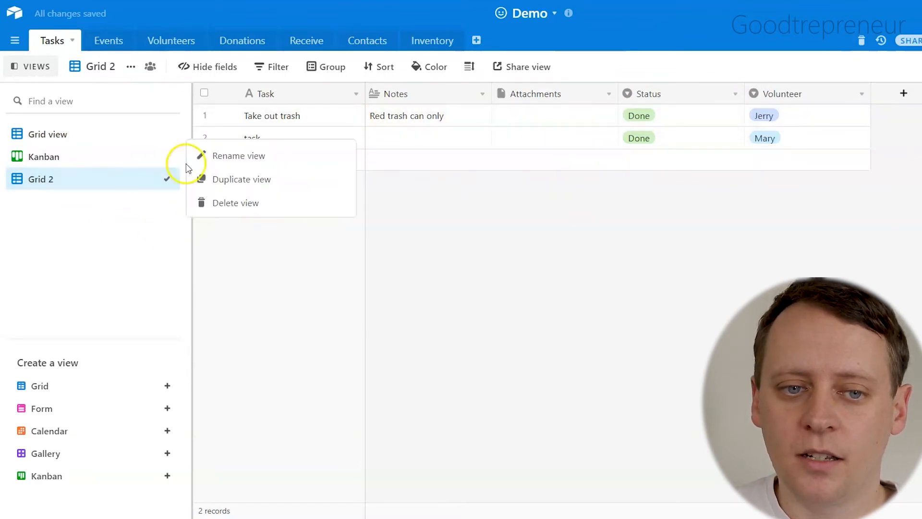
pyautogui.click(227, 152)
pyautogui.write('M')
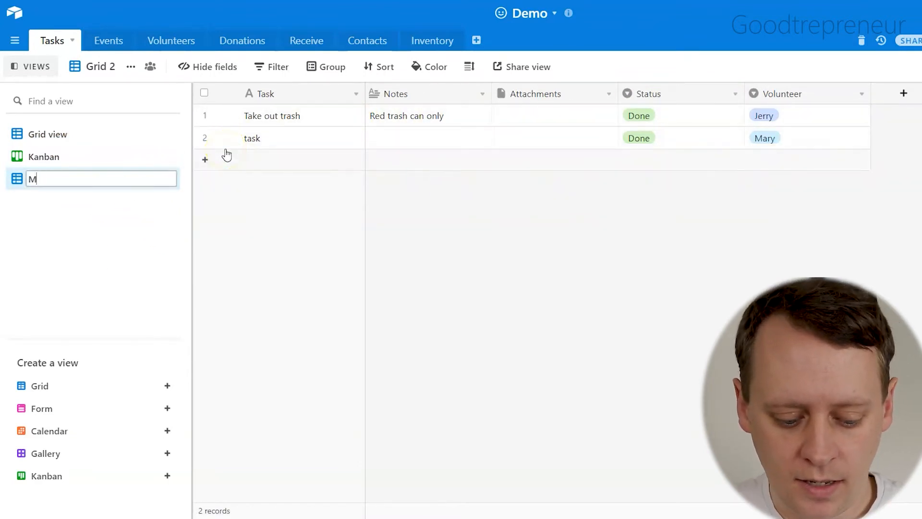
pyautogui.write('ain')
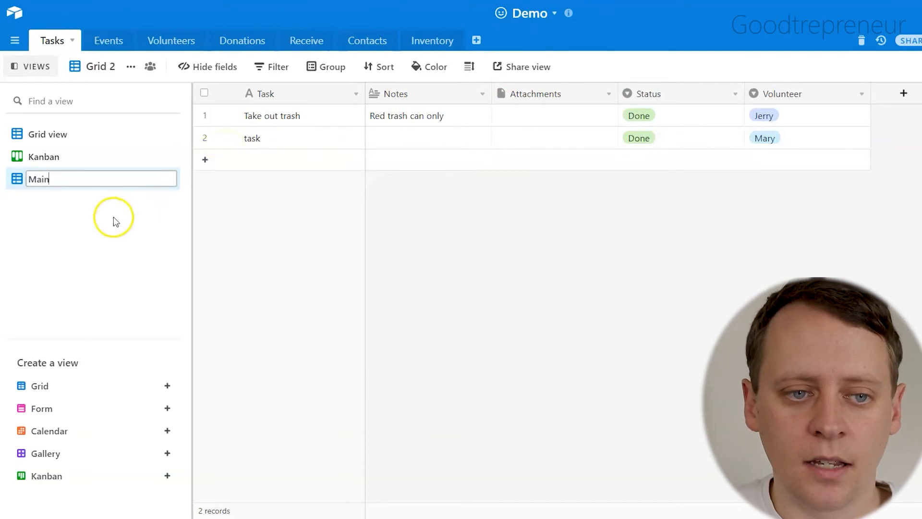
pyautogui.press('Return')
# - Rename the filtered Grid view as "To do"
pyautogui.rightClick(91, 141)
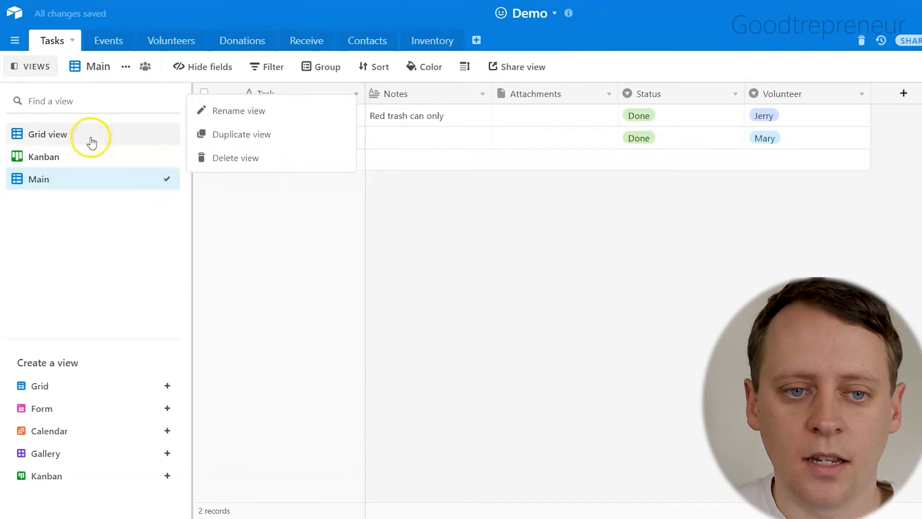
pyautogui.click(223, 115)
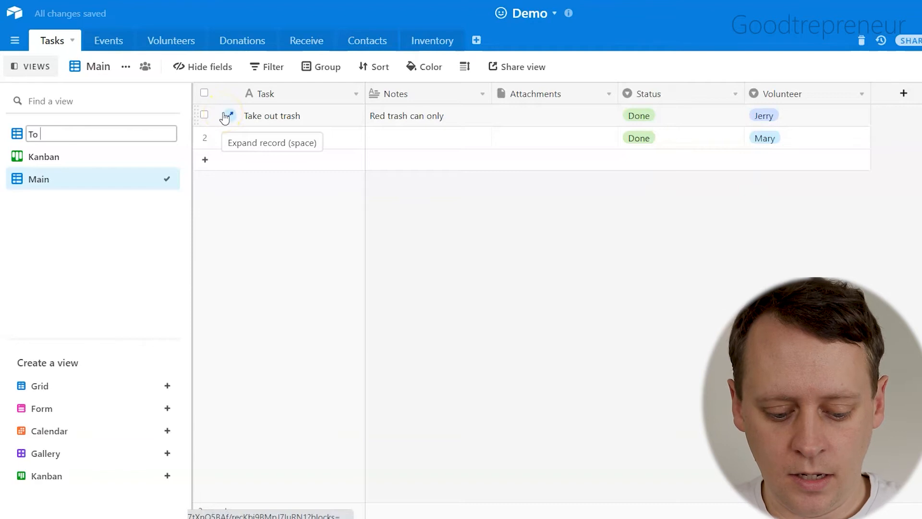
pyautogui.press('Return')
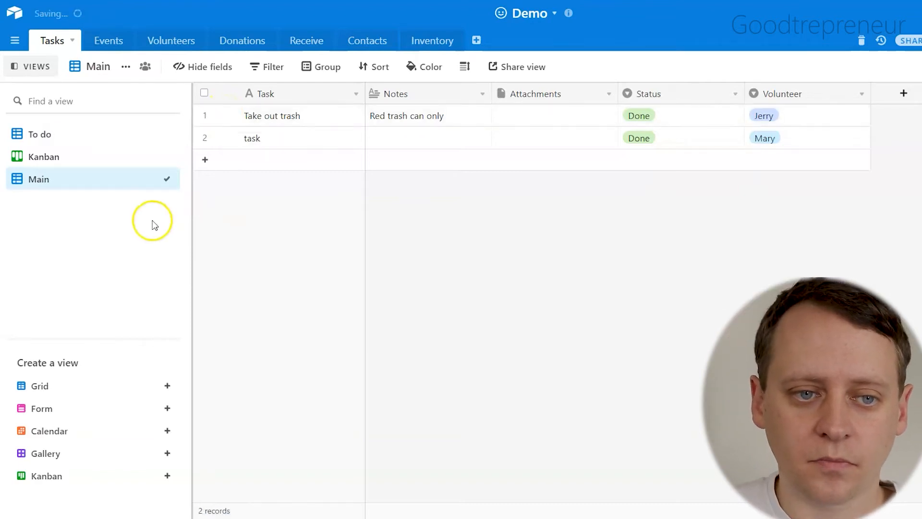
# - Create a new grid view named Done for the Tasks table
pyautogui.click(98, 391)
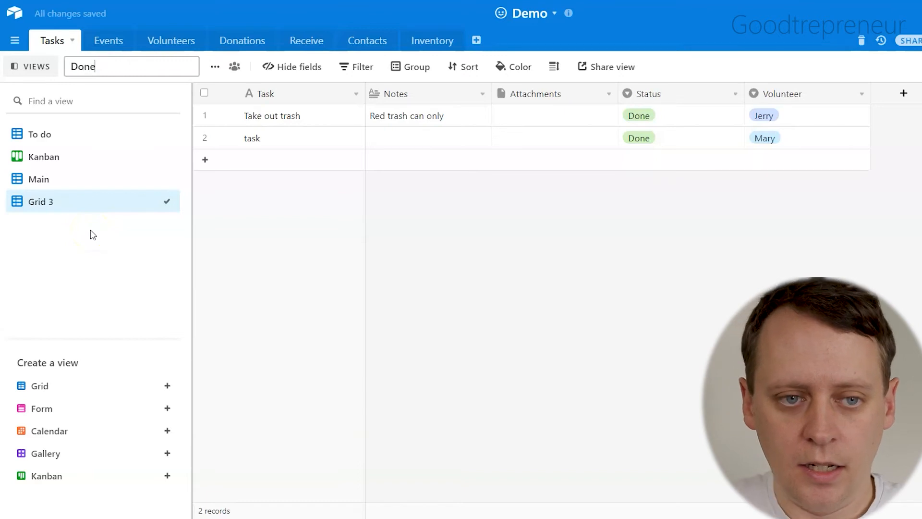
pyautogui.write('Done')
pyautogui.press('Return')
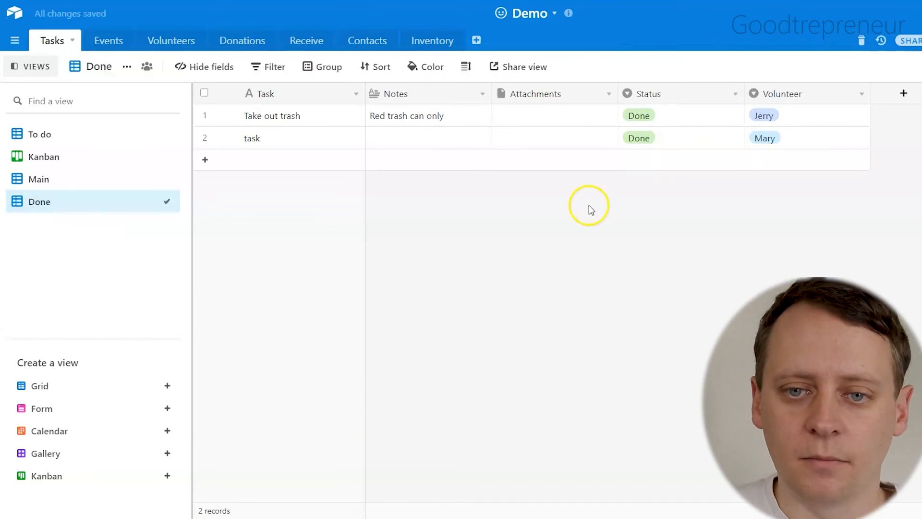
# - Filter the Done view to records where Status is Done
pyautogui.click(276, 66)
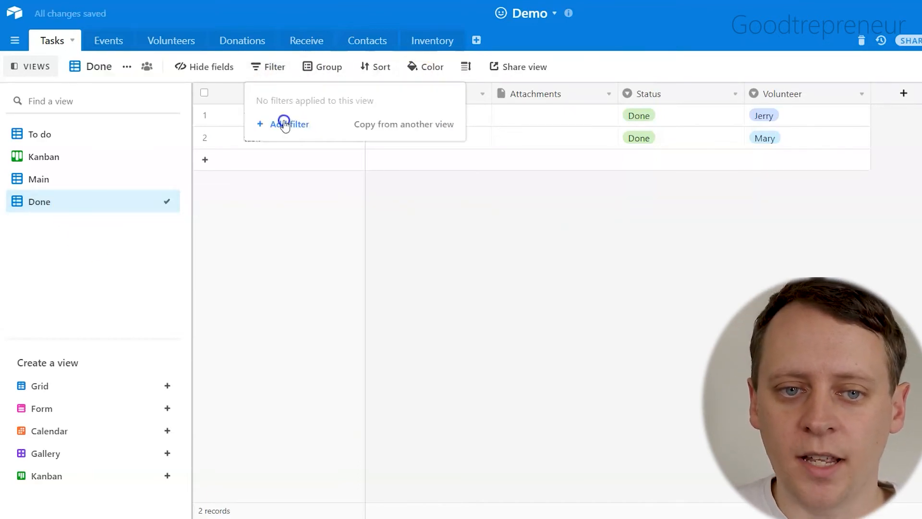
pyautogui.click(285, 124)
pyautogui.click(360, 98)
pyautogui.click(353, 206)
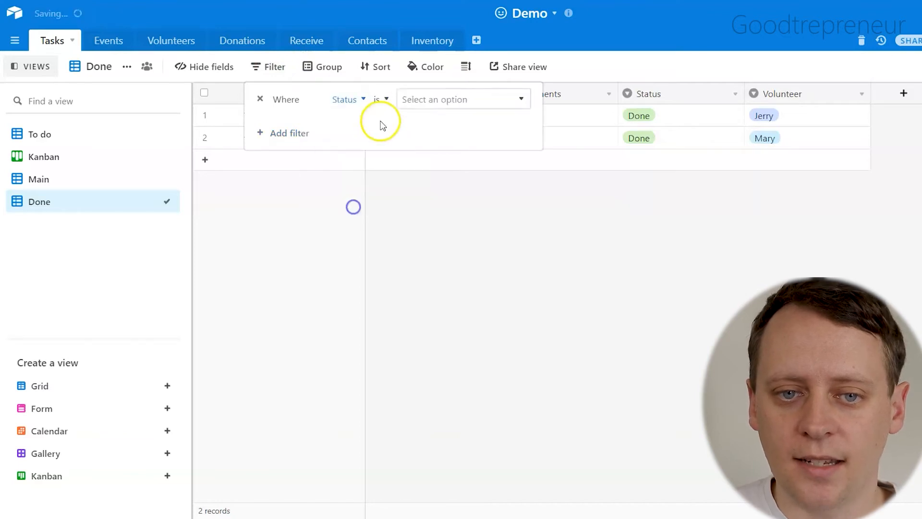
pyautogui.click(410, 99)
pyautogui.click(418, 188)
pyautogui.click(486, 239)
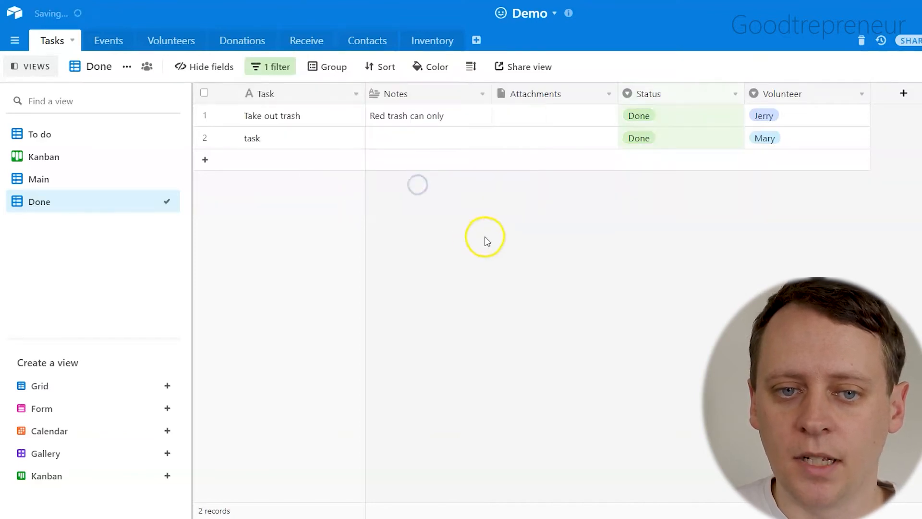
# - Set the "task" record's Status to In progress in the Main view and check the To do and Done views
pyautogui.click(58, 139)
pyautogui.click(120, 181)
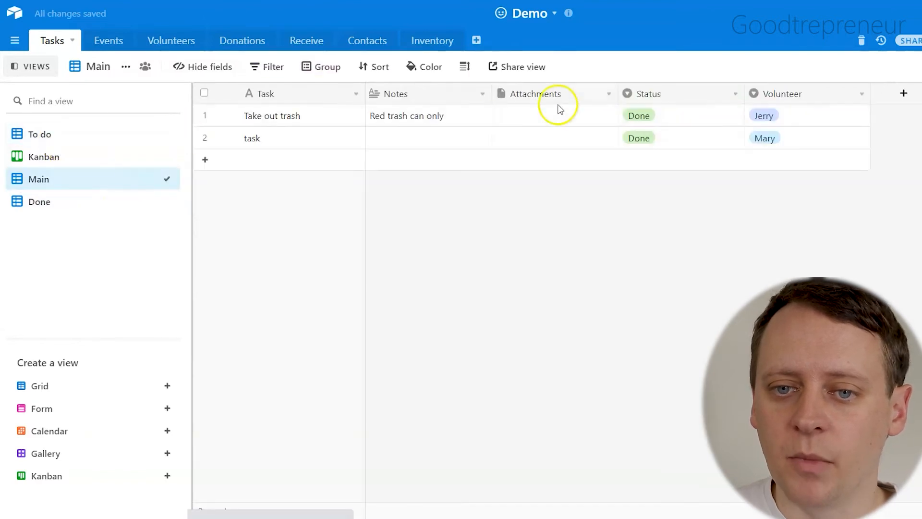
pyautogui.click(681, 139)
pyautogui.click(685, 140)
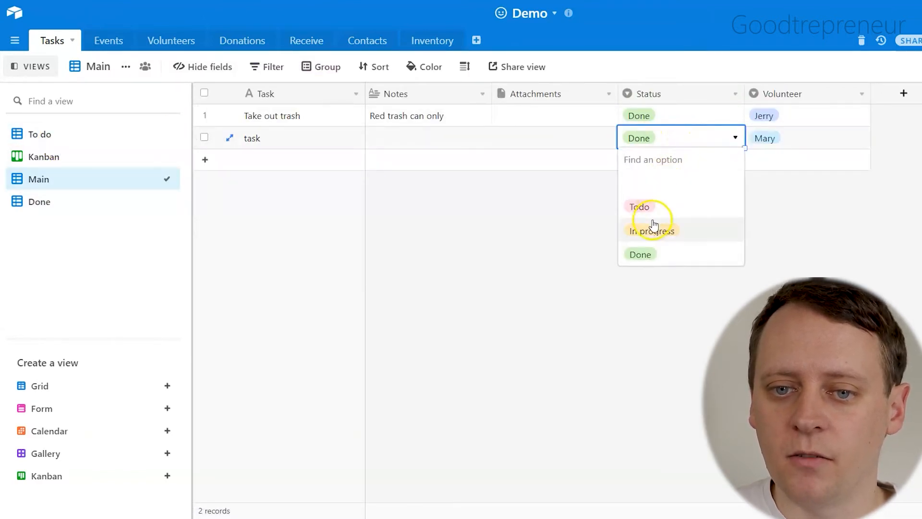
pyautogui.click(654, 226)
pyautogui.click(56, 139)
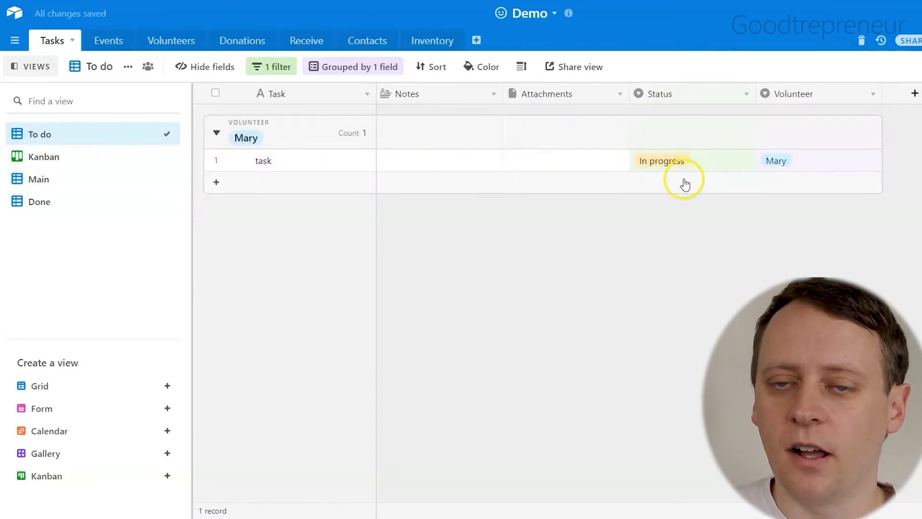
pyautogui.click(43, 202)
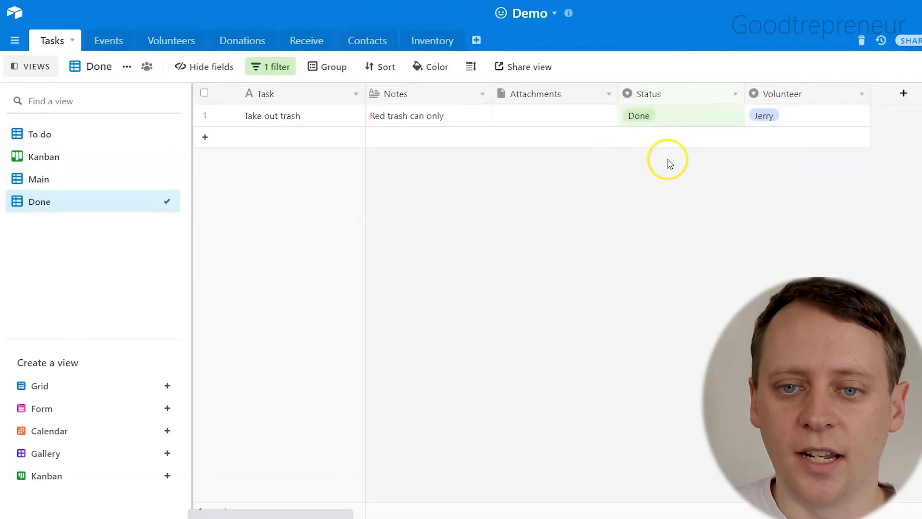
# - Reorder the Tasks views as Main, To do, Done, Kanban
pyautogui.moveTo(162, 178); pyautogui.dragTo(160, 123)
pyautogui.moveTo(170, 194); pyautogui.dragTo(173, 171)
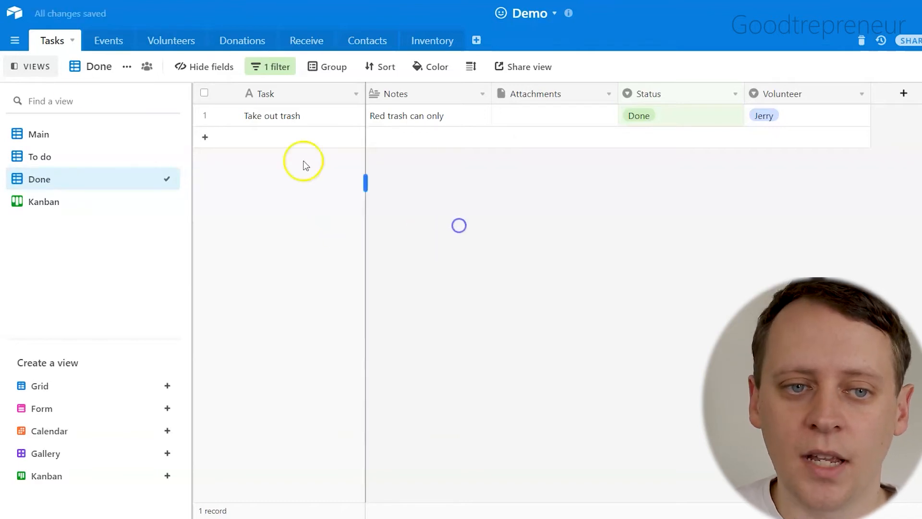
# - Open the Volunteers table and examine the schedule, skills and contact fields in its Main View
pyautogui.click(184, 42)
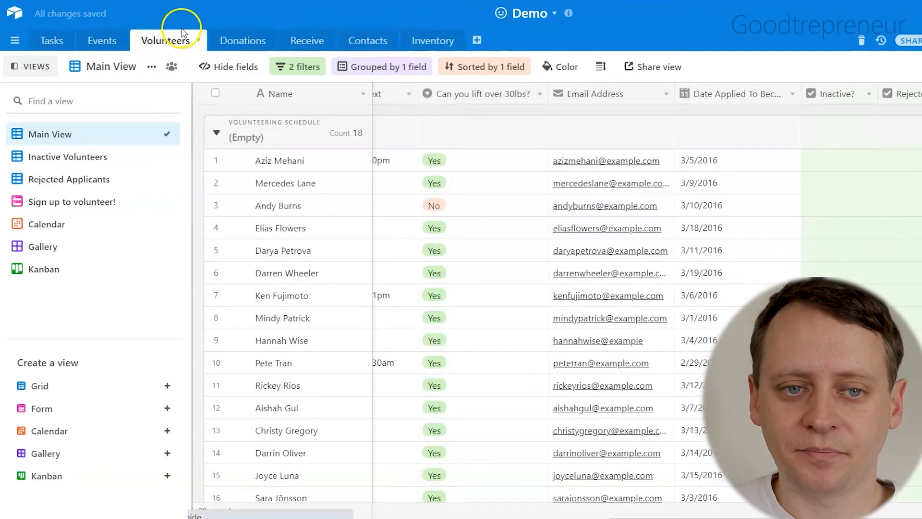
pyautogui.moveTo(654, 516); pyautogui.dragTo(173, 478)
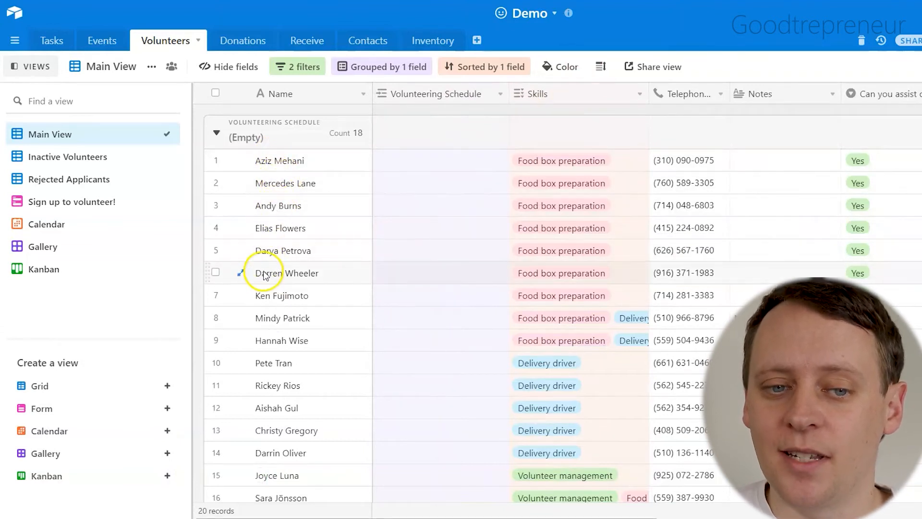
# - Open the "Sign up to volunteer!" form view and examine its questions from the date down to the skills checklist
pyautogui.click(105, 199)
pyautogui.scroll(-5, 474, 269)
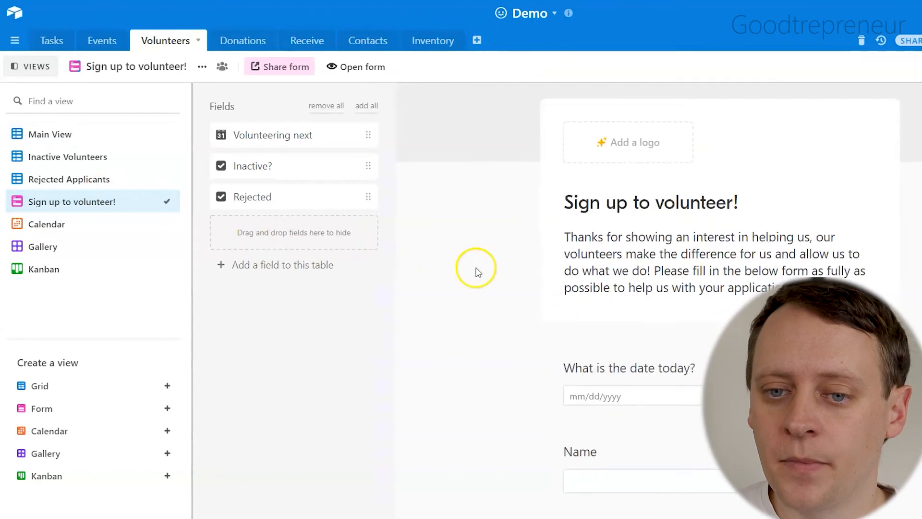
pyautogui.scroll(-2, 512, 258)
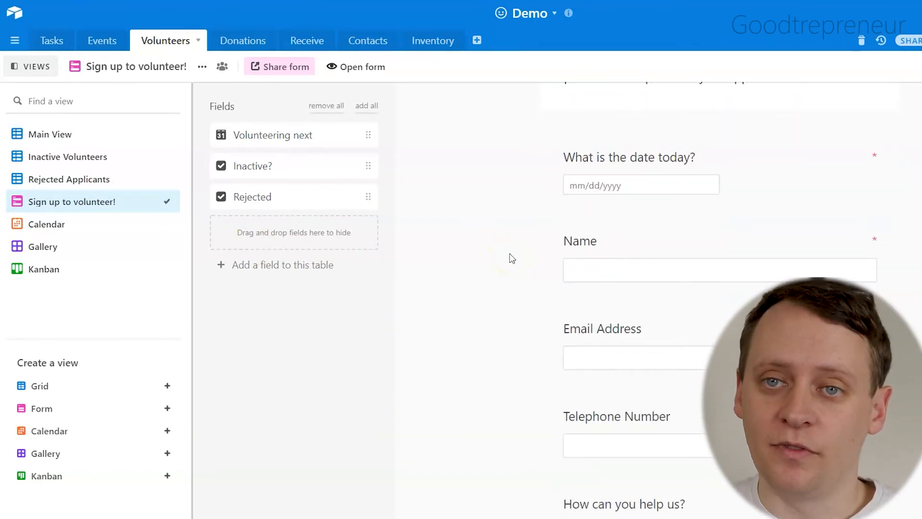
pyautogui.scroll(-6, 512, 258)
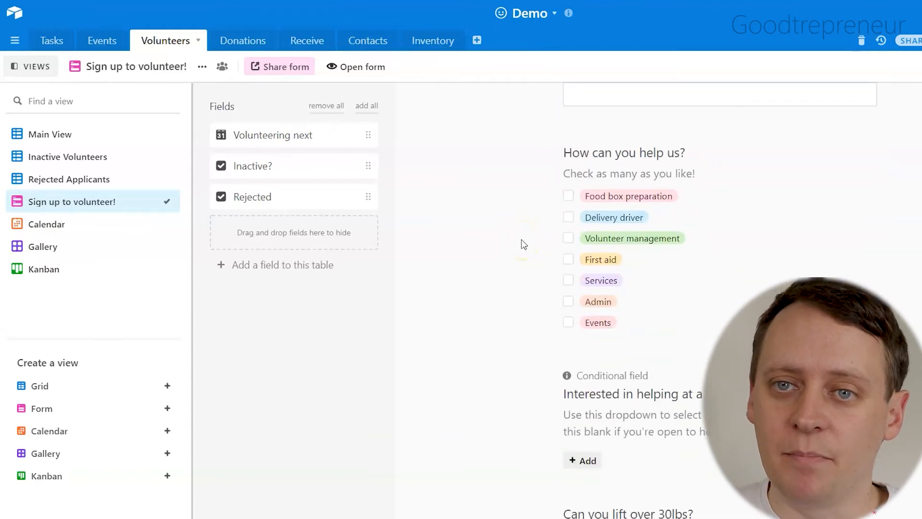
pyautogui.click(502, 280)
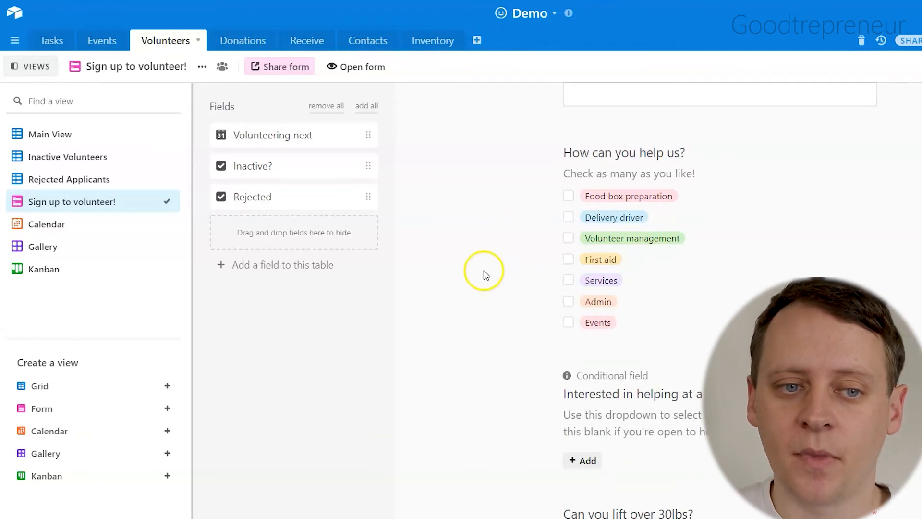
pyautogui.scroll(8, 461, 243)
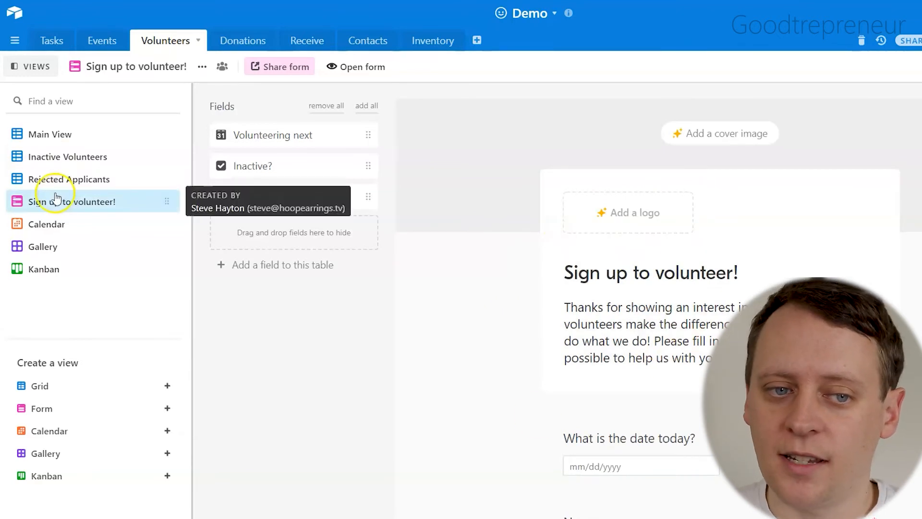
# - Examine the Inactive? and Rejected checkbox fields in the Volunteers Main View and inspect the view's filter conditions
pyautogui.click(42, 136)
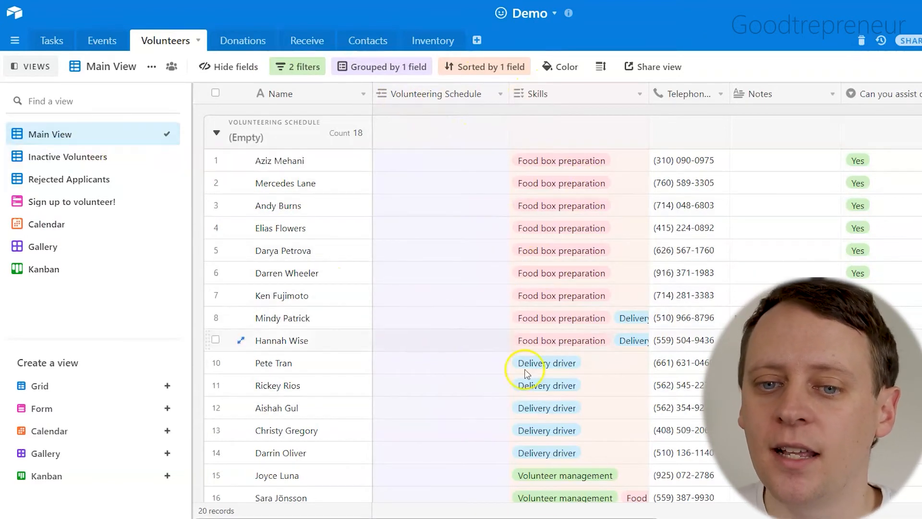
pyautogui.hscroll(1, 521, 516)
pyautogui.hscroll(10, 521, 516)
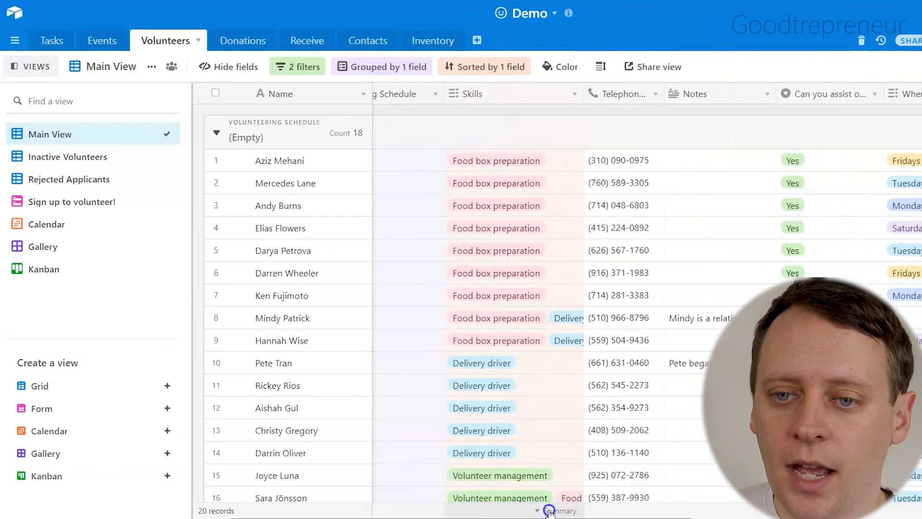
pyautogui.hscroll(12, 709, 472)
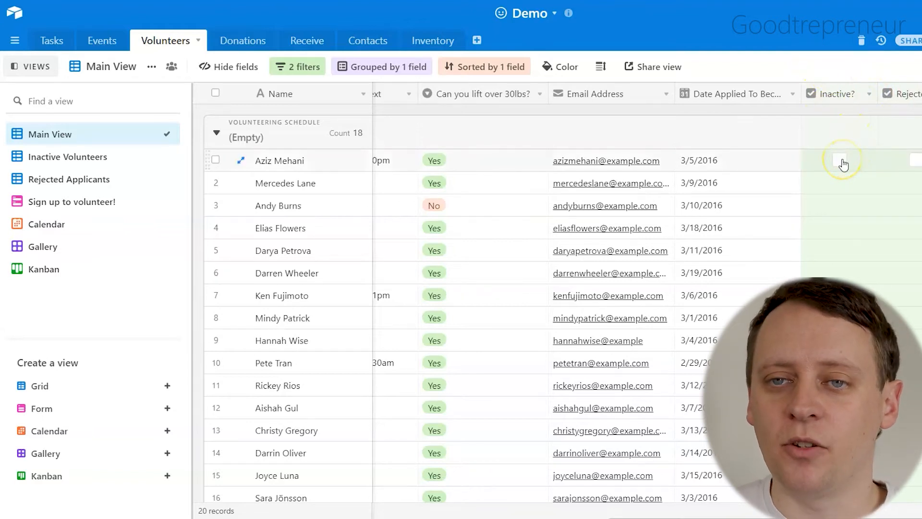
pyautogui.click(840, 294)
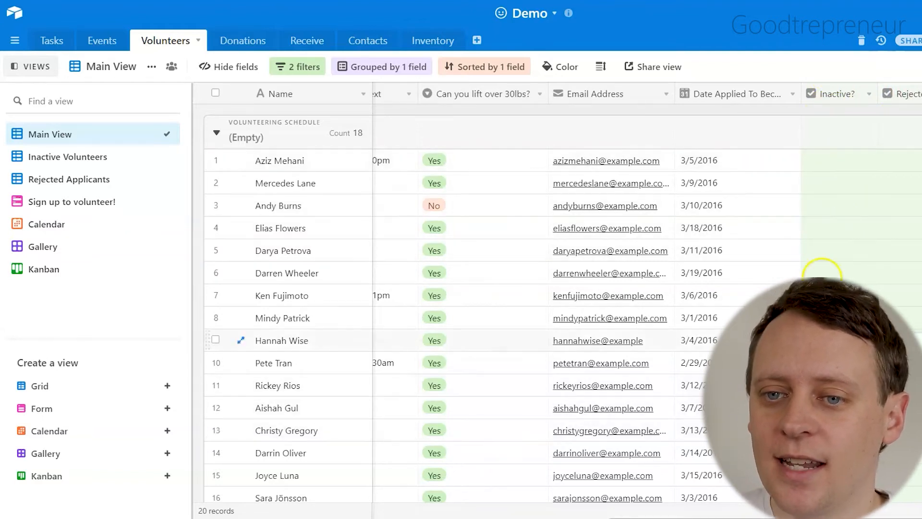
pyautogui.click(304, 72)
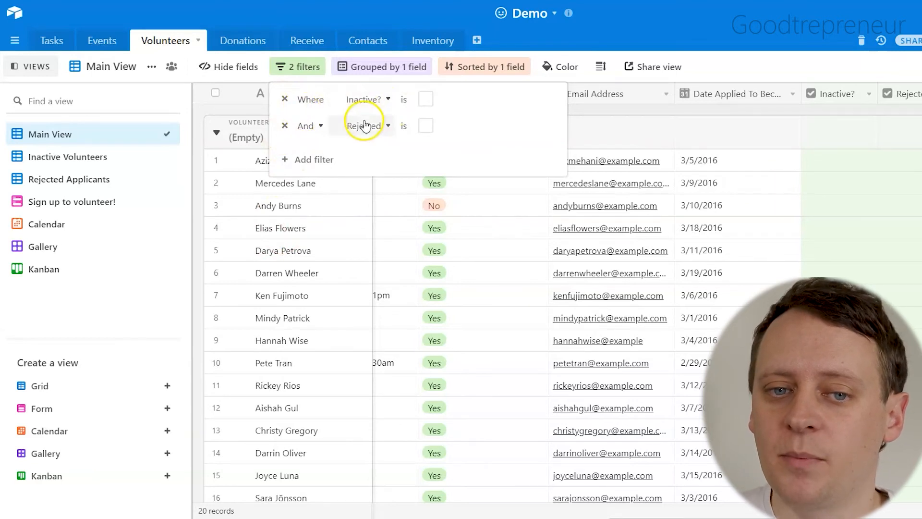
pyautogui.press('Escape')
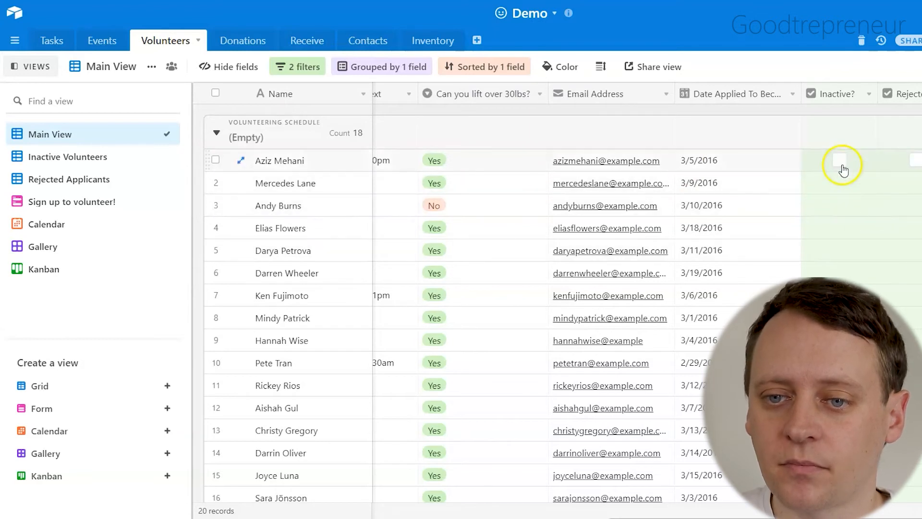
# - Mark the volunteer in row 1 as Inactive, and tick Rejected for the volunteers in row 3 and row 7
pyautogui.click(841, 164)
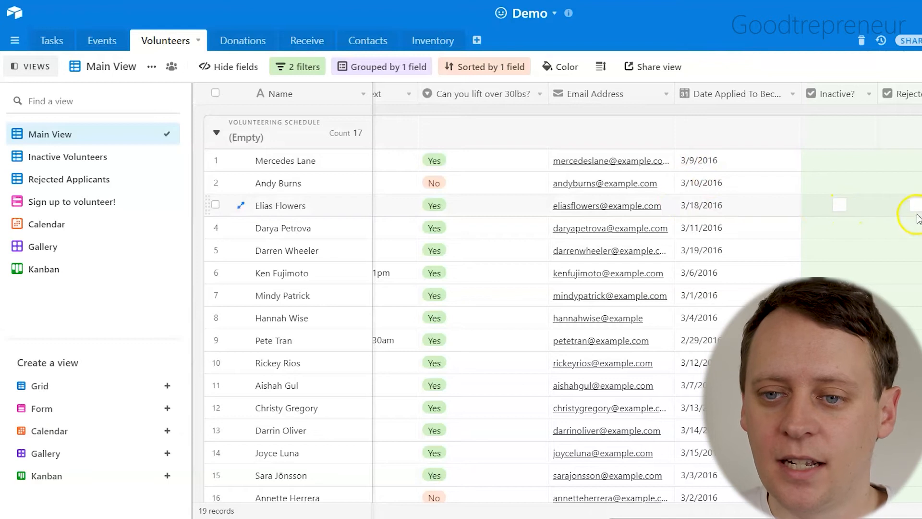
pyautogui.click(915, 209)
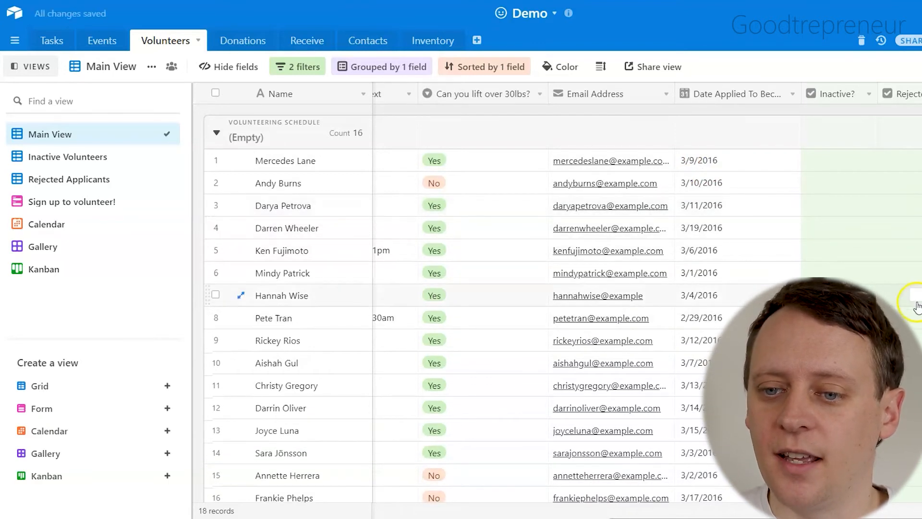
pyautogui.click(916, 297)
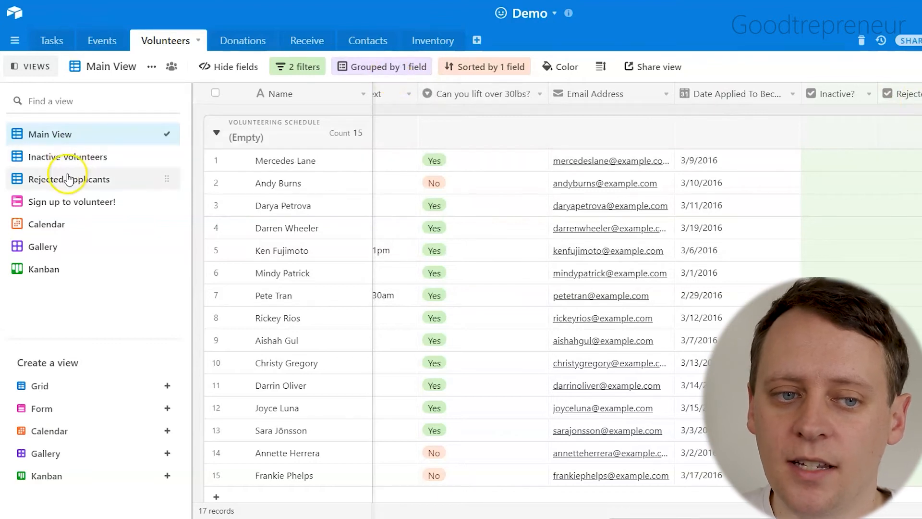
# - Check the Rejected Applicants view's records and its Rejected filter, and return to the first fields of the Main View
pyautogui.click(70, 178)
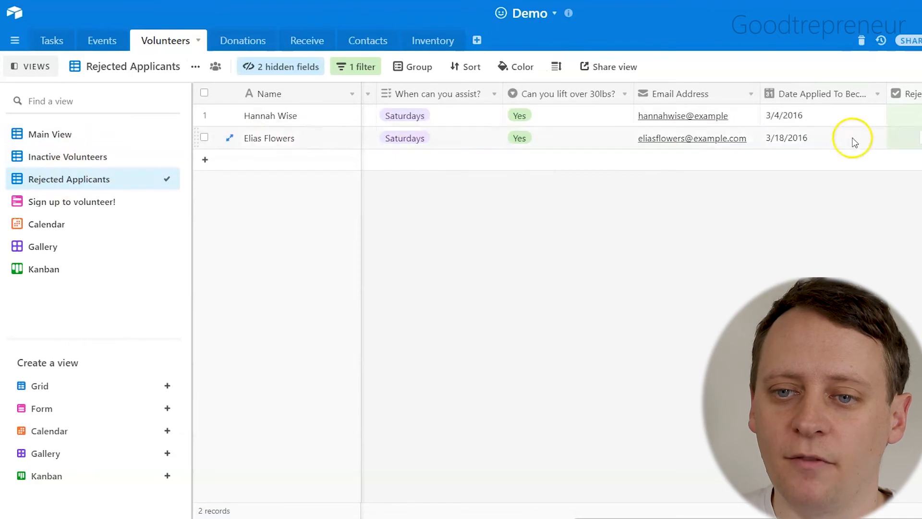
pyautogui.click(348, 68)
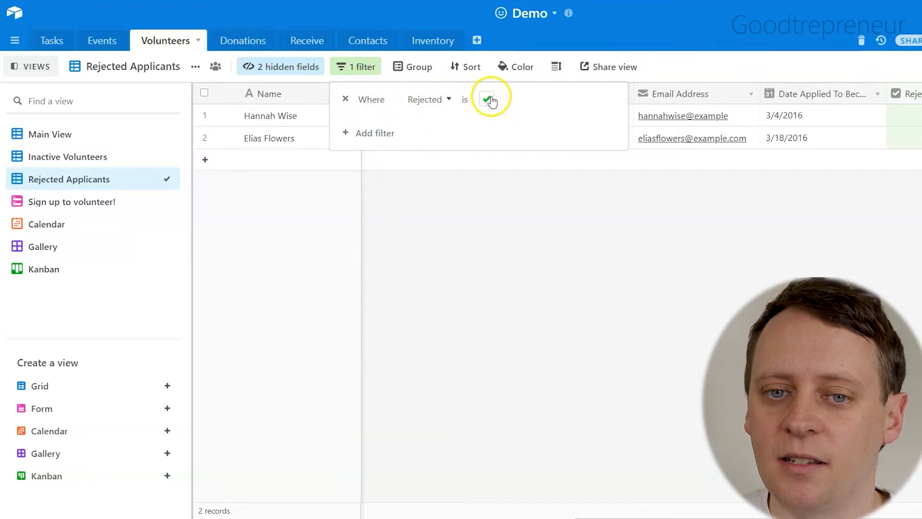
pyautogui.click(774, 261)
pyautogui.moveTo(720, 516); pyautogui.dragTo(373, 464)
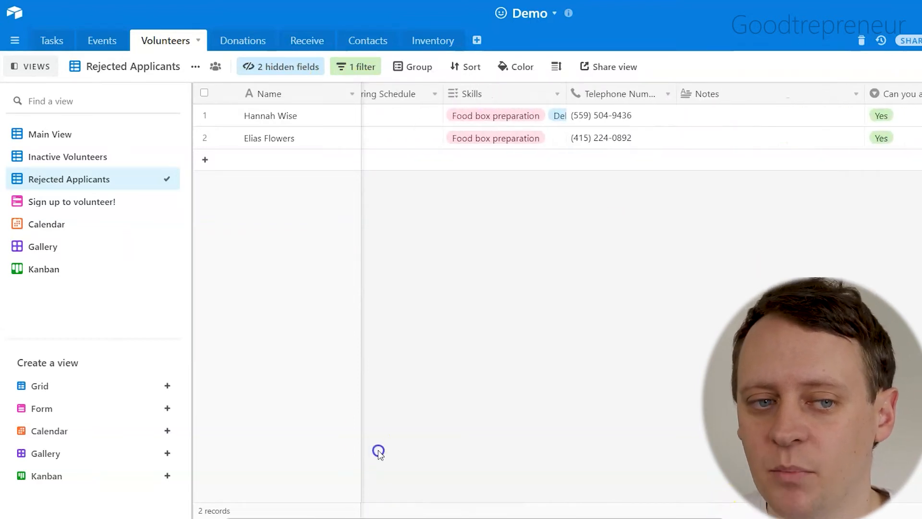
pyautogui.click(63, 137)
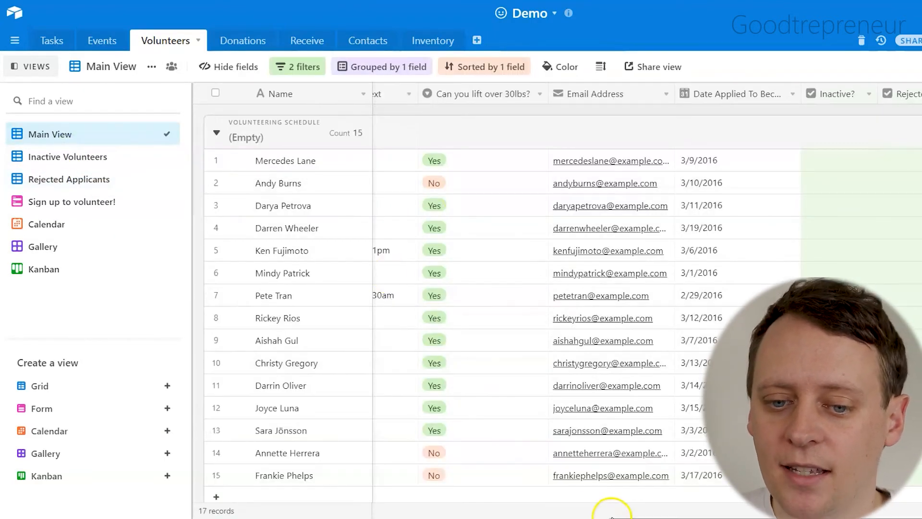
pyautogui.moveTo(615, 511); pyautogui.dragTo(456, 508)
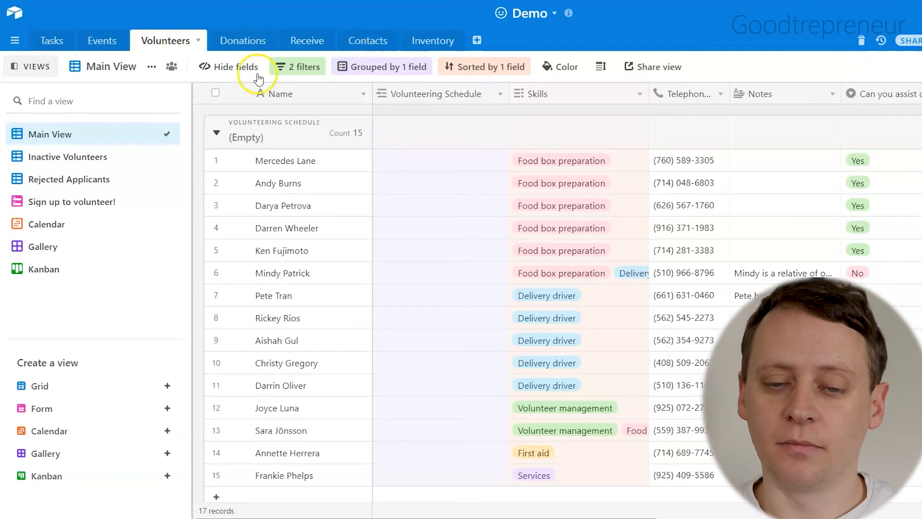
# - Add a "Charity Dinner" record to the Events table with the date 5/1/2021
pyautogui.click(102, 38)
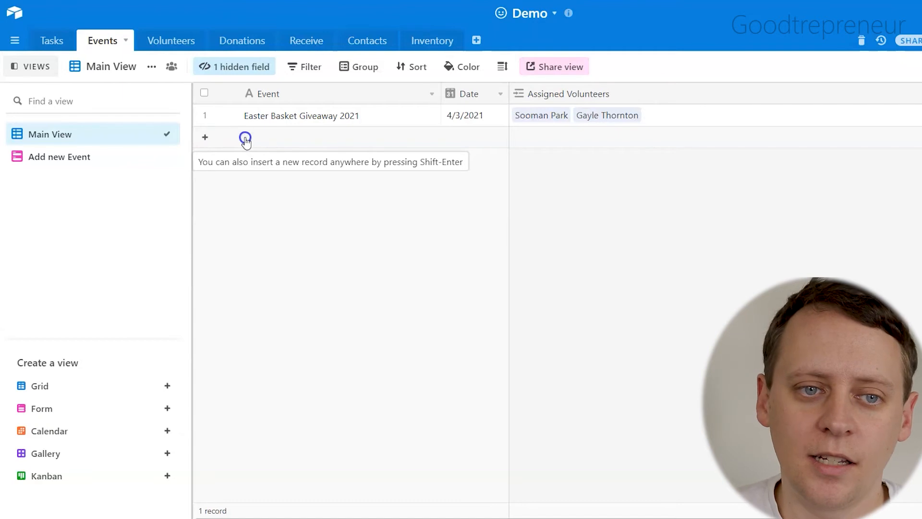
pyautogui.click(282, 138)
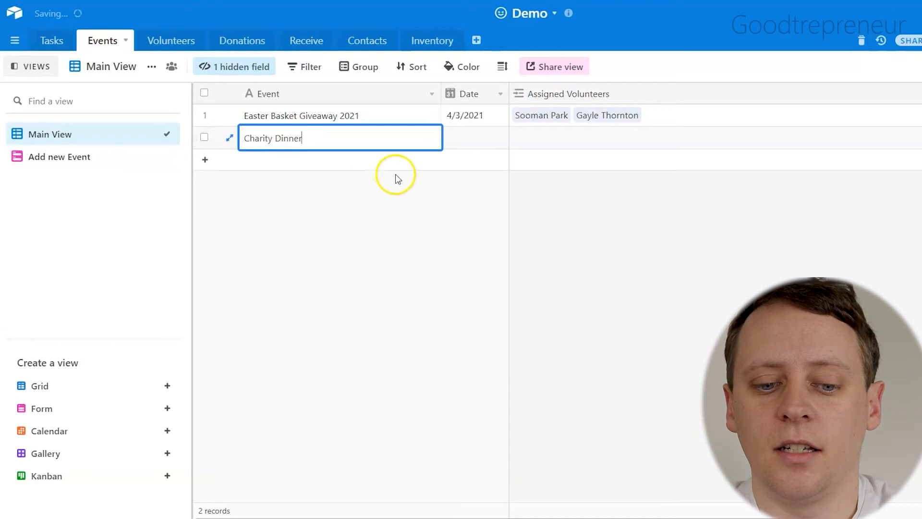
pyautogui.doubleClick(464, 138)
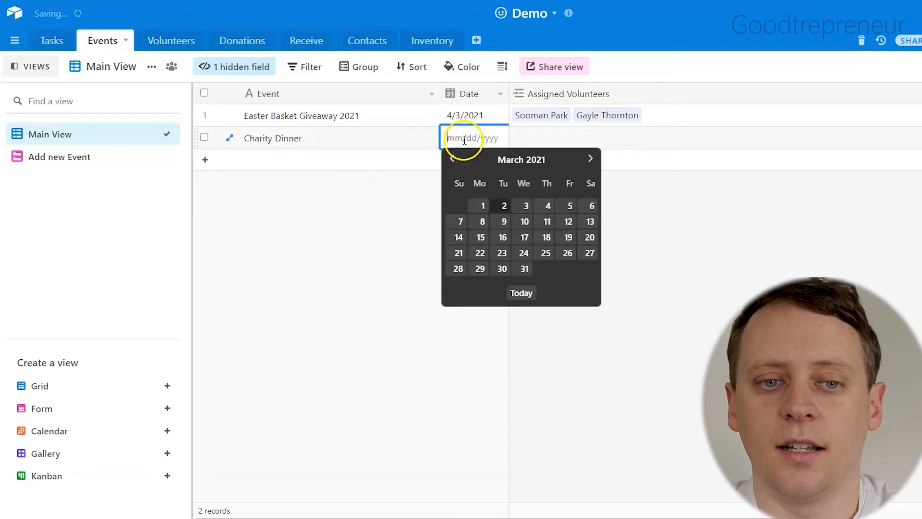
pyautogui.click(589, 160)
pyautogui.click(589, 159)
pyautogui.click(589, 205)
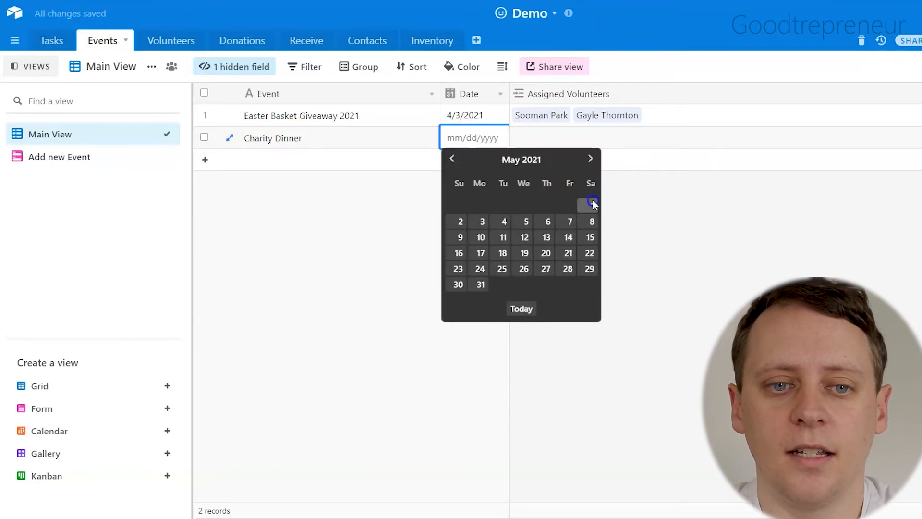
pyautogui.click(422, 230)
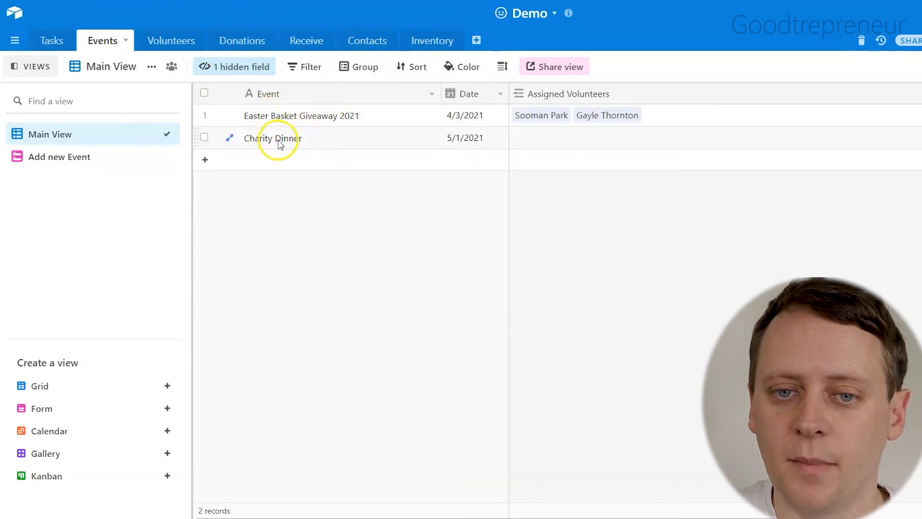
# - Configure the Volunteers table's Volunteering Schedule field as a link to Events and save it
pyautogui.click(177, 44)
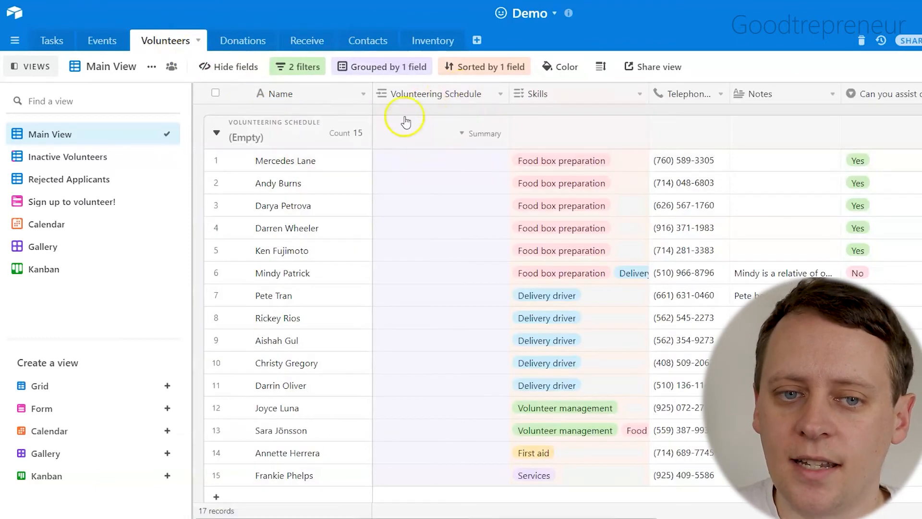
pyautogui.click(500, 95)
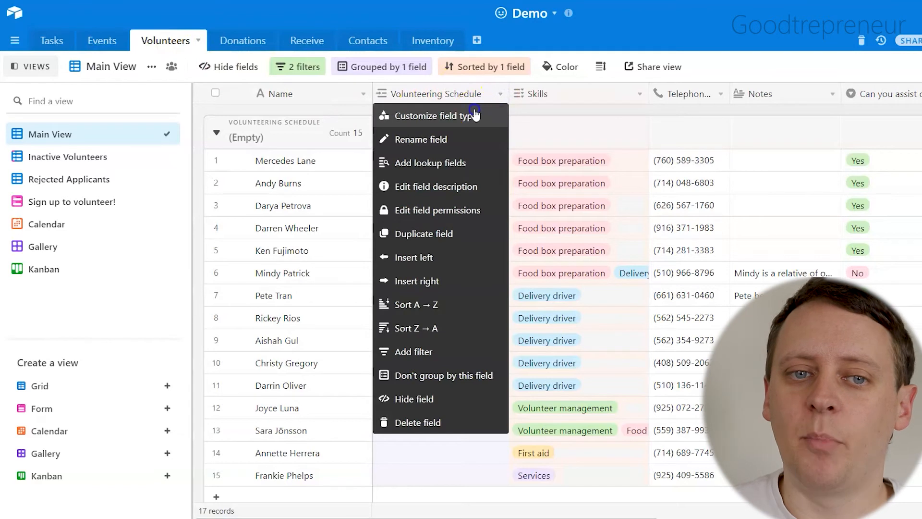
pyautogui.click(474, 113)
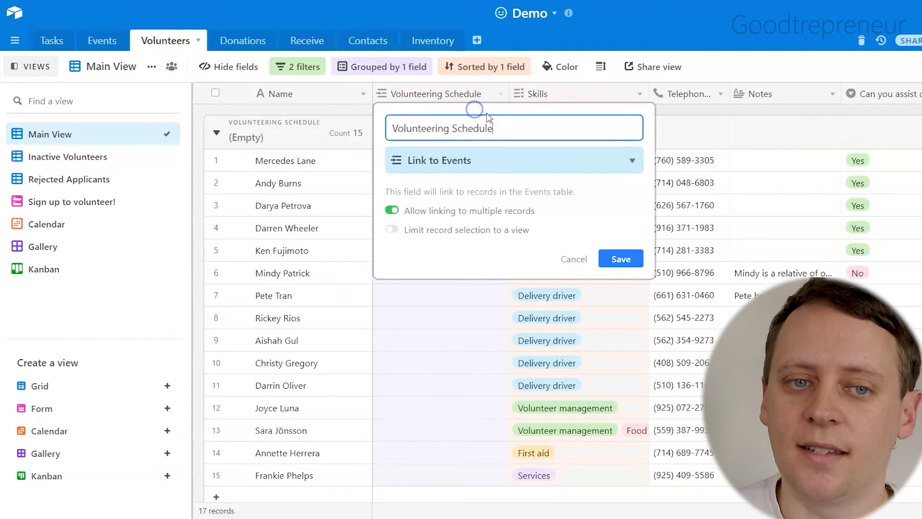
pyautogui.click(494, 161)
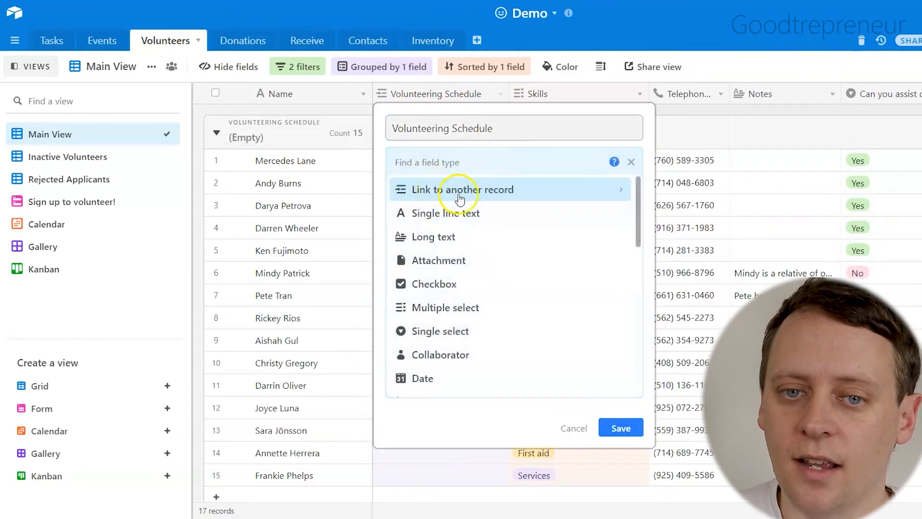
pyautogui.click(536, 196)
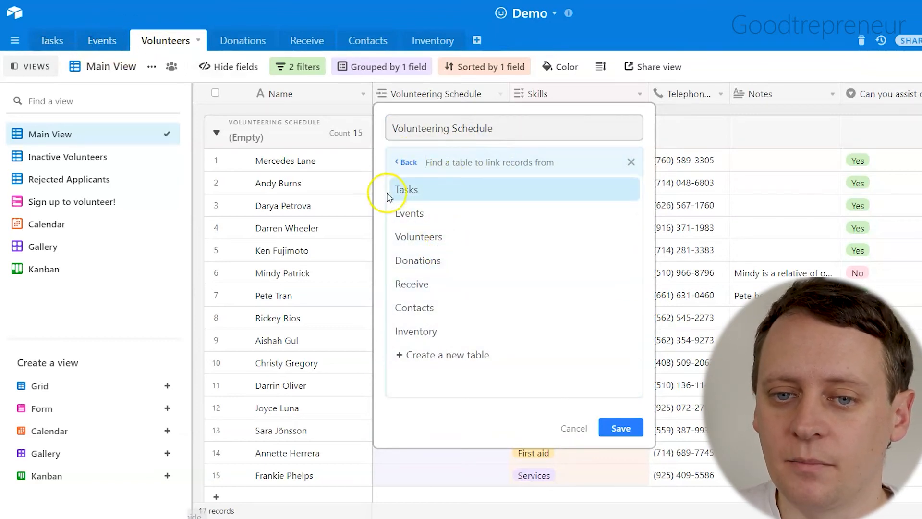
pyautogui.click(414, 214)
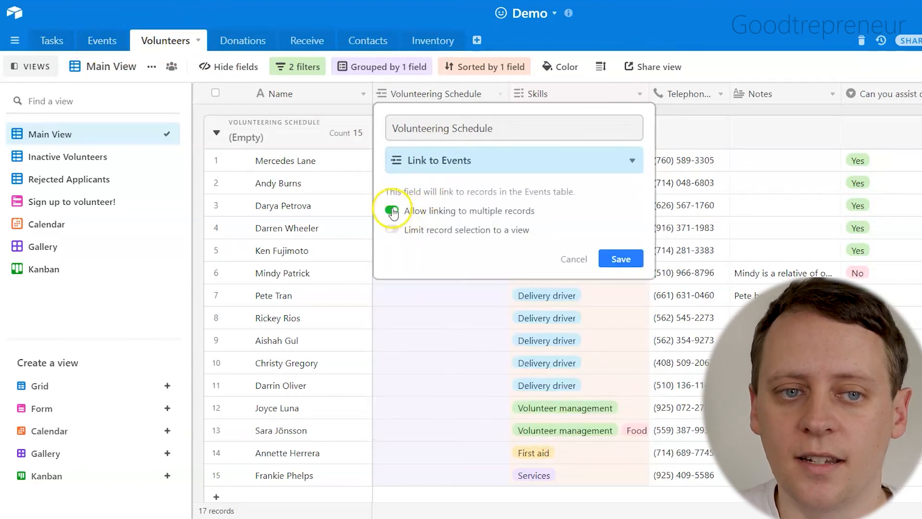
pyautogui.click(613, 262)
# - Review the events that can be linked in the first volunteer's Volunteering Schedule and inspect the Main View's grouping settings
pyautogui.click(429, 165)
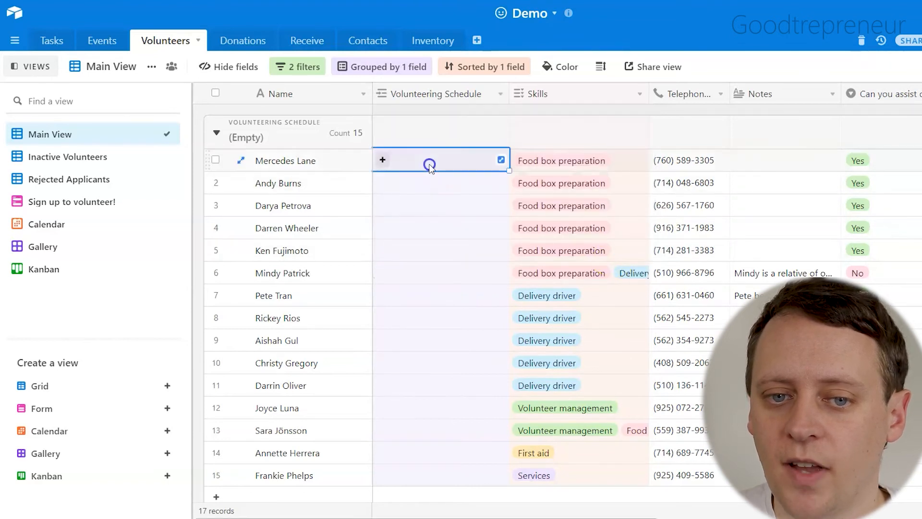
pyautogui.click(384, 161)
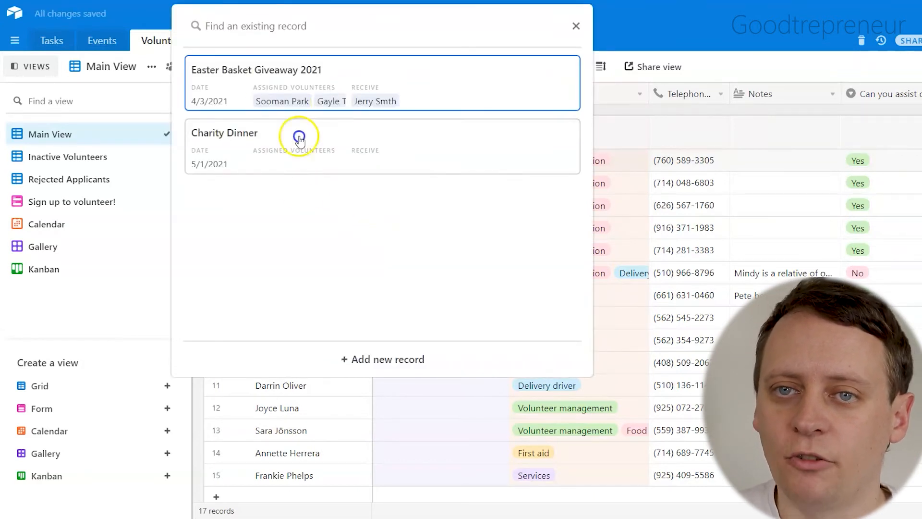
pyautogui.click(676, 30)
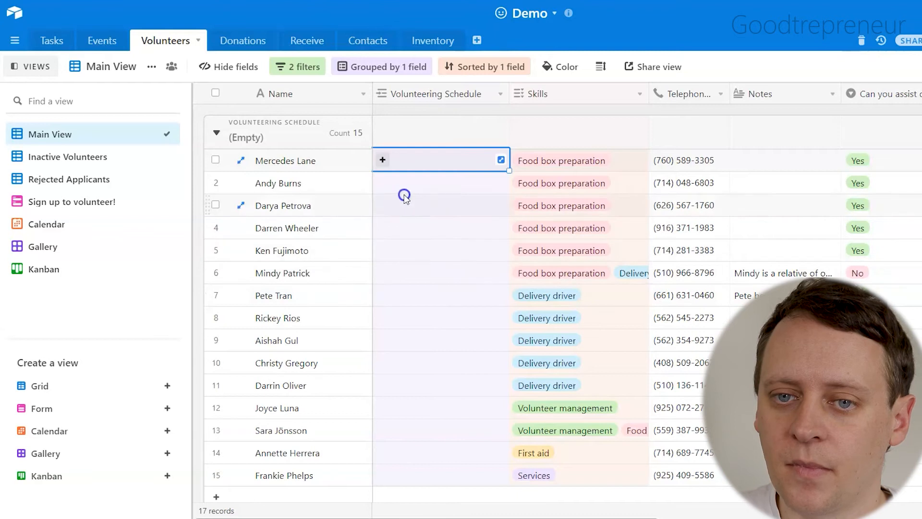
pyautogui.click(381, 67)
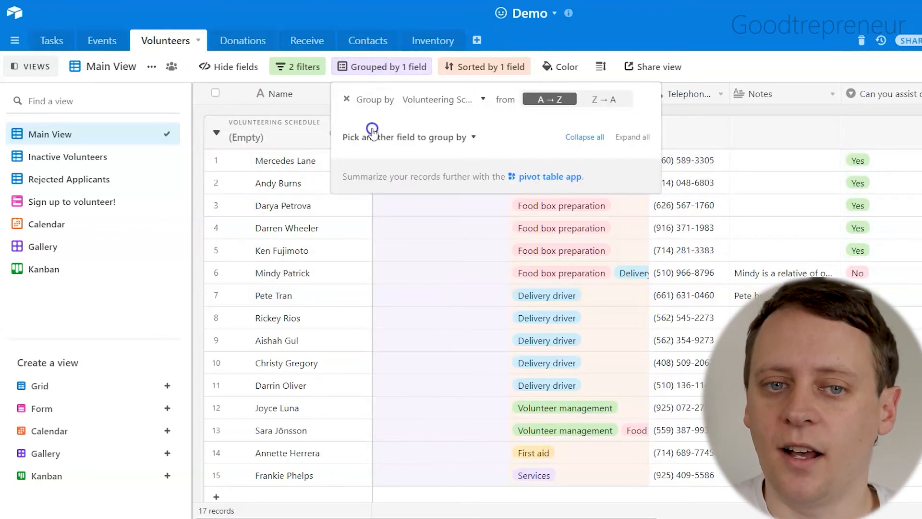
pyautogui.click(762, 58)
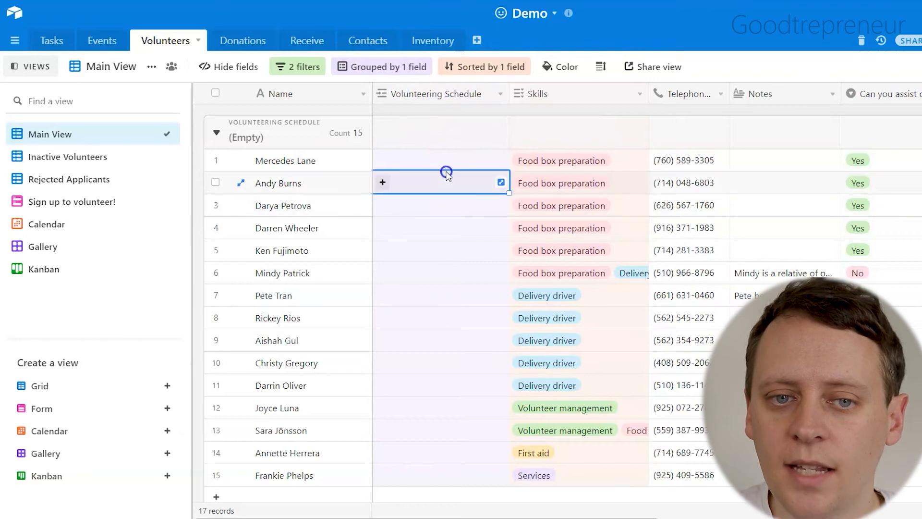
# - Link the second volunteer in the Empty group to Easter Basket Giveaway 2021 and check that event's group
pyautogui.click(415, 182)
pyautogui.click(387, 182)
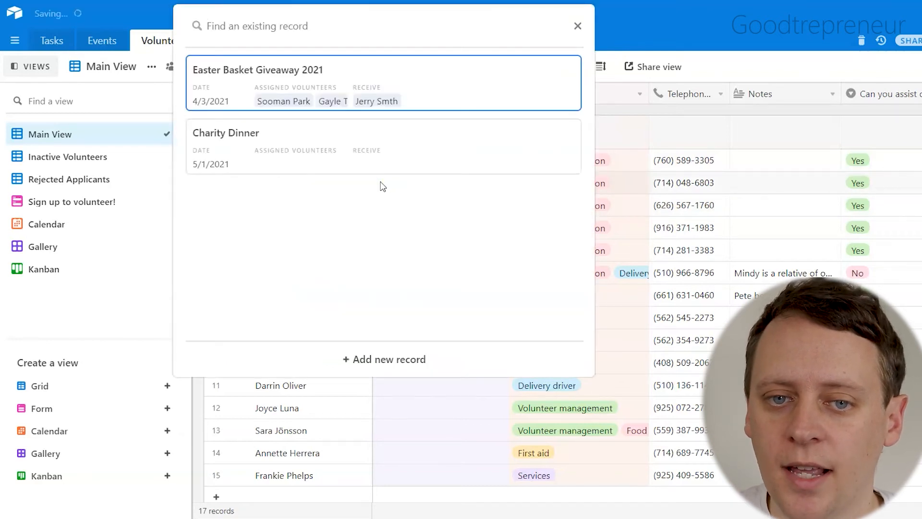
pyautogui.press('Escape')
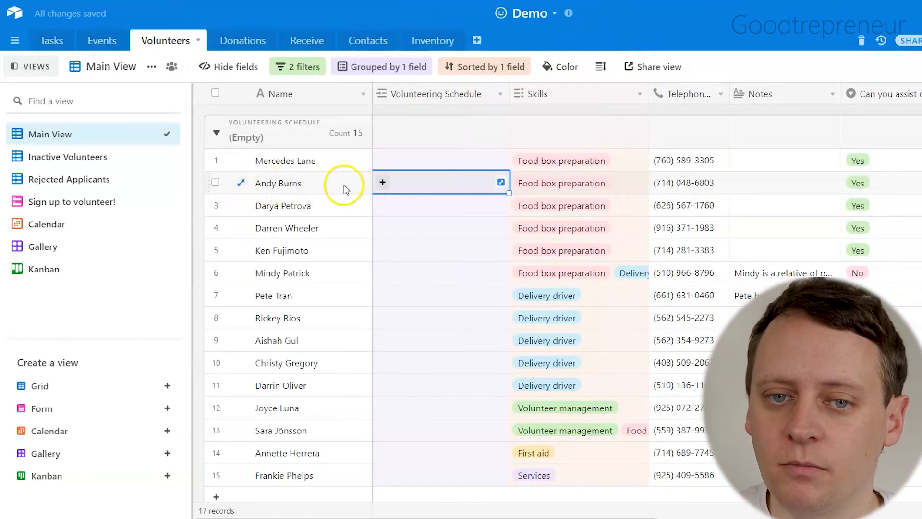
pyautogui.click(382, 182)
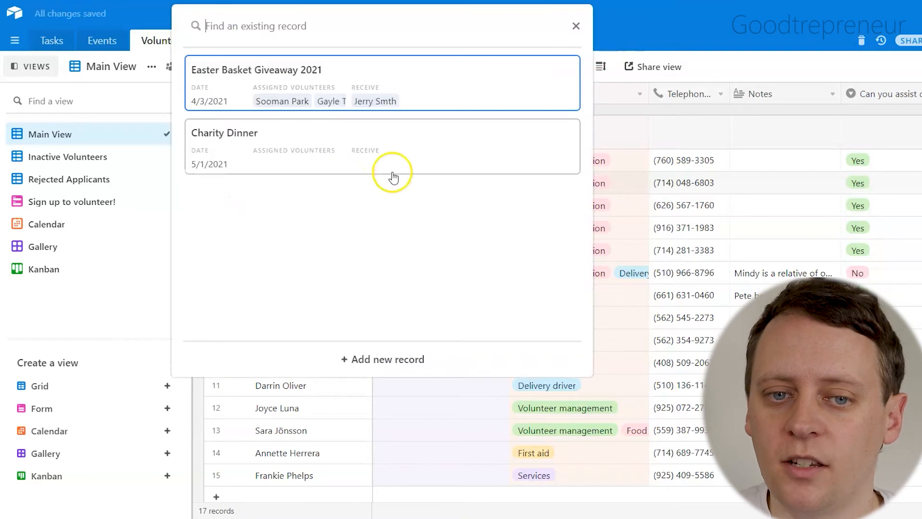
pyautogui.click(420, 89)
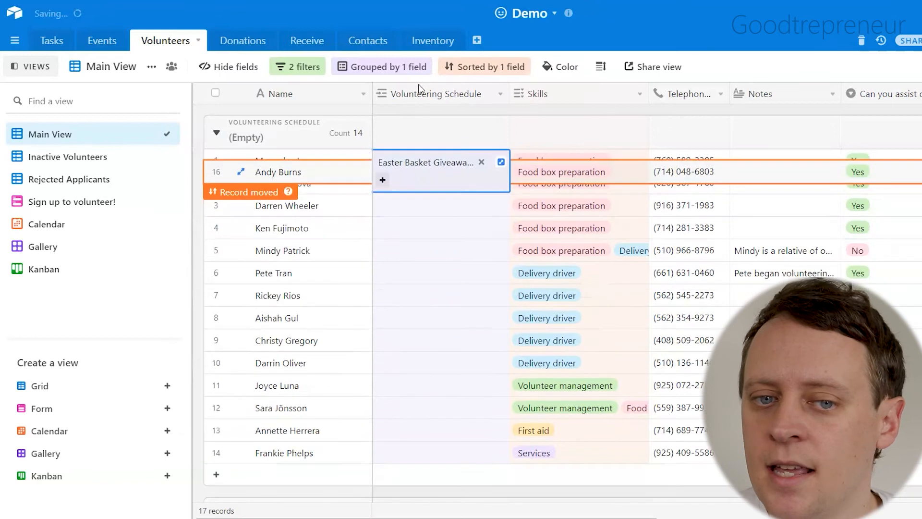
pyautogui.moveTo(289, 191)
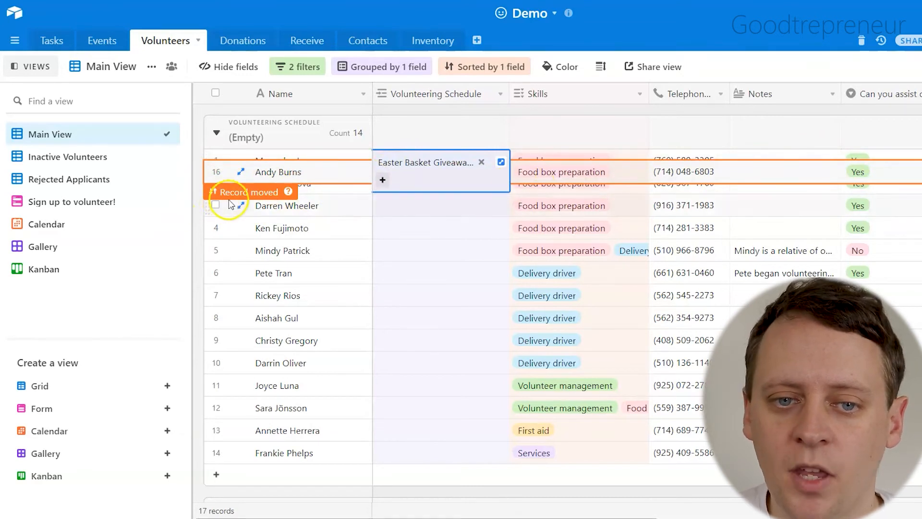
pyautogui.moveTo(222, 192)
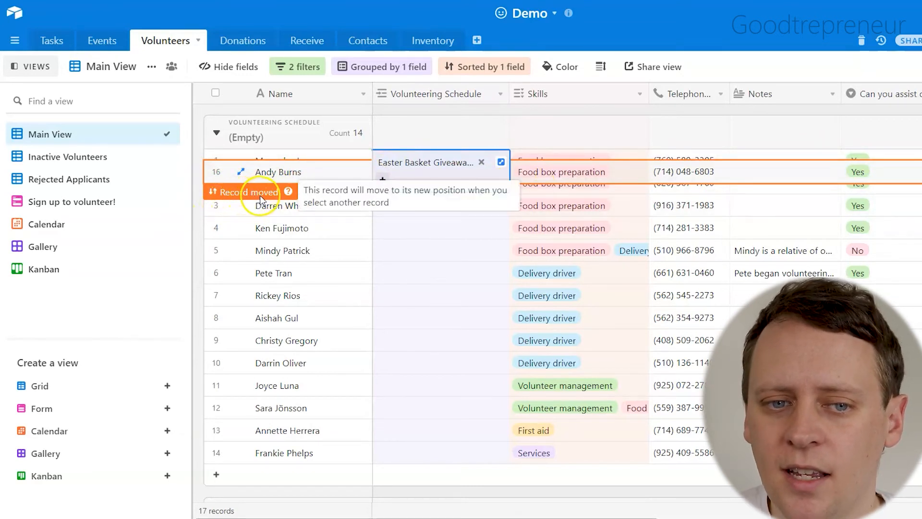
pyautogui.click(448, 224)
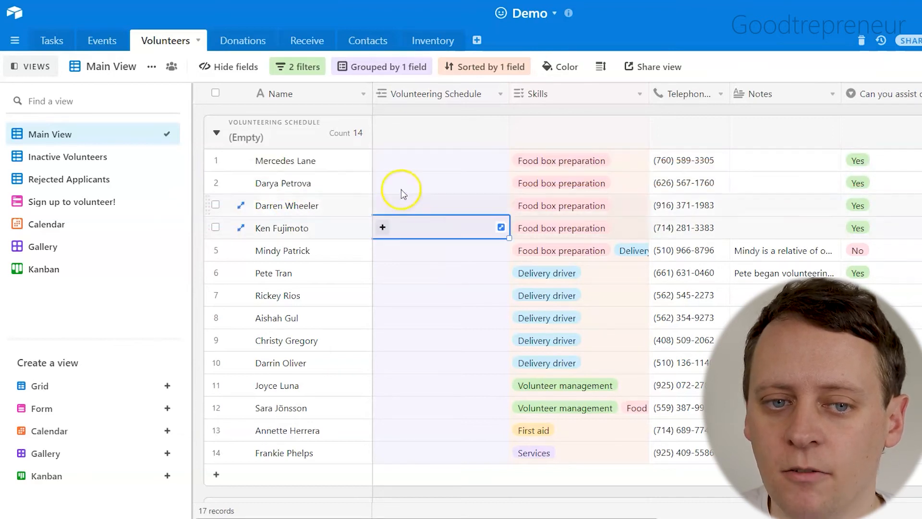
pyautogui.scroll(-5, 404, 187)
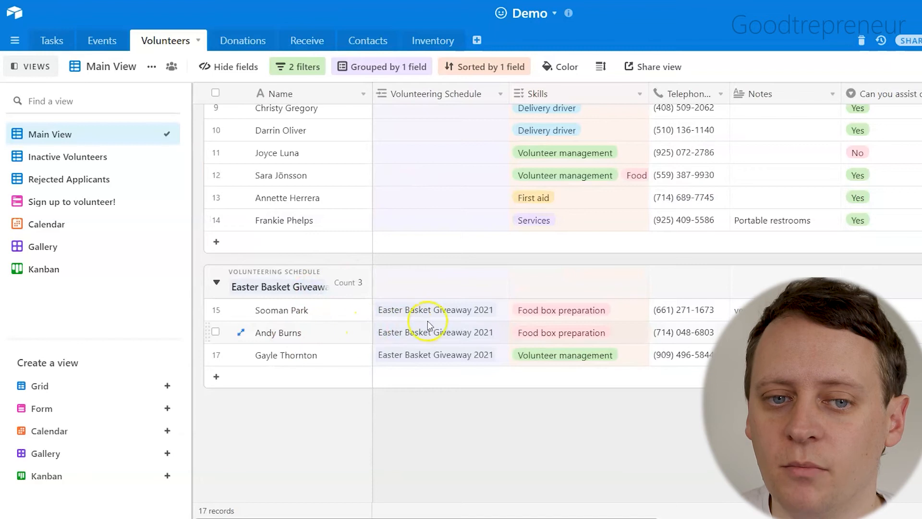
pyautogui.scroll(5, 432, 325)
# - Link the first and third volunteers of the Empty group to Charity Dinner in the Volunteering Schedule field
pyautogui.click(384, 159)
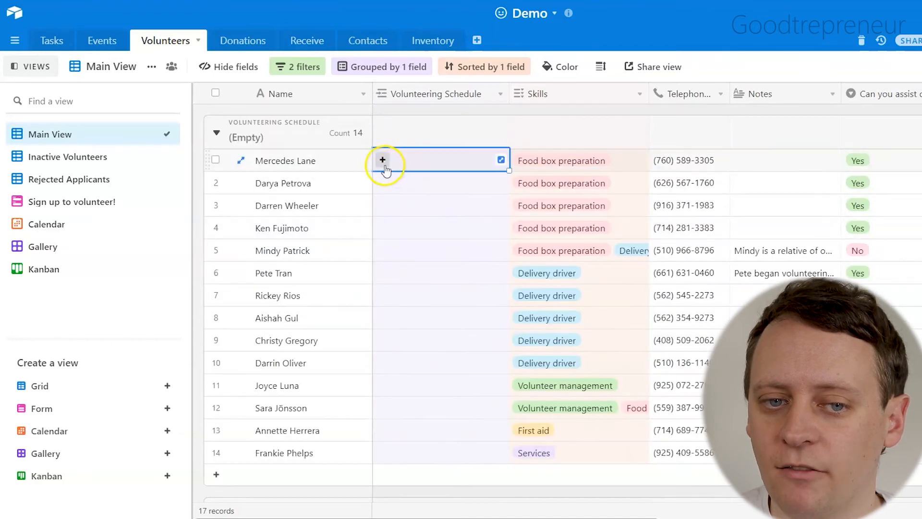
pyautogui.click(380, 160)
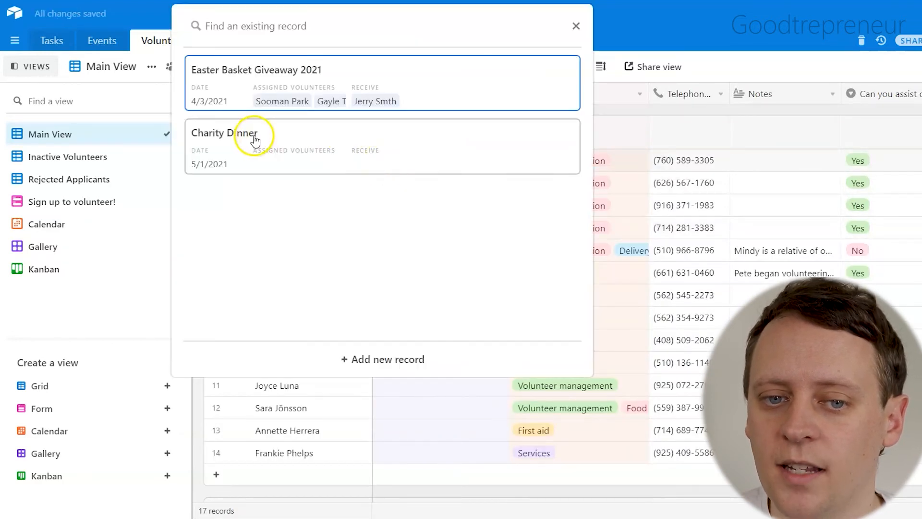
pyautogui.click(254, 139)
pyautogui.click(385, 182)
pyautogui.click(388, 184)
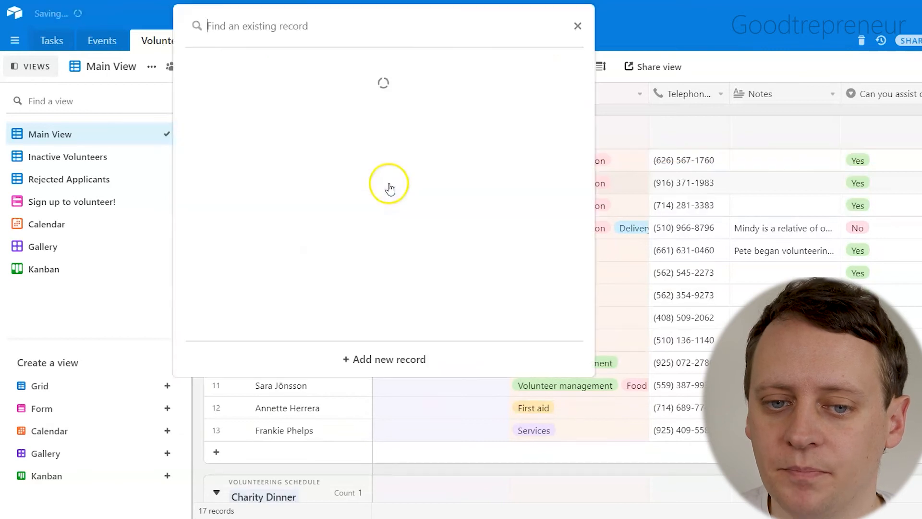
pyautogui.click(278, 156)
# - Link the remaining Empty-group volunteers in rows 3 and 1 to Charity Dinner and review the event groups
pyautogui.click(384, 212)
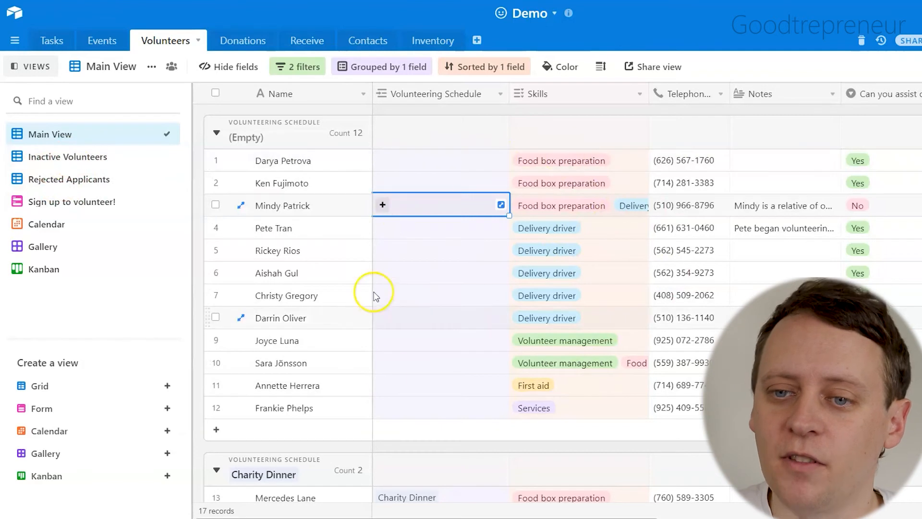
pyautogui.click(382, 205)
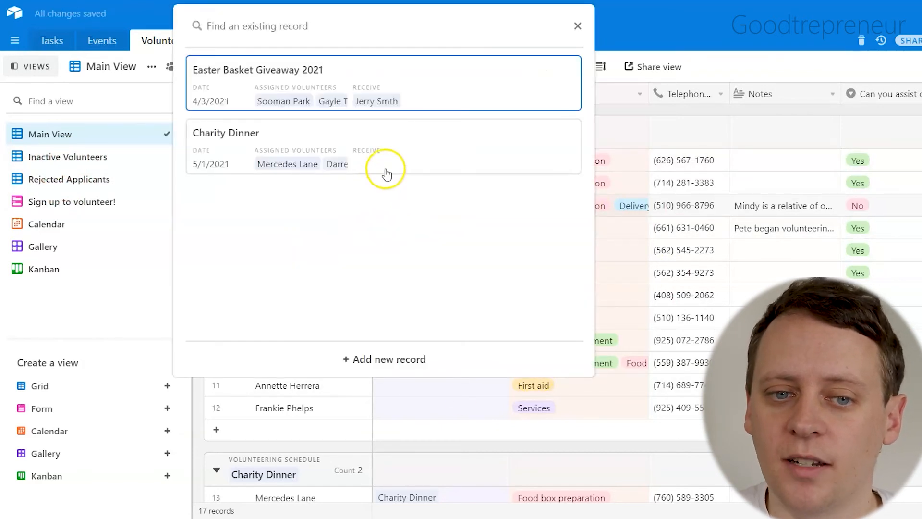
pyautogui.click(419, 152)
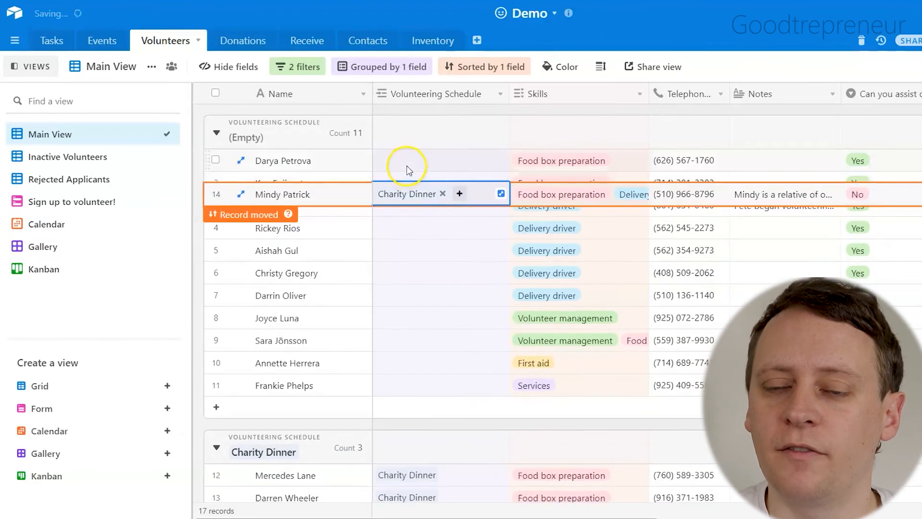
pyautogui.click(407, 166)
pyautogui.click(384, 159)
pyautogui.click(323, 139)
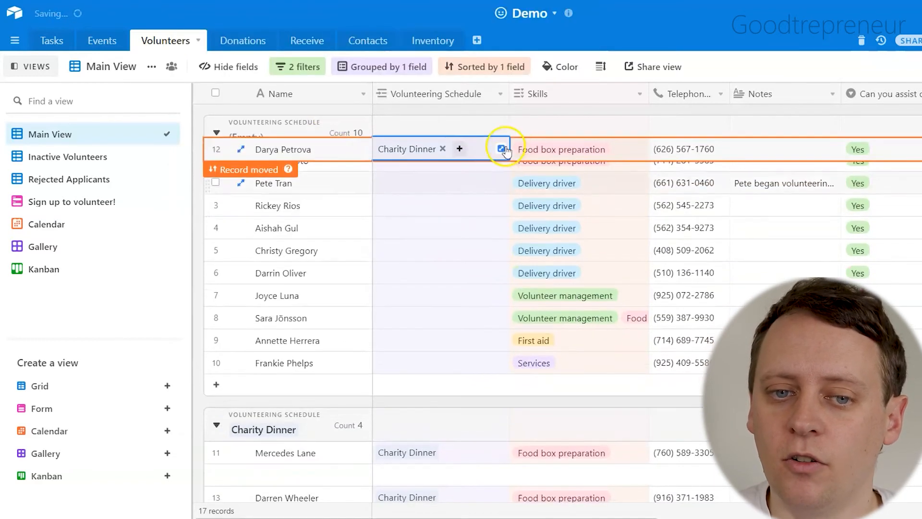
pyautogui.click(546, 189)
pyautogui.scroll(-5, 546, 190)
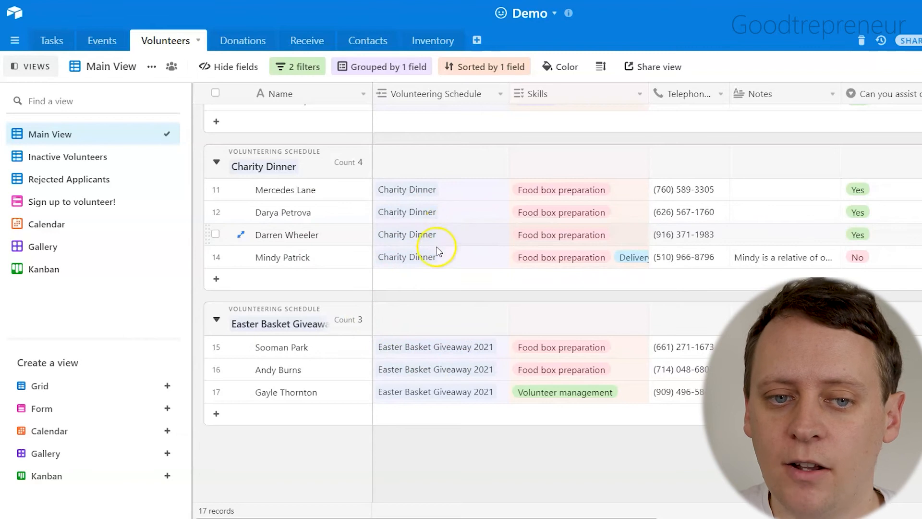
# - Remove the Charity Dinner link from all four volunteers in the Charity Dinner group
pyautogui.click(459, 196)
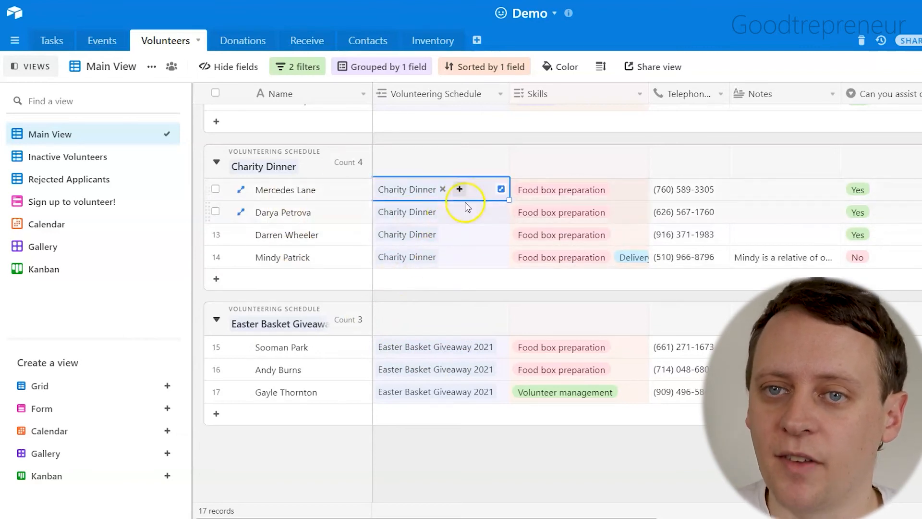
pyautogui.click(443, 189)
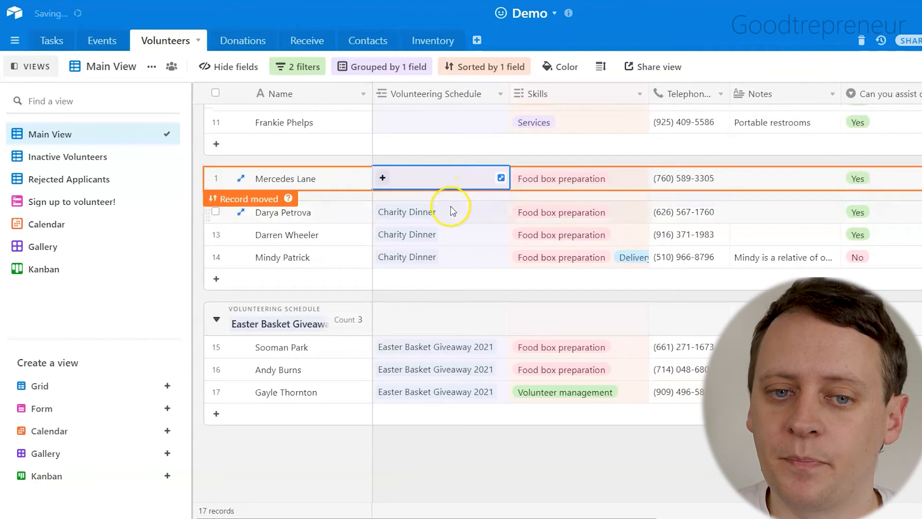
pyautogui.click(443, 212)
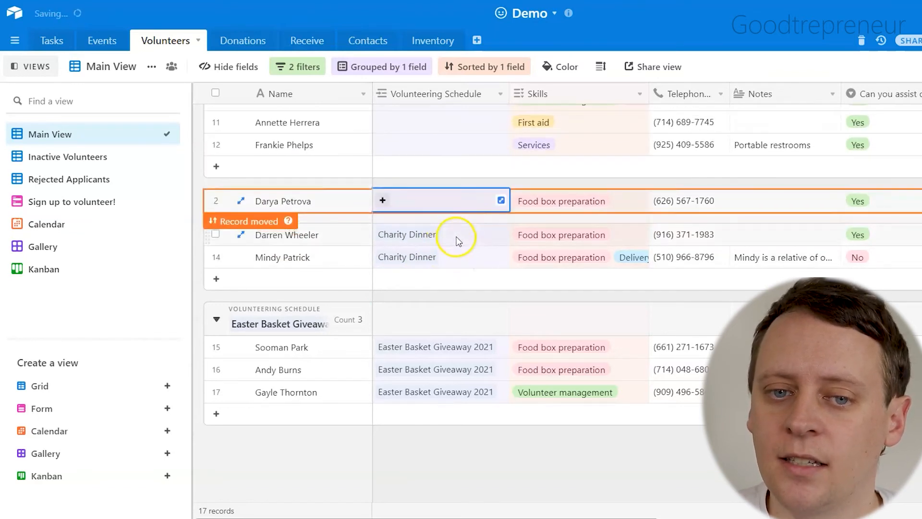
pyautogui.click(443, 233)
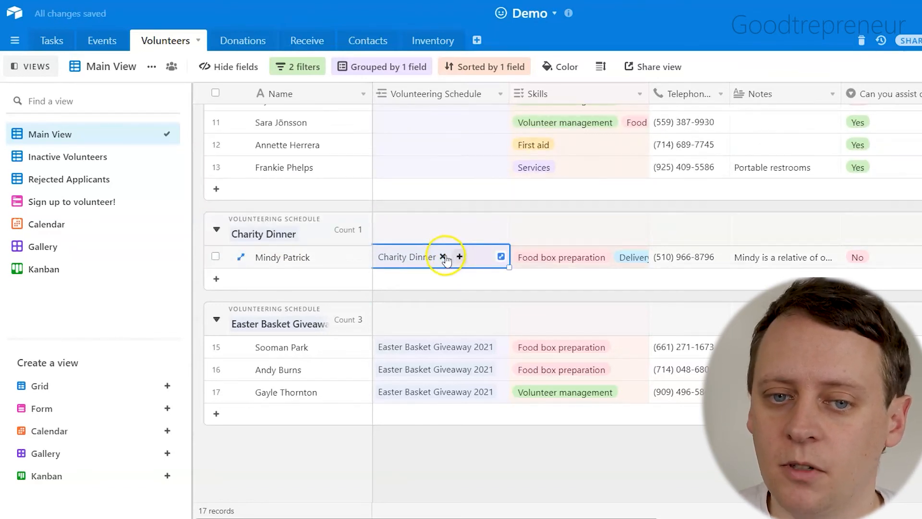
pyautogui.click(443, 257)
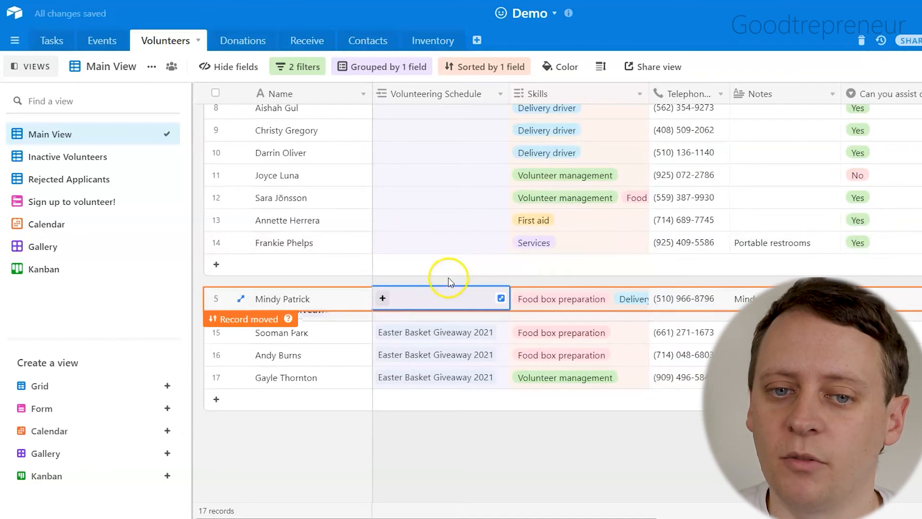
pyautogui.click(448, 277)
pyautogui.scroll(4, 452, 272)
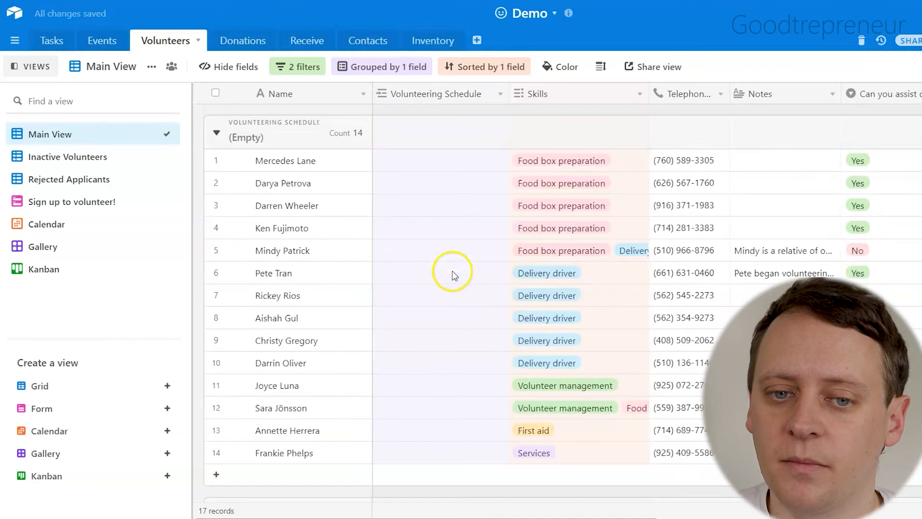
# - Check the assigned volunteers of each event in the Events table, comparing it with the Volunteers table
pyautogui.click(103, 42)
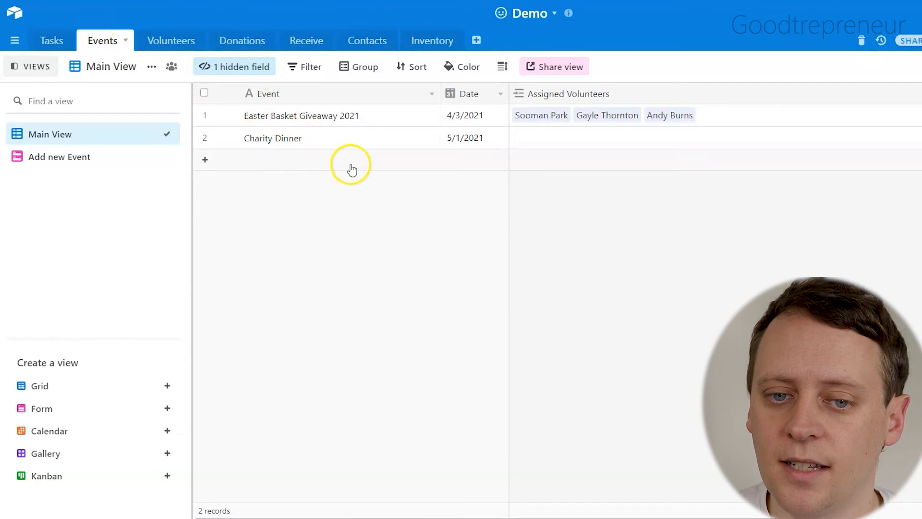
pyautogui.click(163, 41)
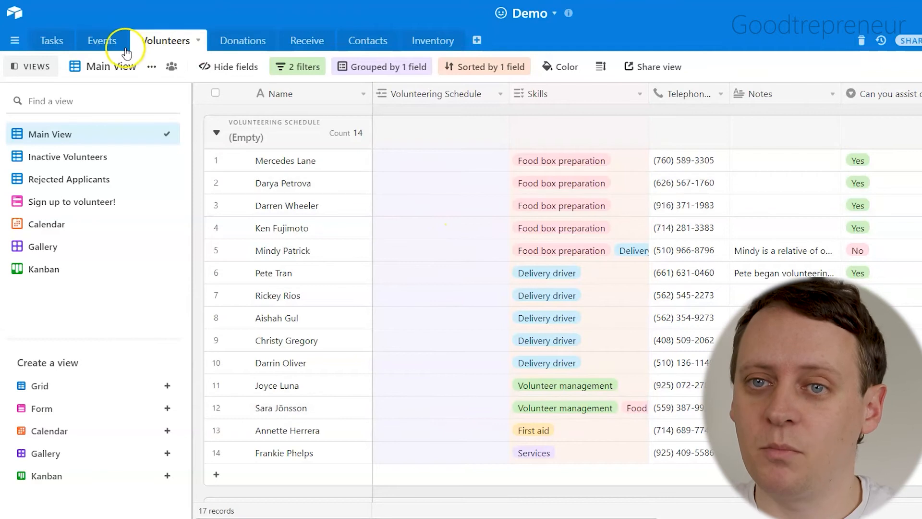
pyautogui.click(110, 40)
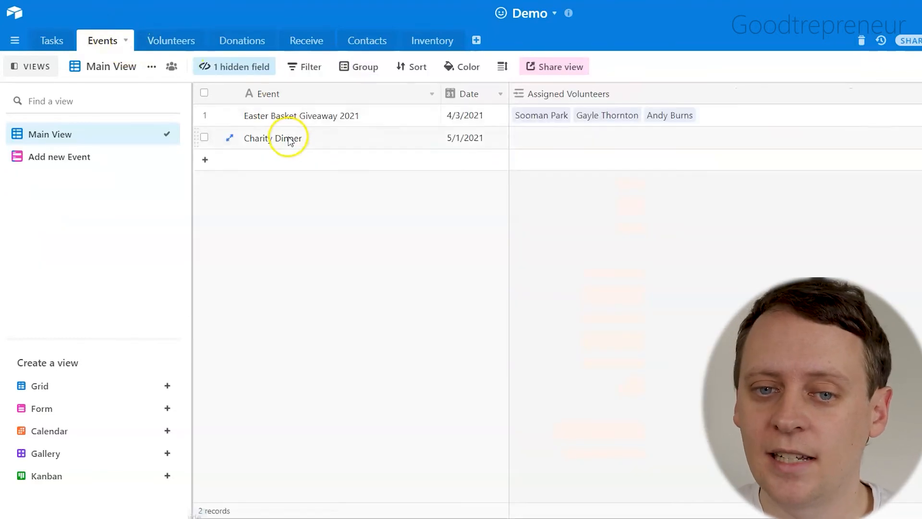
pyautogui.click(163, 37)
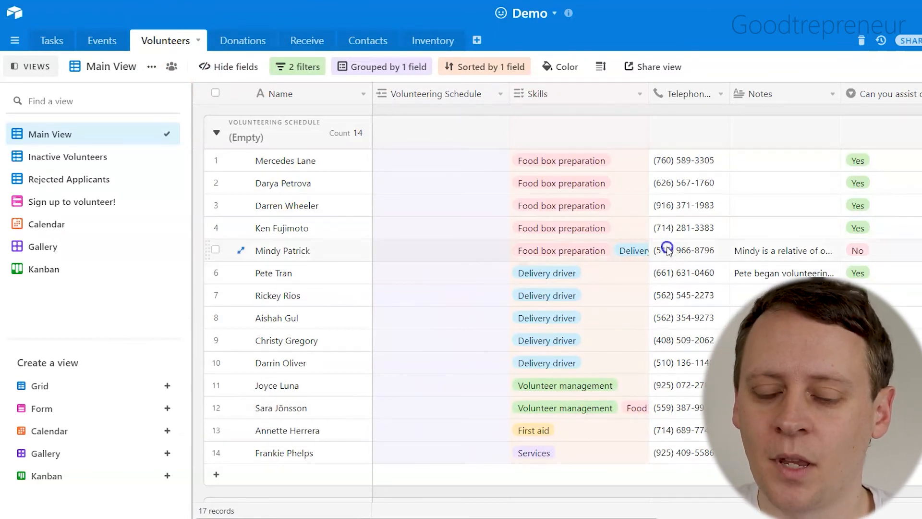
# - Create a single select field after Rejected with two people's first names as options, coloring the second option green
pyautogui.click(768, 160)
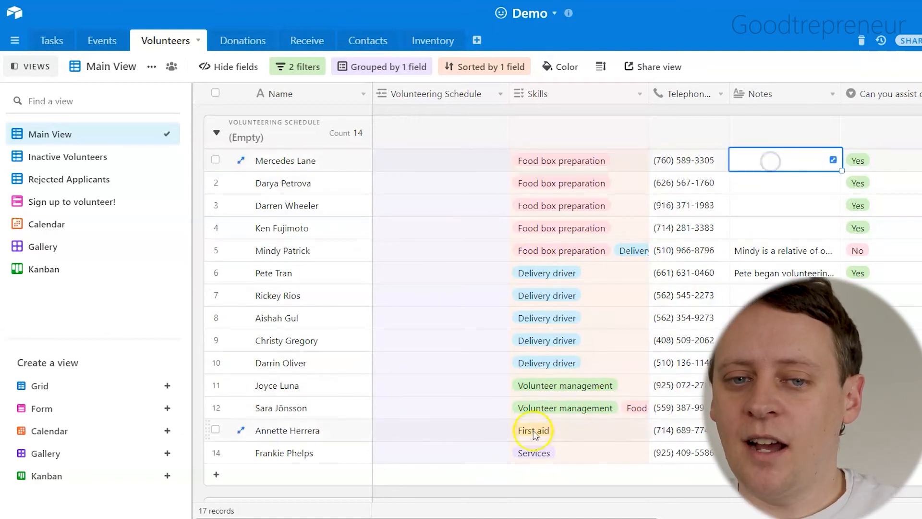
pyautogui.moveTo(316, 505); pyautogui.dragTo(696, 502)
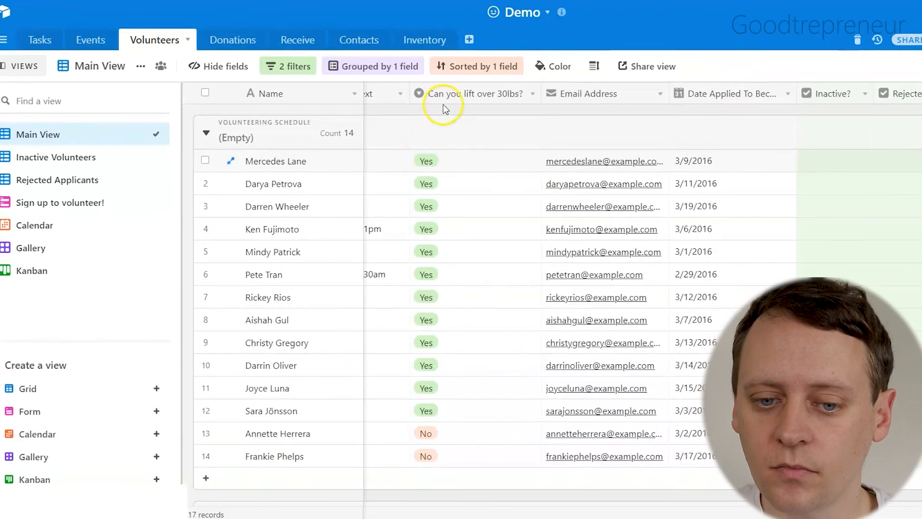
pyautogui.click(907, 96)
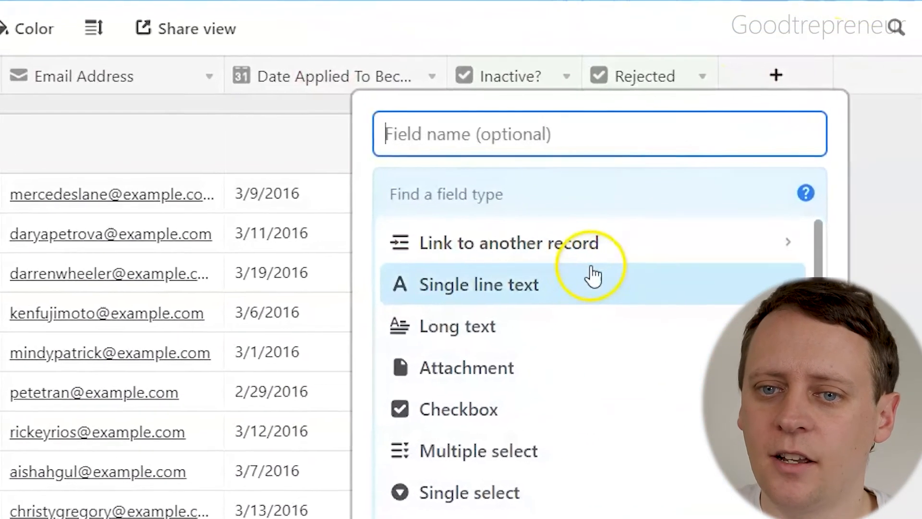
pyautogui.click(487, 499)
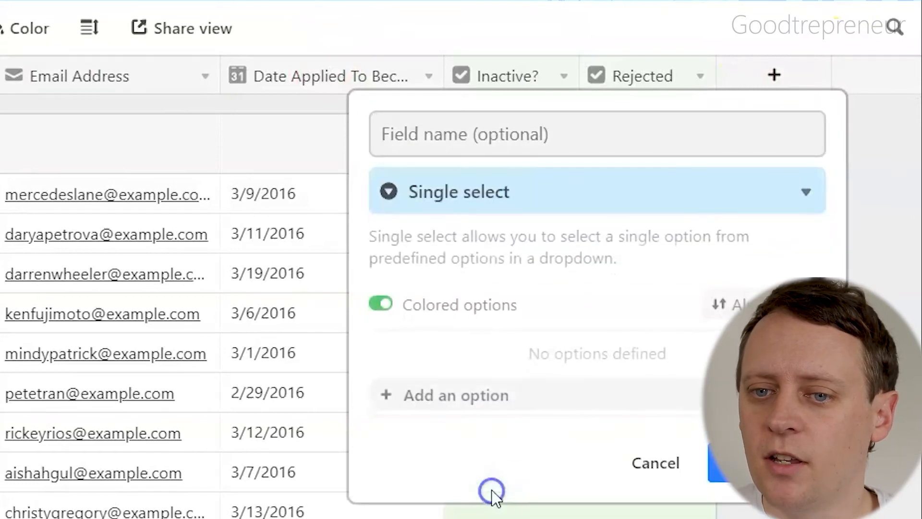
pyautogui.click(484, 398)
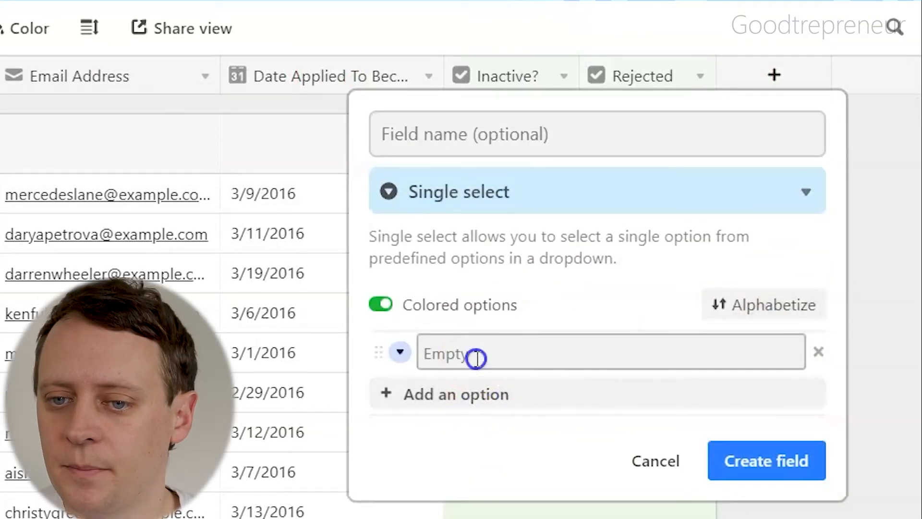
pyautogui.click(583, 387)
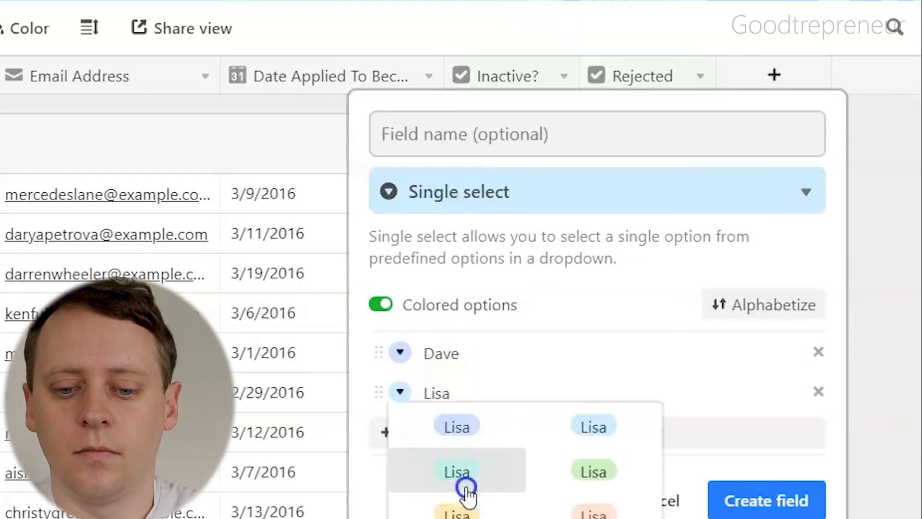
pyautogui.click(570, 487)
pyautogui.click(747, 499)
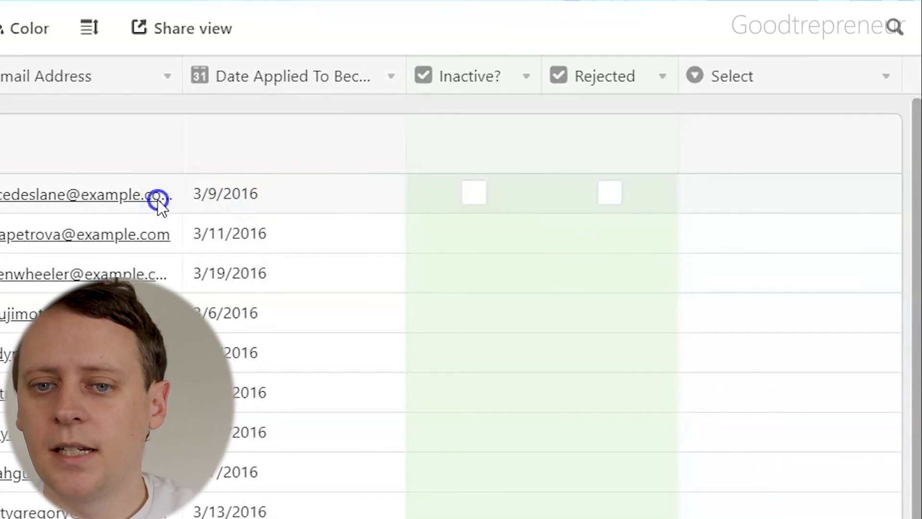
# - Assign the green option of the Select field to the first seven volunteers in the Empty group
pyautogui.click(760, 202)
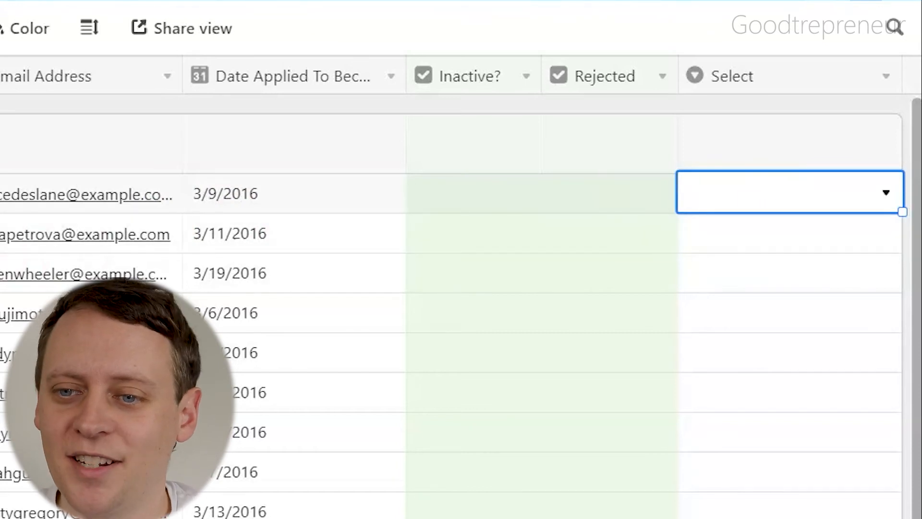
pyautogui.click(801, 183)
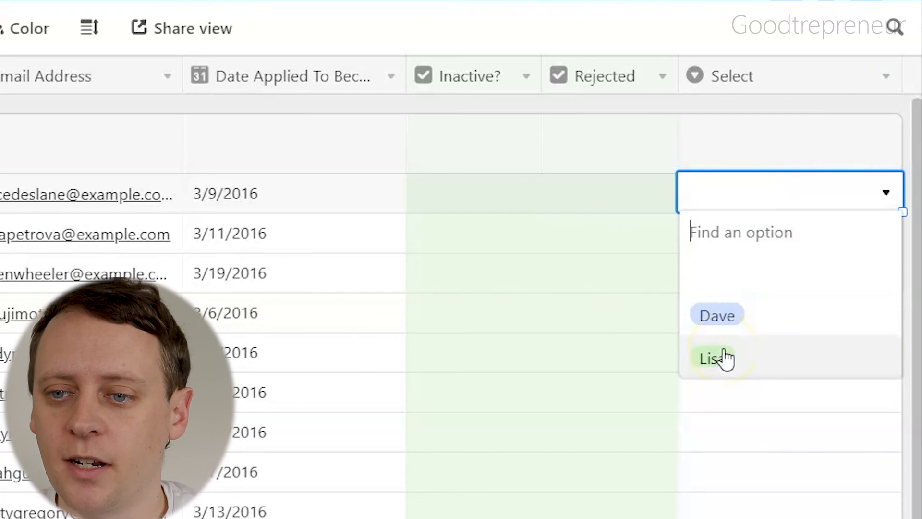
pyautogui.click(739, 365)
pyautogui.click(763, 248)
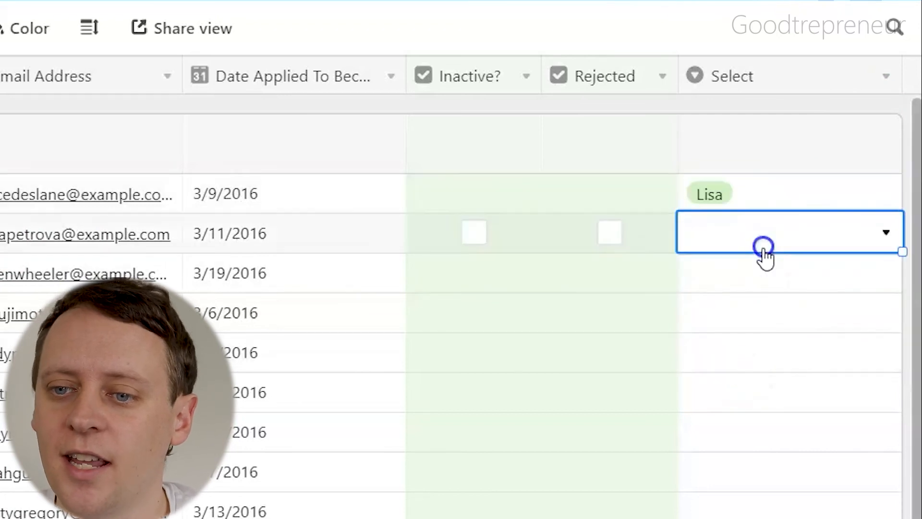
pyautogui.click(744, 198)
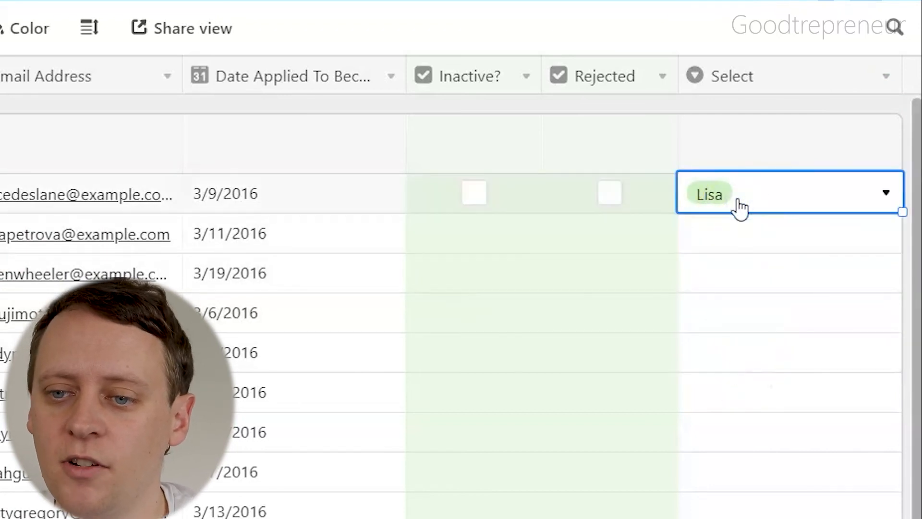
pyautogui.moveTo(742, 250); pyautogui.dragTo(767, 430)
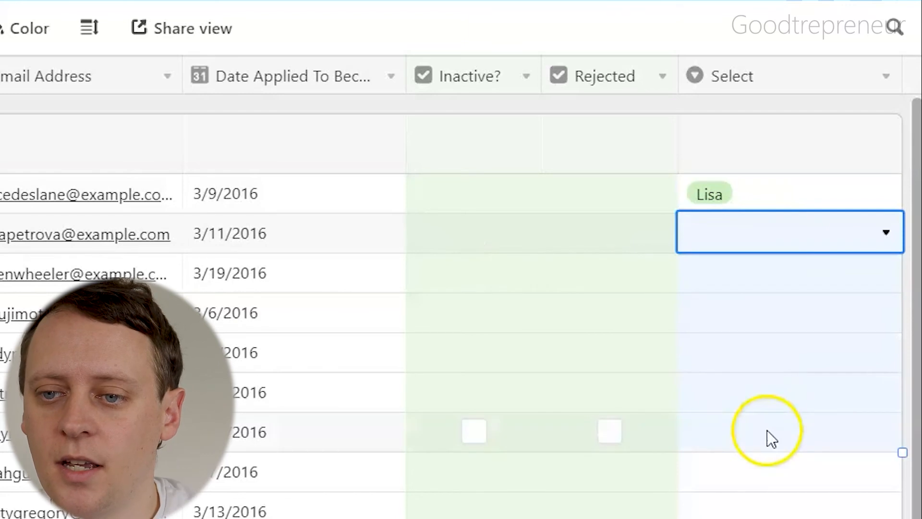
pyautogui.write('Lisa Lisa Lisa Lisa Lisa Lisa')
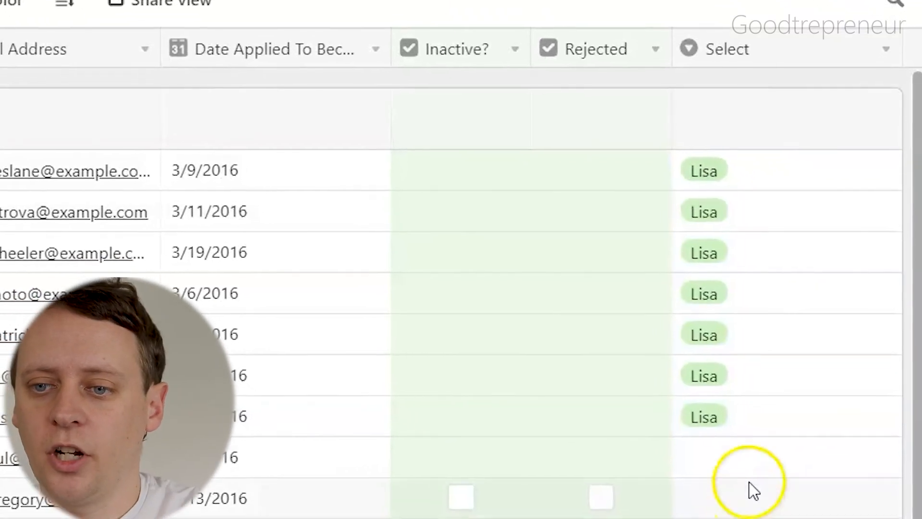
# - Assign the blue option of the Select field to the remaining volunteers in the Empty group, from row 8 down
pyautogui.click(761, 472)
pyautogui.click(766, 472)
pyautogui.click(723, 504)
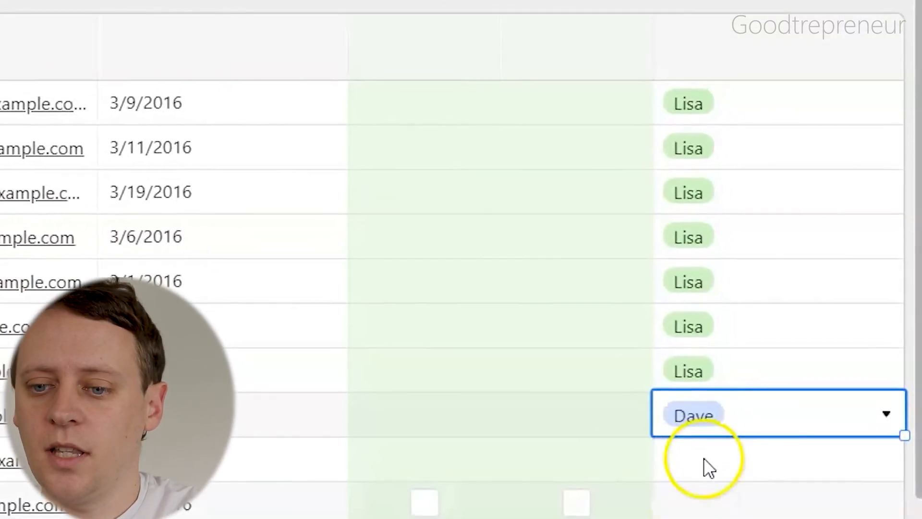
pyautogui.moveTo(727, 456); pyautogui.dragTo(730, 518)
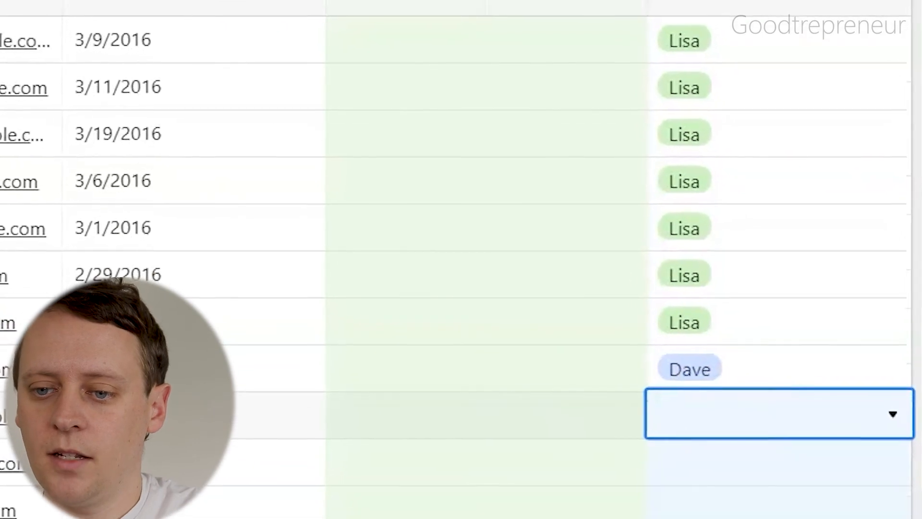
pyautogui.write('Dave')
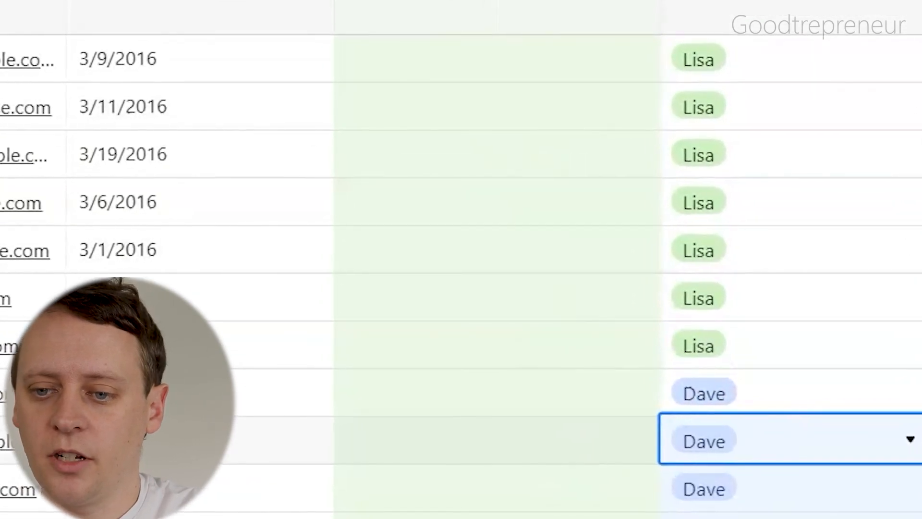
pyautogui.press('Escape')
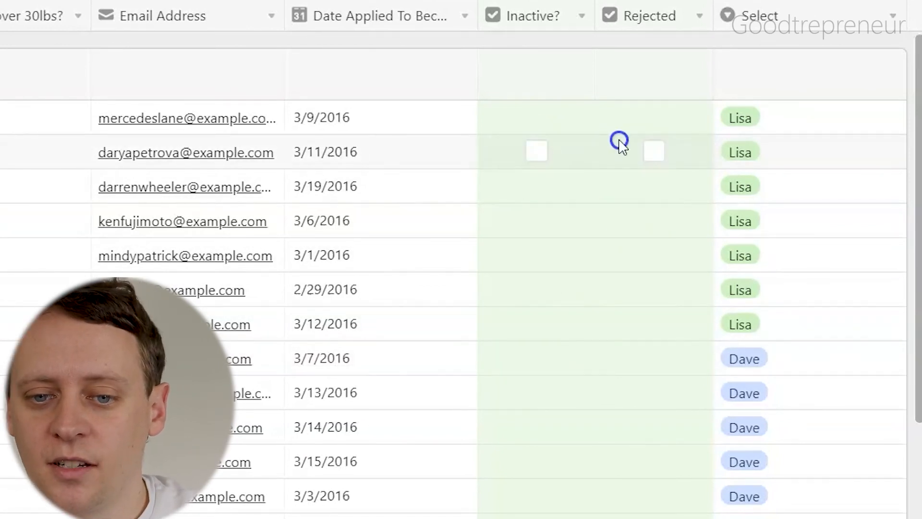
# - Insert a checkbox field named Passed 1st stage interview directly before the Select field
pyautogui.rightClick(822, 25)
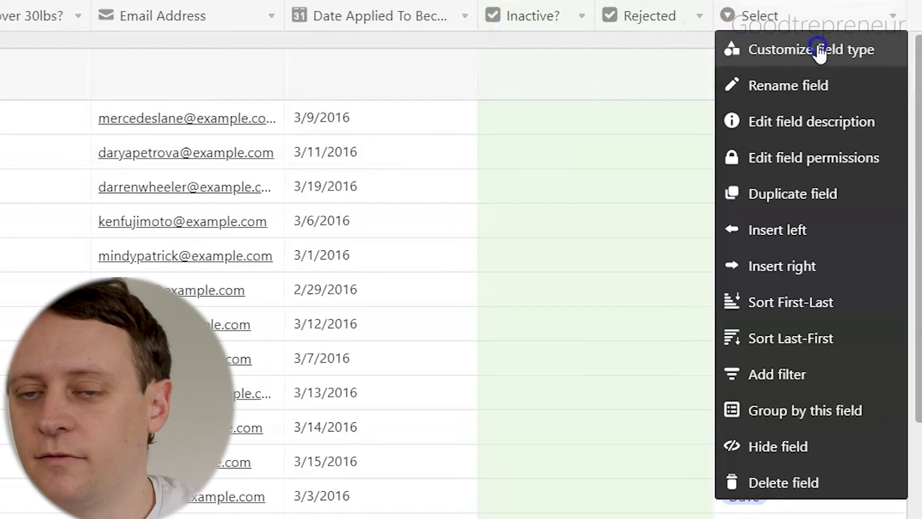
pyautogui.click(781, 236)
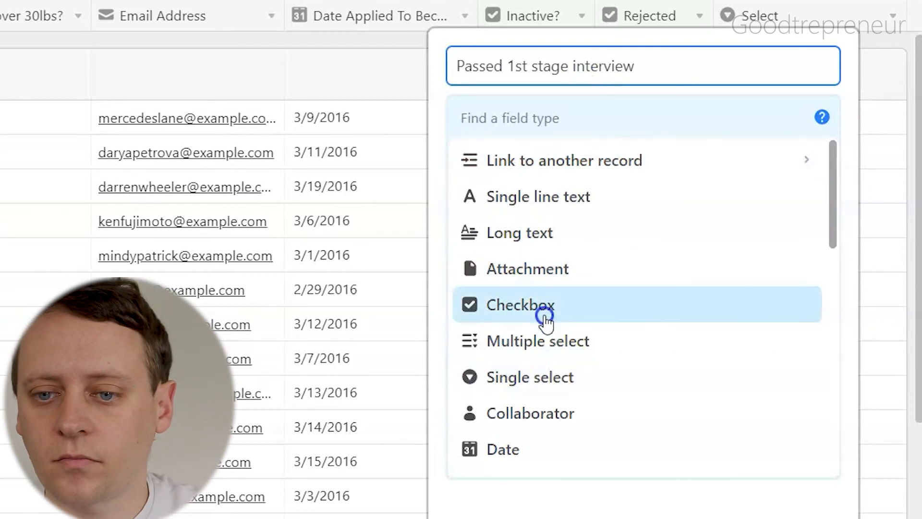
pyautogui.click(548, 313)
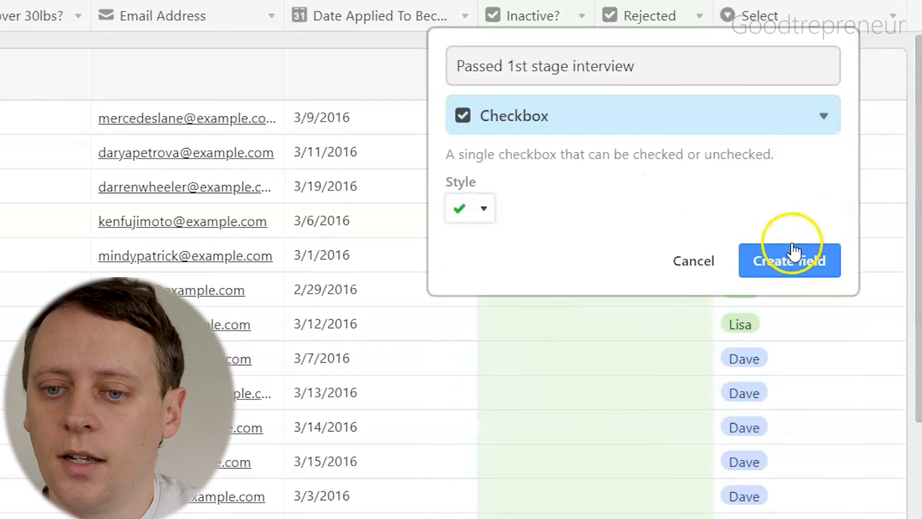
pyautogui.click(790, 254)
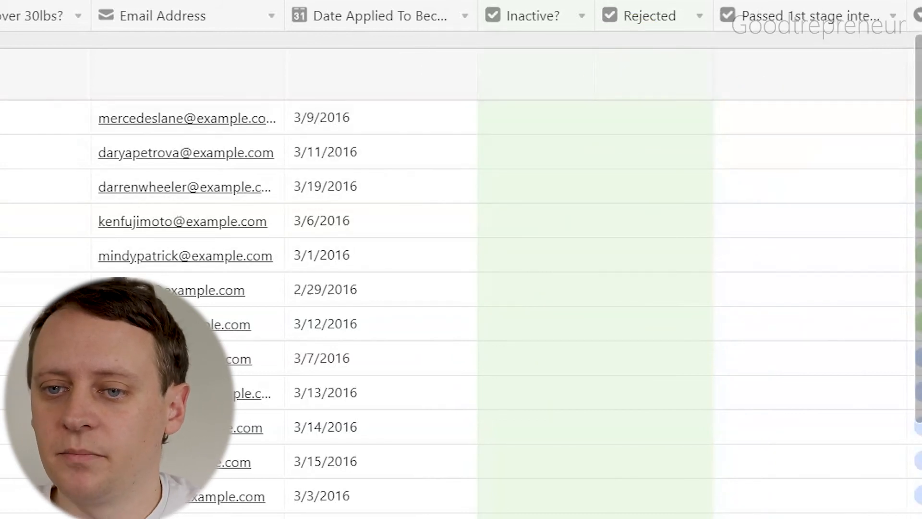
# - Tick Passed 1st stage interview for the first two volunteers and clear both ticks again
pyautogui.hscroll(4, 528, 288)
pyautogui.click(644, 119)
pyautogui.click(643, 152)
pyautogui.click(643, 205)
pyautogui.click(642, 224)
pyautogui.click(644, 154)
pyautogui.click(641, 118)
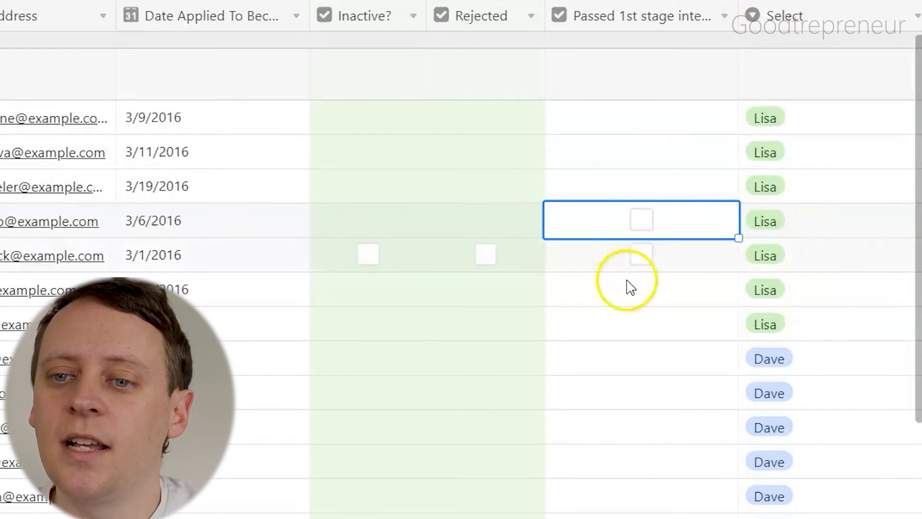
# - Tick Passed 1st stage interview for the volunteers in rows 2, 5, 10 and 11, and mark the row 3 volunteer as Rejected
pyautogui.click(640, 151)
pyautogui.click(650, 264)
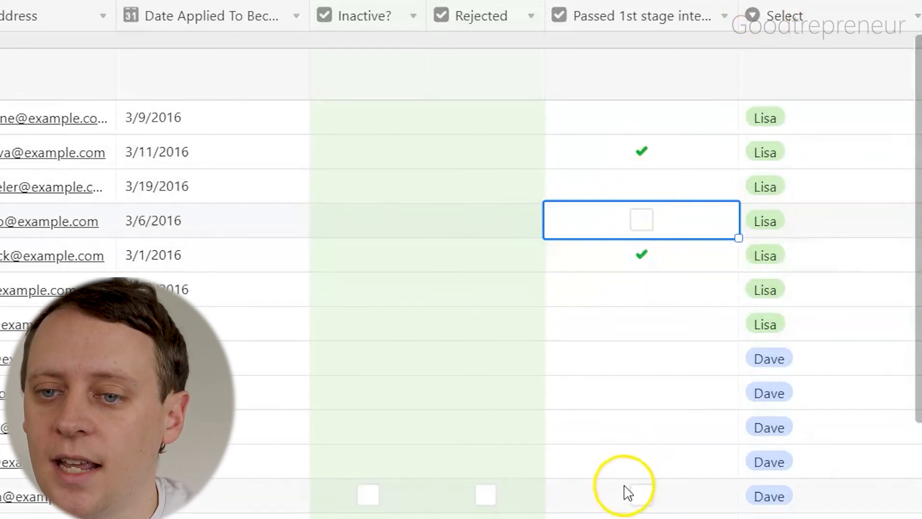
pyautogui.click(644, 428)
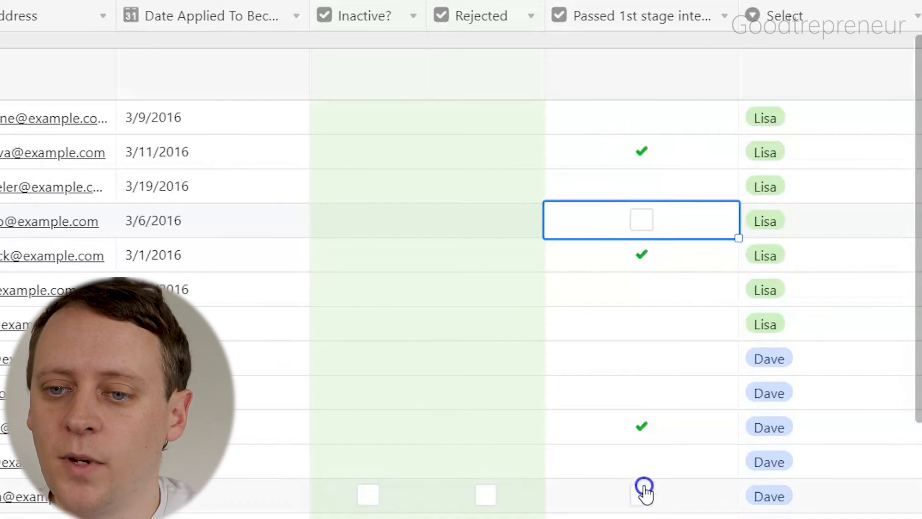
pyautogui.click(642, 462)
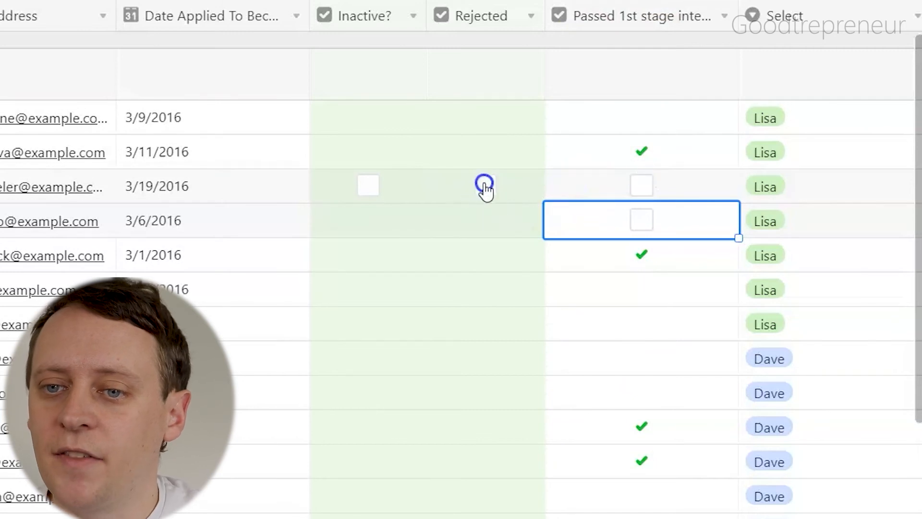
pyautogui.click(484, 184)
pyautogui.press('Escape')
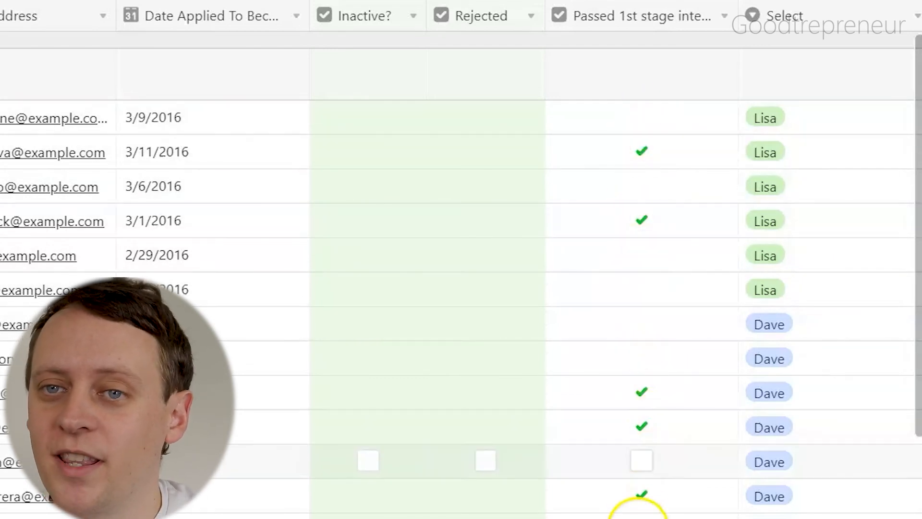
# - Review the volunteers' interview ticks and Select options alongside their contact and availability fields
pyautogui.hscroll(4, 460, 259)
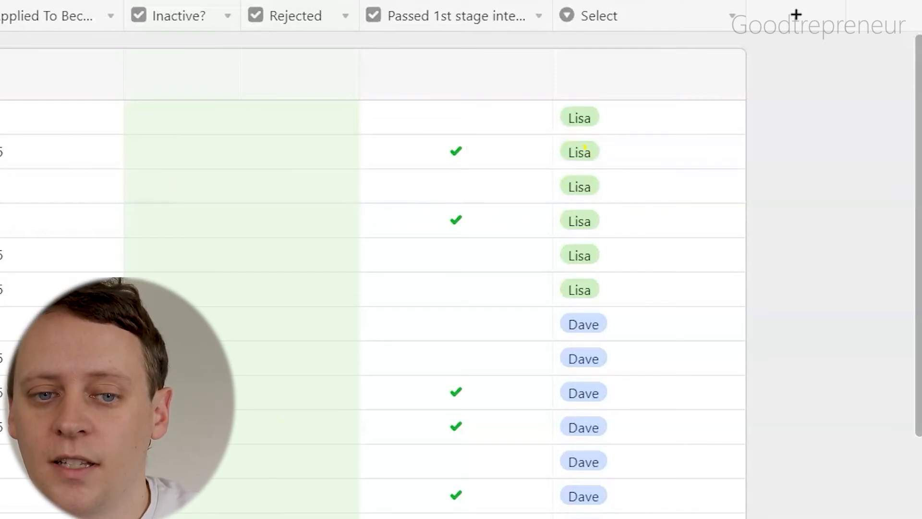
pyautogui.hscroll(-1, 513, 162)
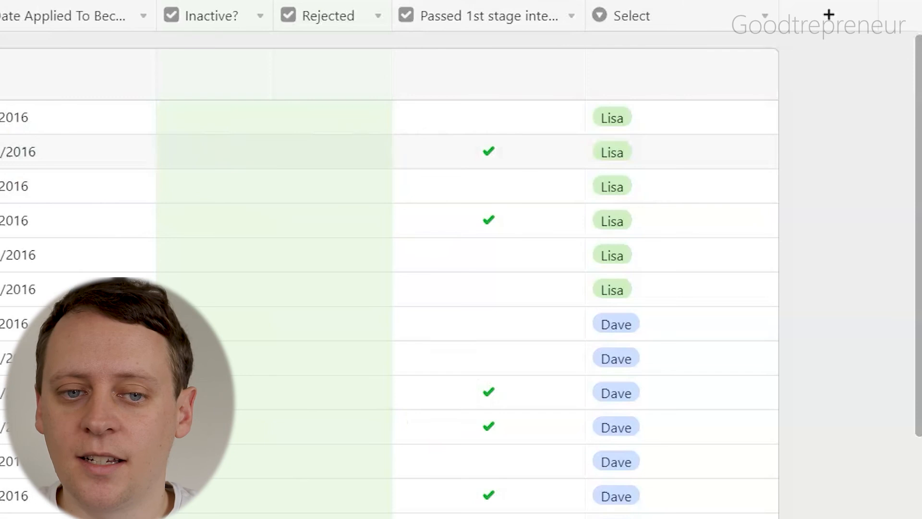
pyautogui.hscroll(-1, 461, 259)
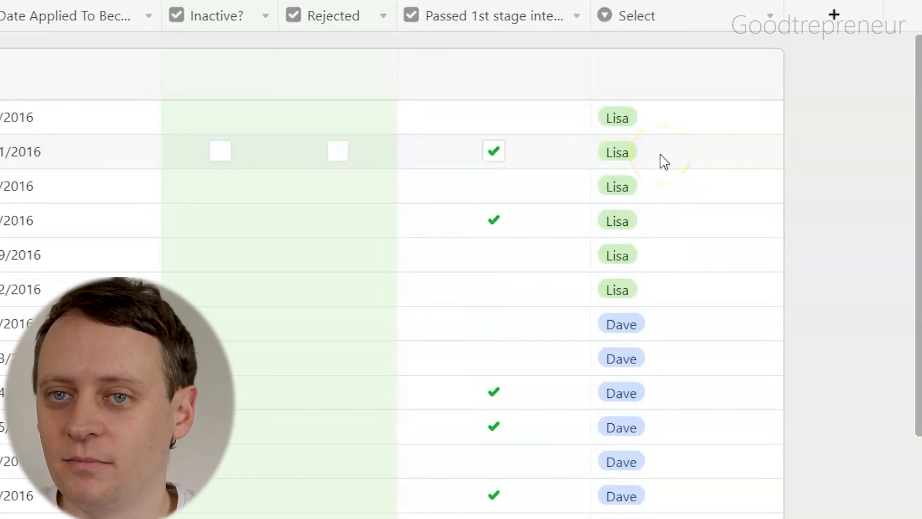
pyautogui.hscroll(-15, 461, 259)
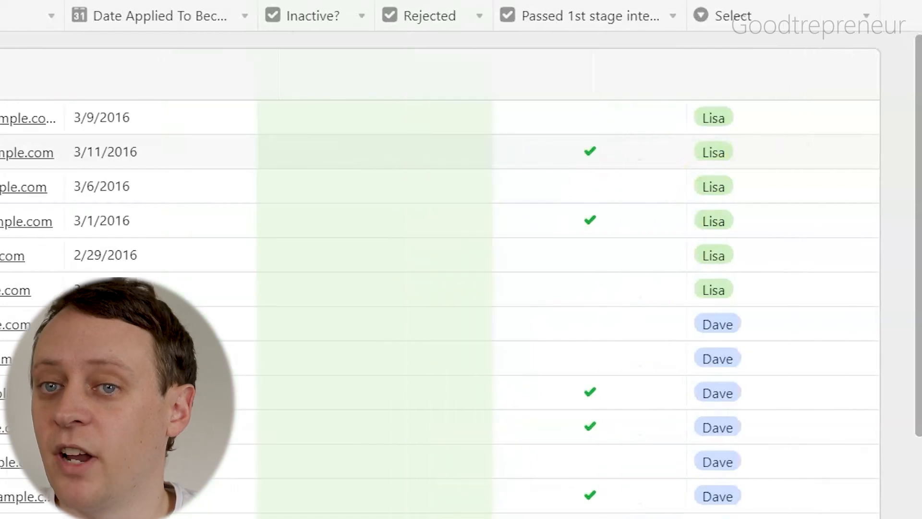
pyautogui.hscroll(-2, 132, 241)
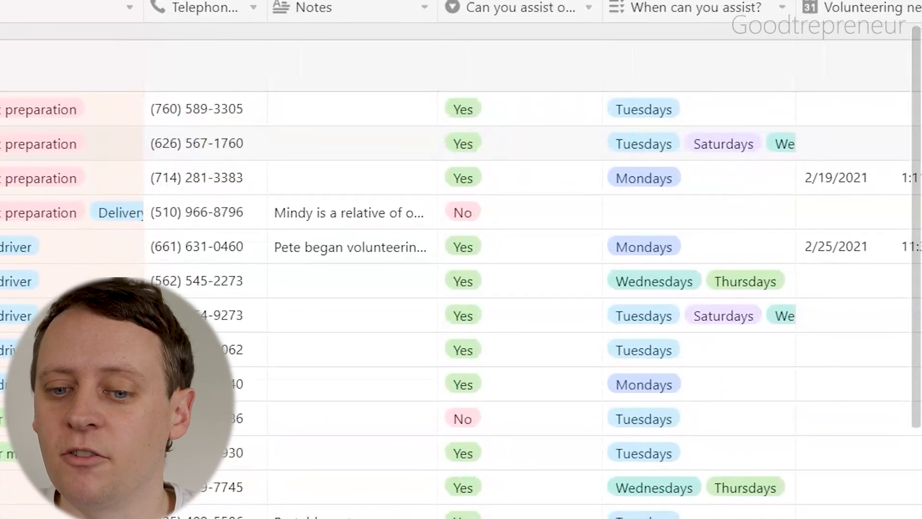
pyautogui.hscroll(15, 461, 288)
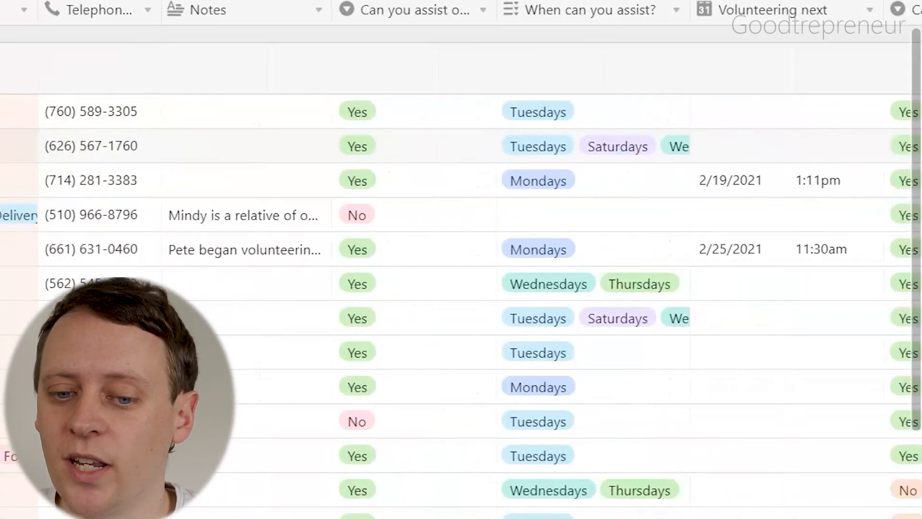
pyautogui.hscroll(15, 845, 283)
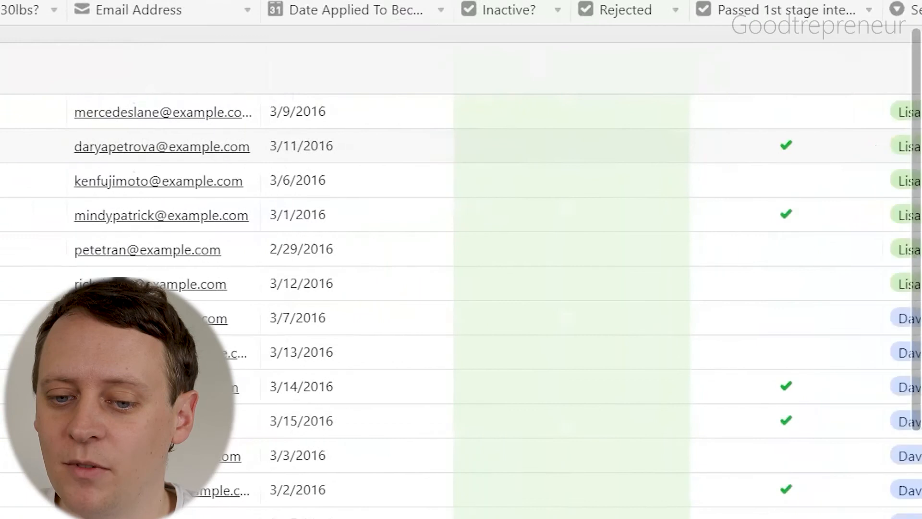
# - Add a checkbox field named Approved after the Select field
pyautogui.click(793, 10)
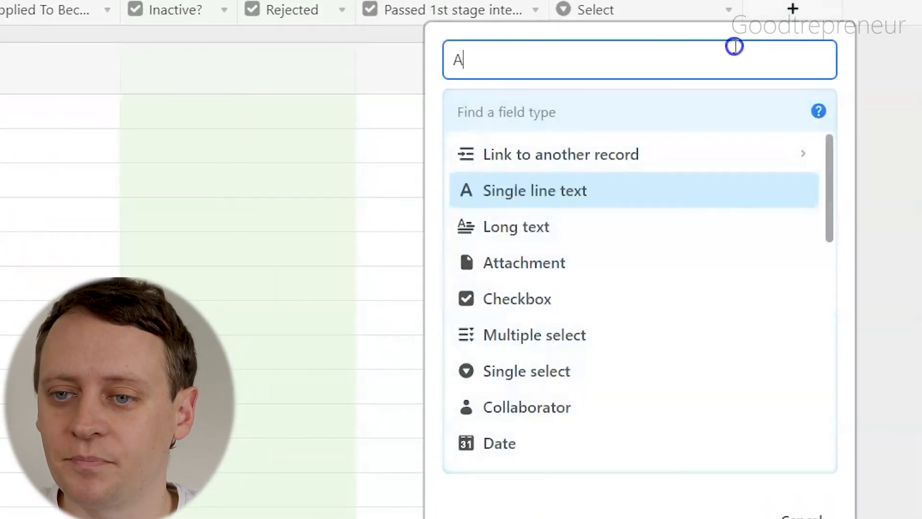
pyautogui.click(582, 312)
pyautogui.click(811, 261)
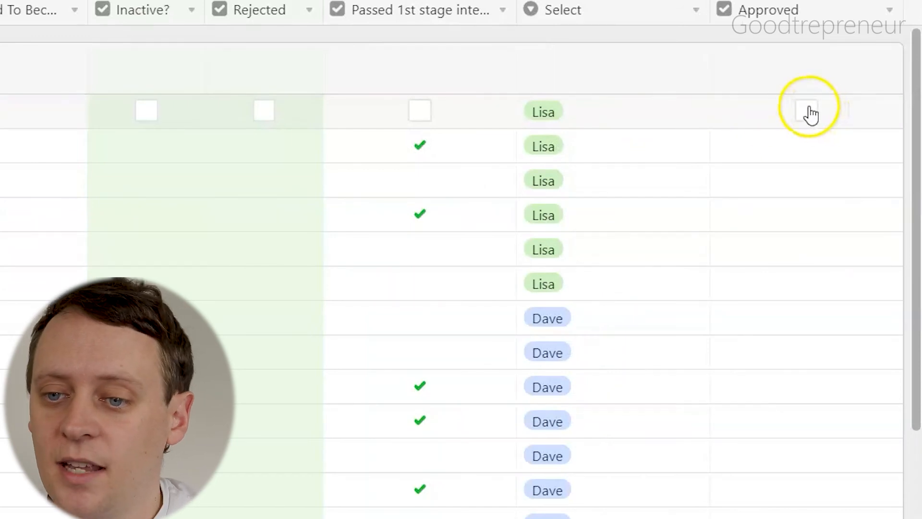
# - Tick Approved for the row 2 volunteer and narrow the Select column
pyautogui.click(806, 147)
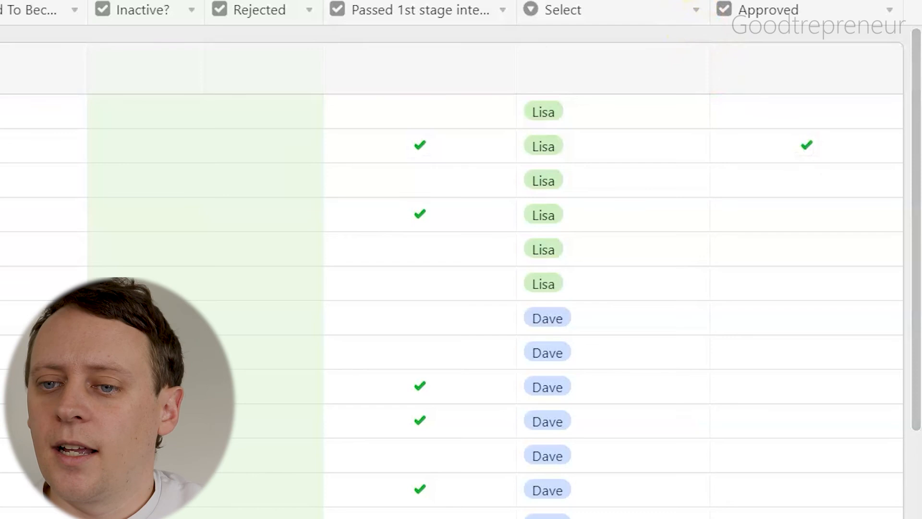
pyautogui.moveTo(706, 12); pyautogui.dragTo(622, 12)
pyautogui.click(848, 140)
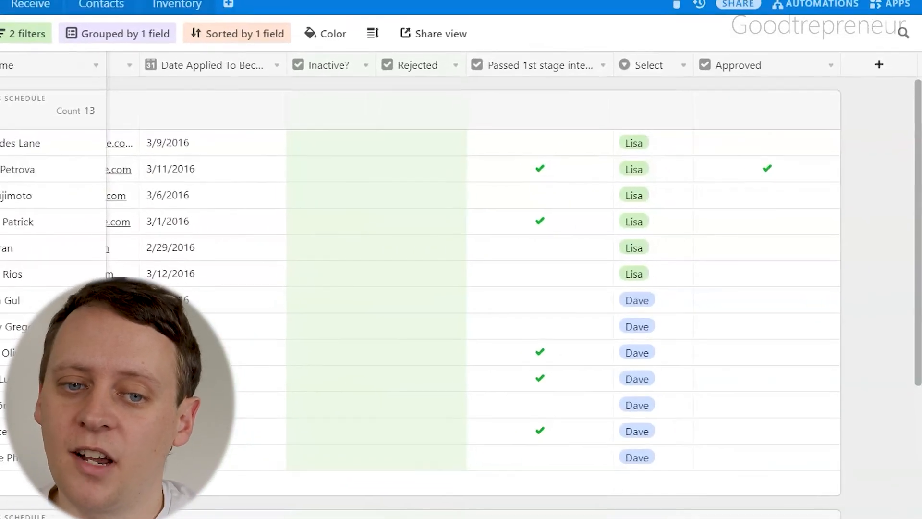
# - Set Volunteering next for the row 2 volunteer to 3/17/2021 at 11:00am
pyautogui.moveTo(566, 516); pyautogui.dragTo(266, 516)
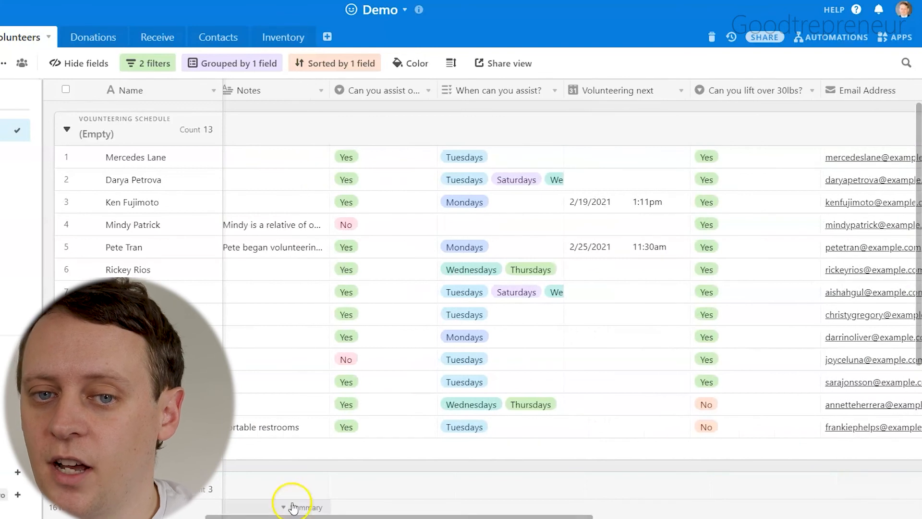
pyautogui.click(611, 186)
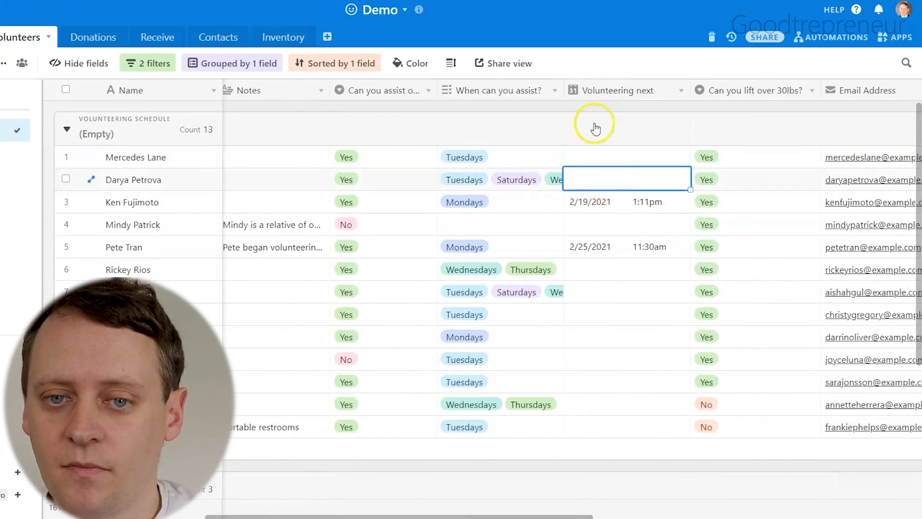
pyautogui.click(604, 178)
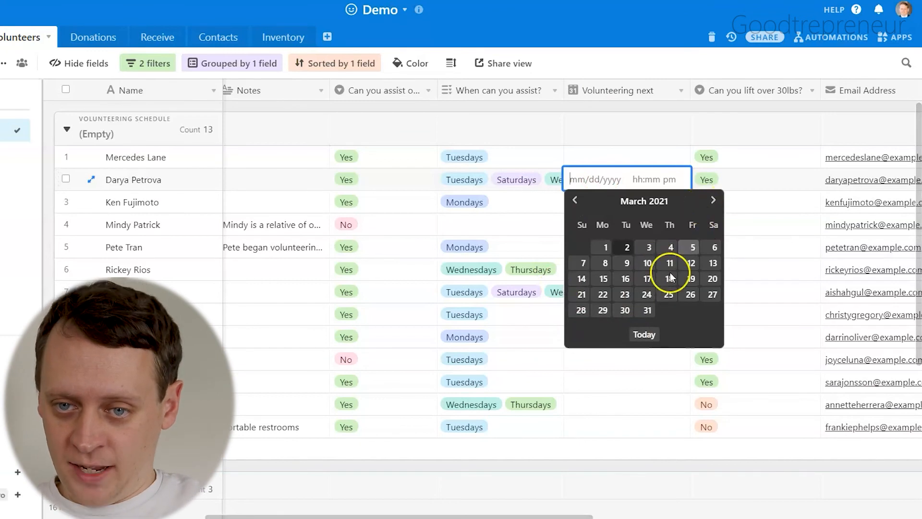
pyautogui.click(653, 280)
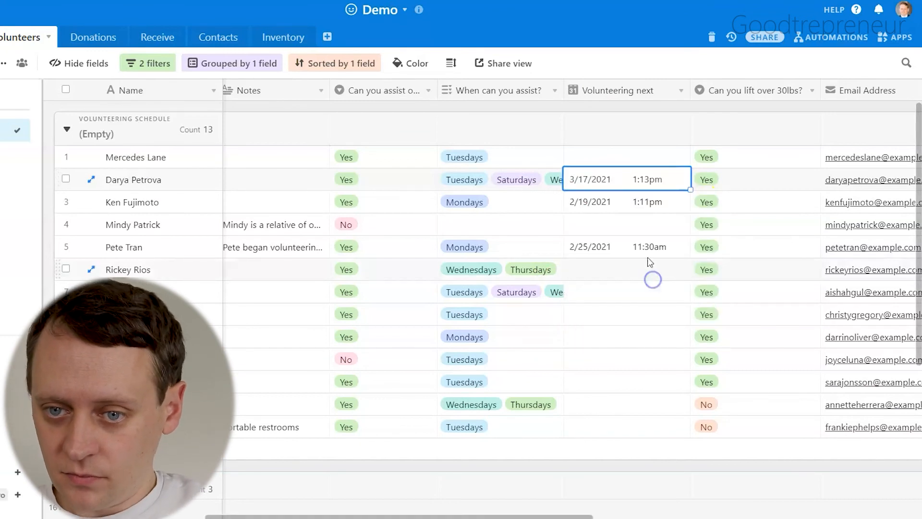
pyautogui.click(636, 180)
pyautogui.scroll(-9, 648, 295)
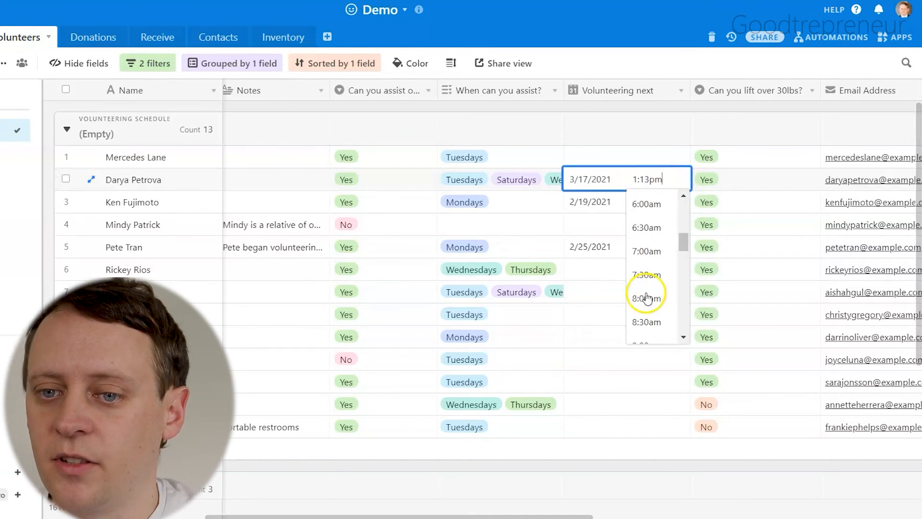
pyautogui.click(647, 303)
pyautogui.click(644, 105)
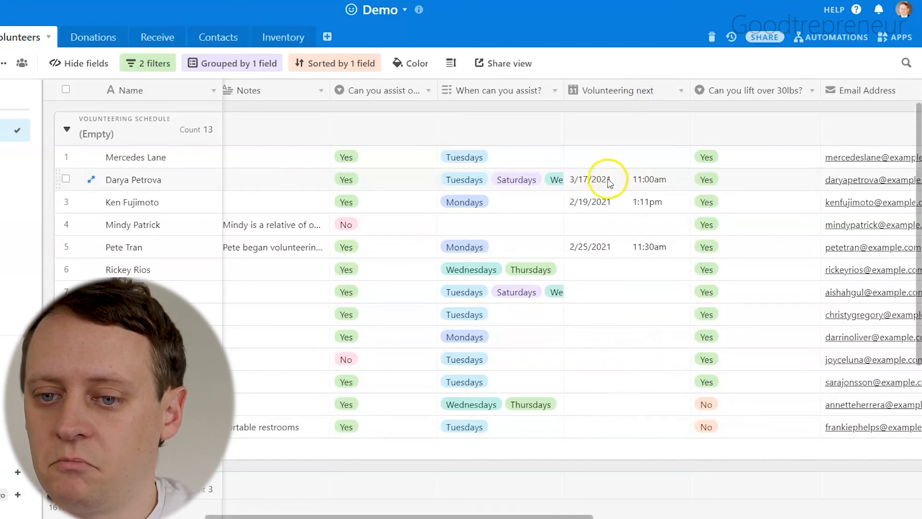
# - Check the volunteer calendar for March 2021 and inspect the details of the entry on the 17th
pyautogui.click(19, 219)
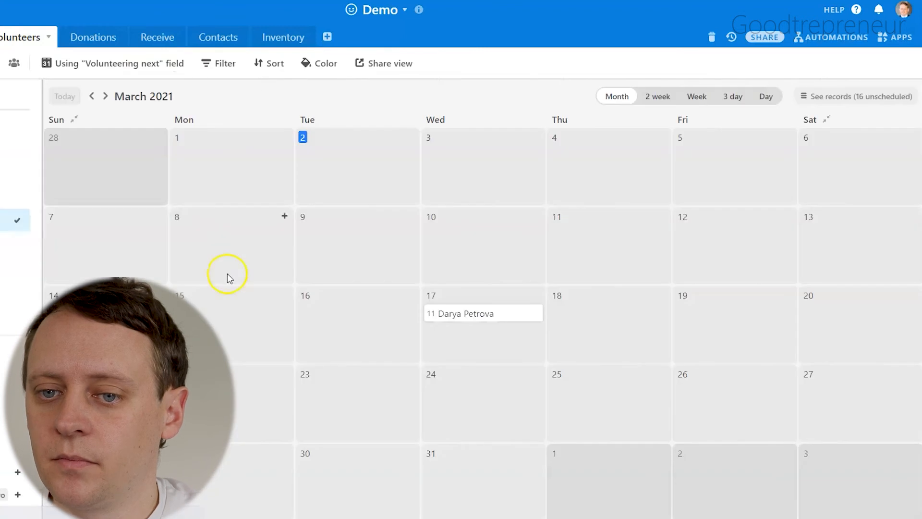
pyautogui.click(493, 322)
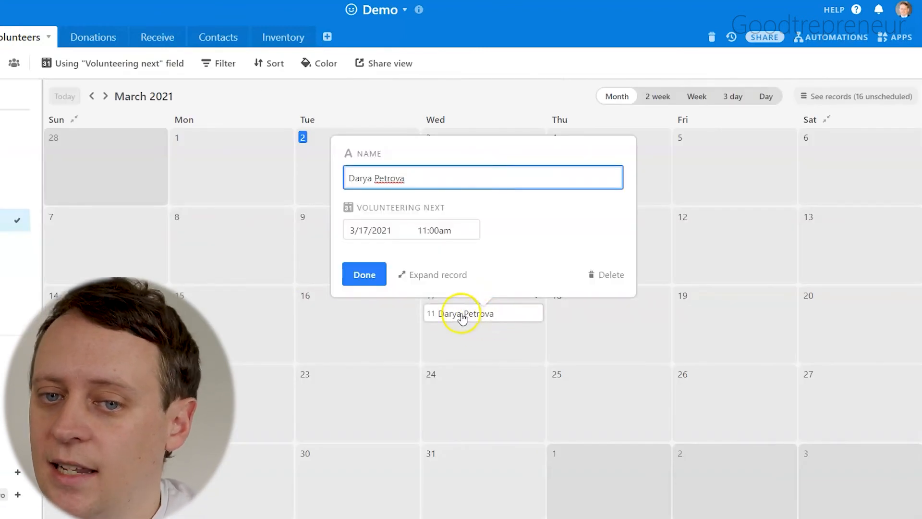
pyautogui.click(479, 56)
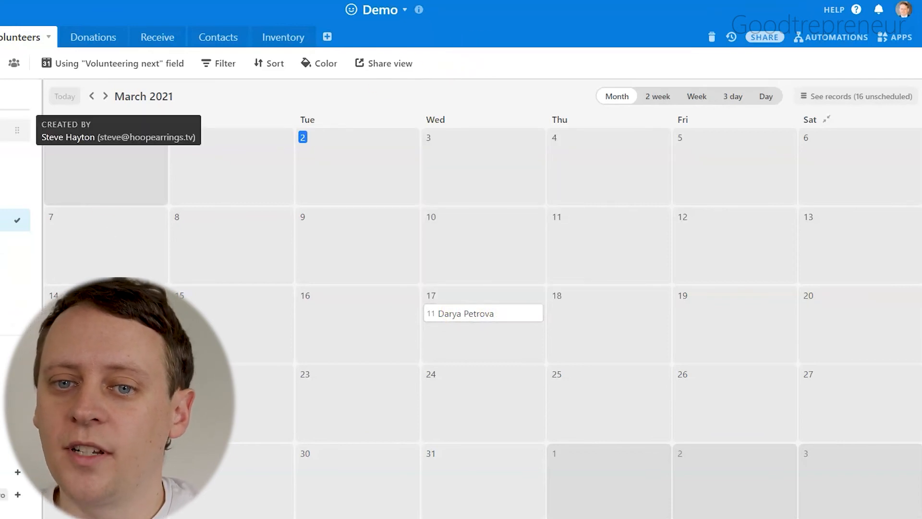
# - Return to the volunteers' Main View and review its fields from Volunteering Schedule through to Approved
pyautogui.click(19, 130)
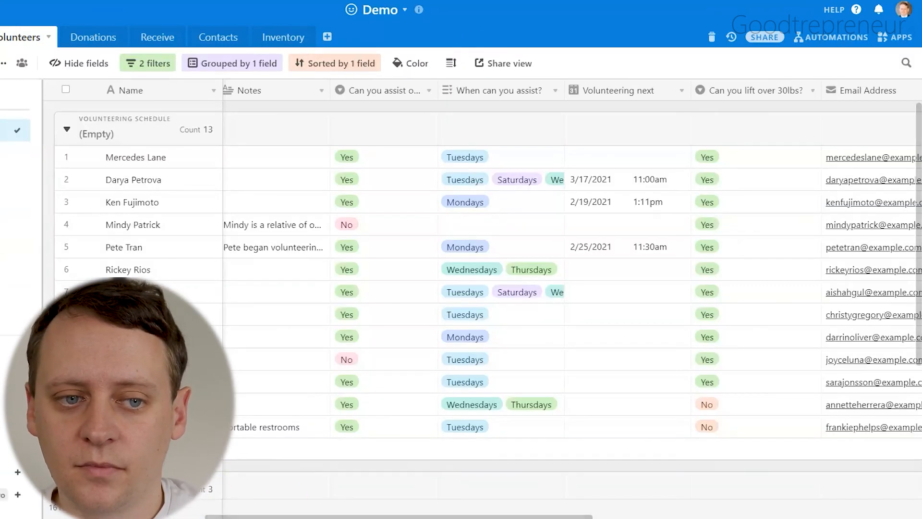
pyautogui.moveTo(347, 516); pyautogui.dragTo(666, 502)
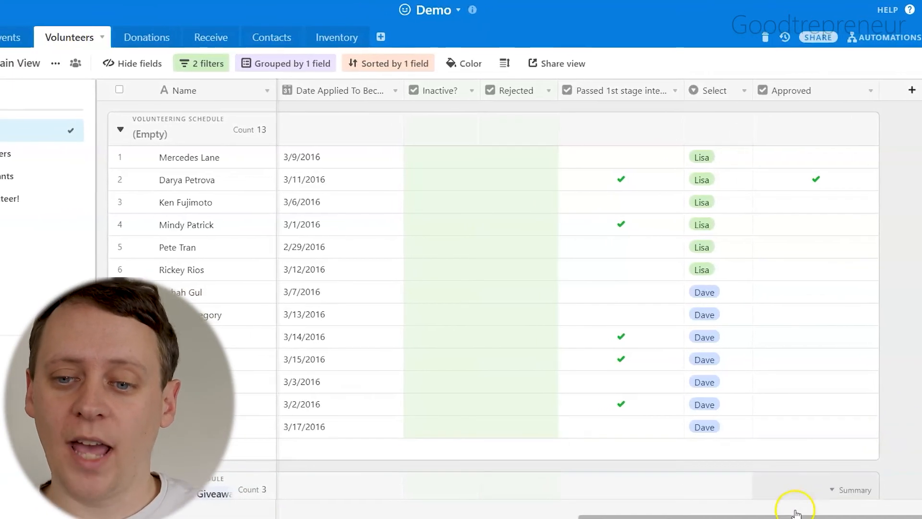
pyautogui.moveTo(799, 515); pyautogui.dragTo(380, 511)
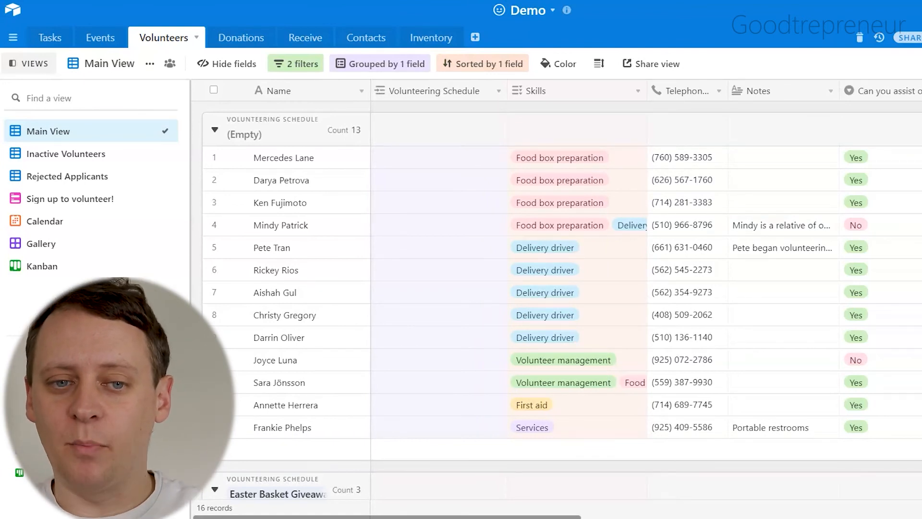
pyautogui.moveTo(322, 515); pyautogui.dragTo(781, 490)
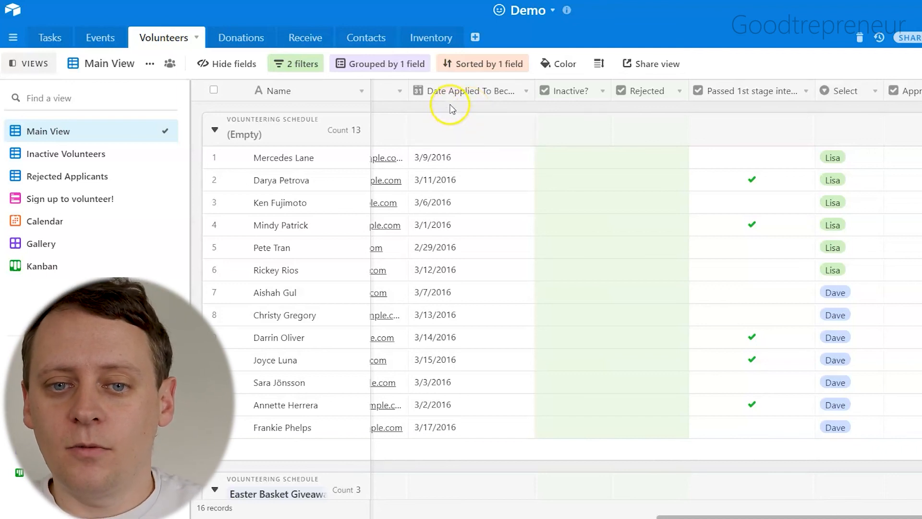
# - Open the Donations table and examine the Food/Drink donation's drop-off time, message and Did they drop off status
pyautogui.click(240, 37)
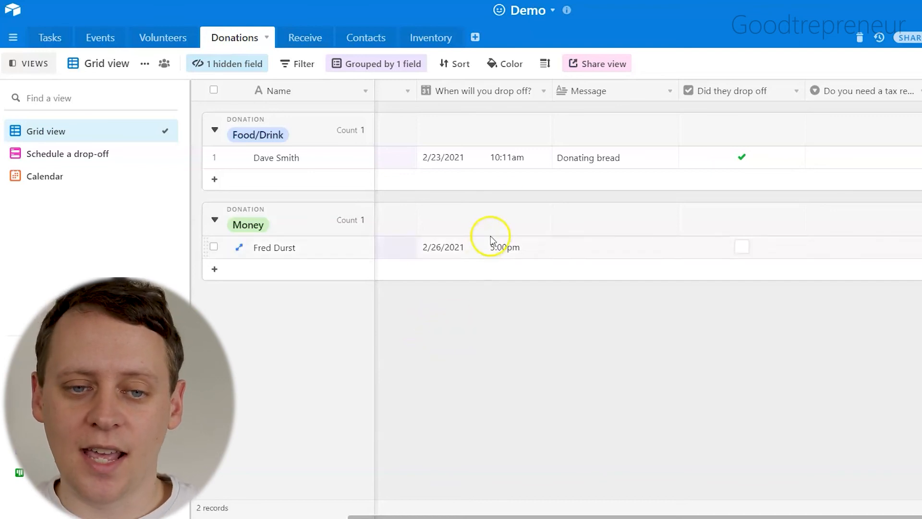
pyautogui.click(509, 158)
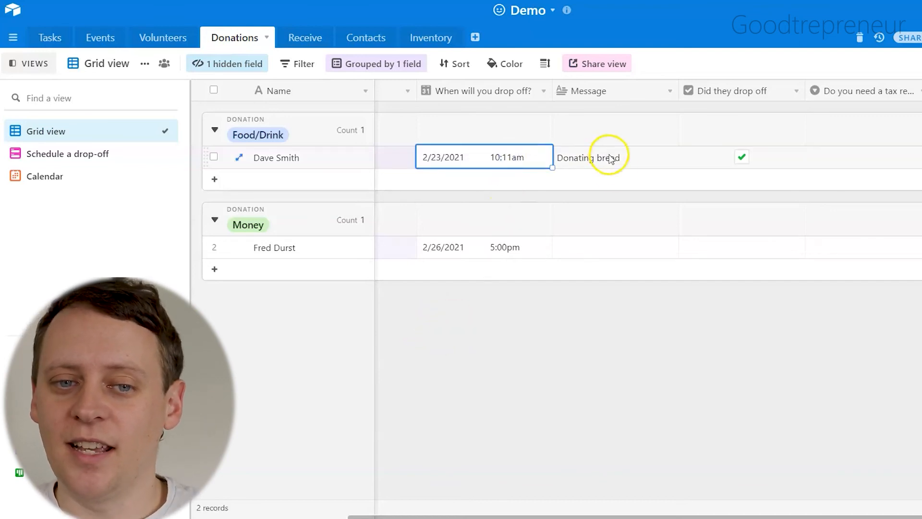
pyautogui.click(644, 368)
pyautogui.click(764, 156)
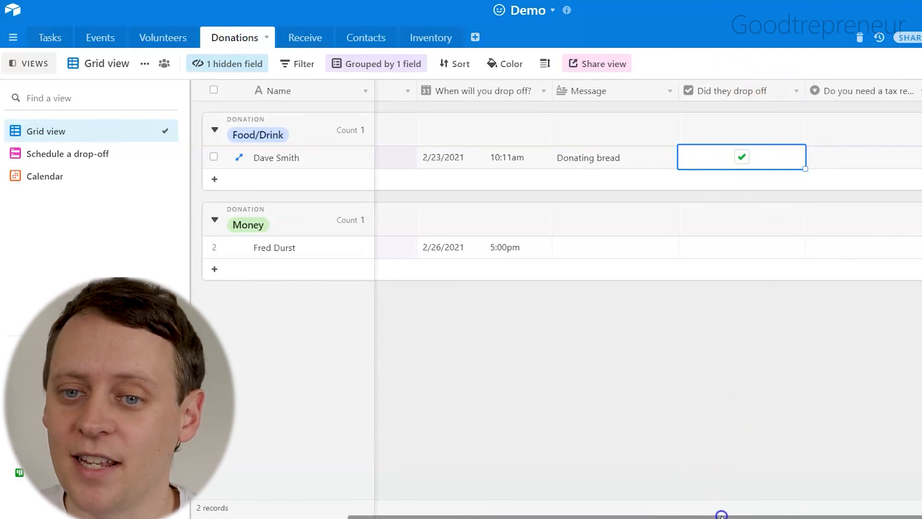
# - Set Do you need a tax receipt? to Yes for the Food/Drink donation
pyautogui.moveTo(719, 515); pyautogui.dragTo(759, 515)
pyautogui.click(822, 158)
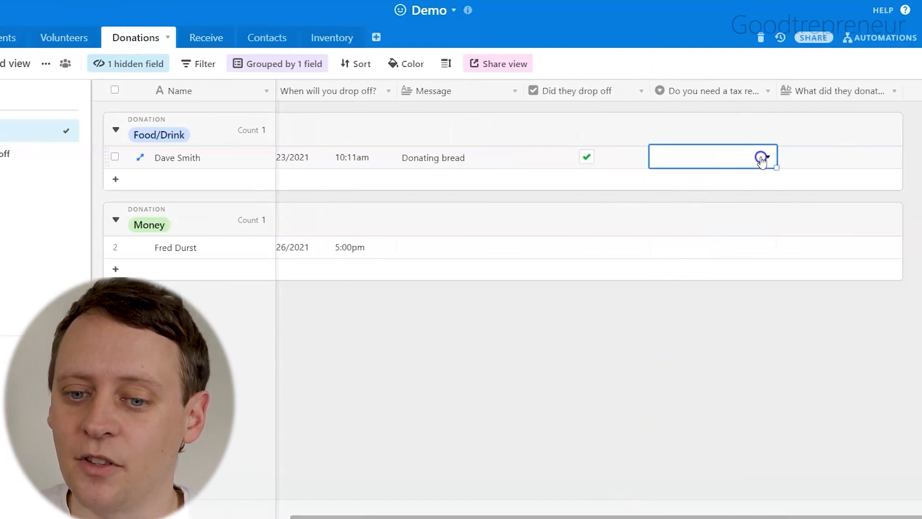
pyautogui.click(859, 156)
pyautogui.click(671, 222)
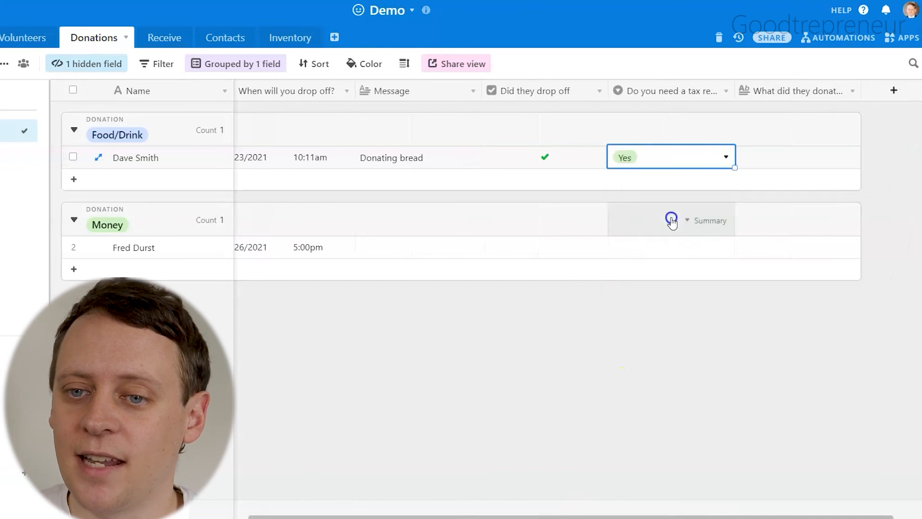
pyautogui.click(542, 310)
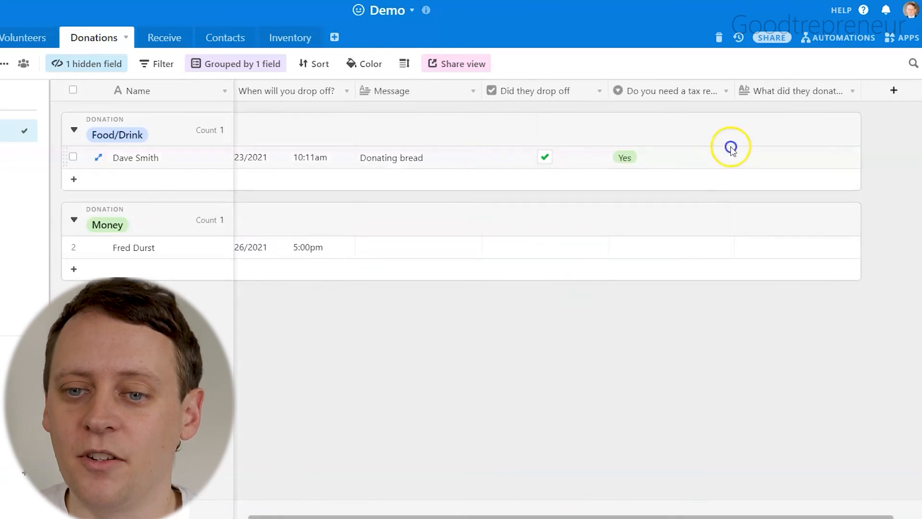
# - Enter "2 bags of clothes" in the Food/Drink donation's What did they donate? field
pyautogui.click(761, 154)
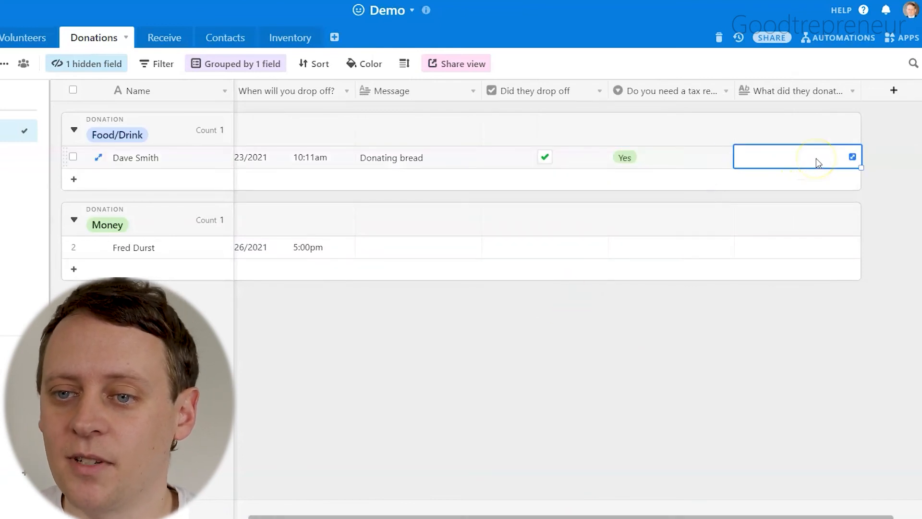
pyautogui.write('2 bags of clothes')
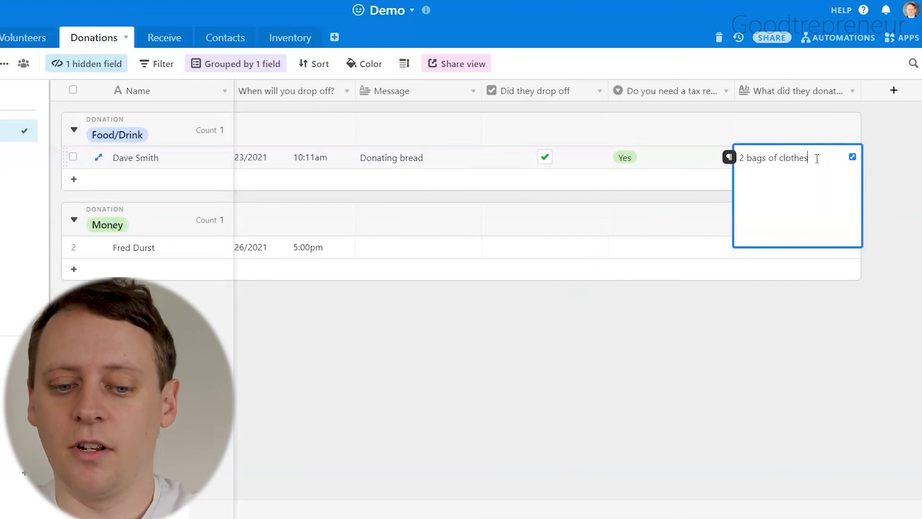
pyautogui.click(738, 399)
# - Review the Food/Drink donation's fields and the questions on the Schedule a drop-off form
pyautogui.moveTo(626, 515); pyautogui.dragTo(430, 516)
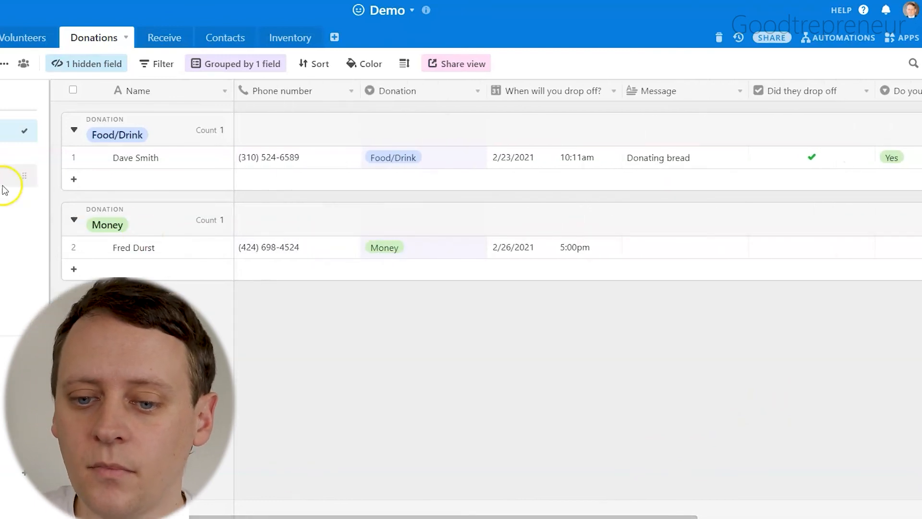
pyautogui.click(129, 153)
pyautogui.moveTo(312, 516); pyautogui.dragTo(570, 509)
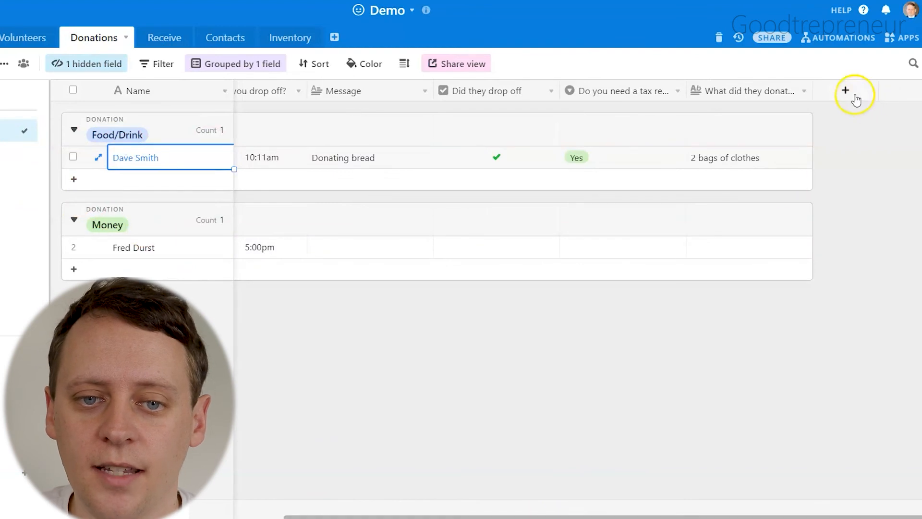
pyautogui.click(19, 153)
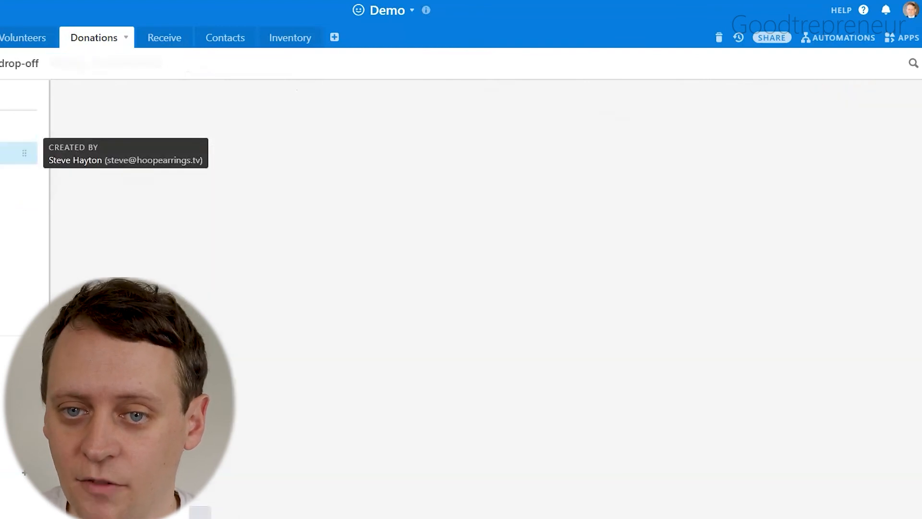
pyautogui.scroll(-10, 344, 288)
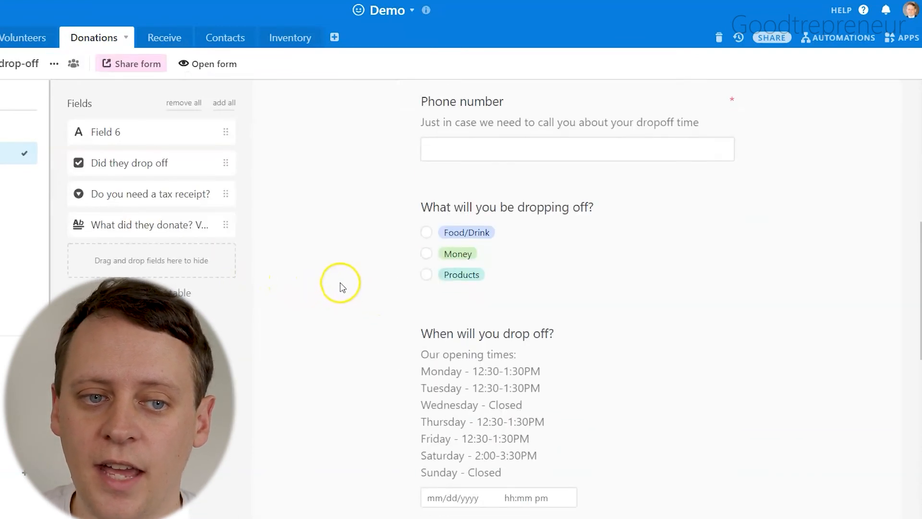
pyautogui.scroll(-4, 340, 283)
pyautogui.scroll(10, 332, 280)
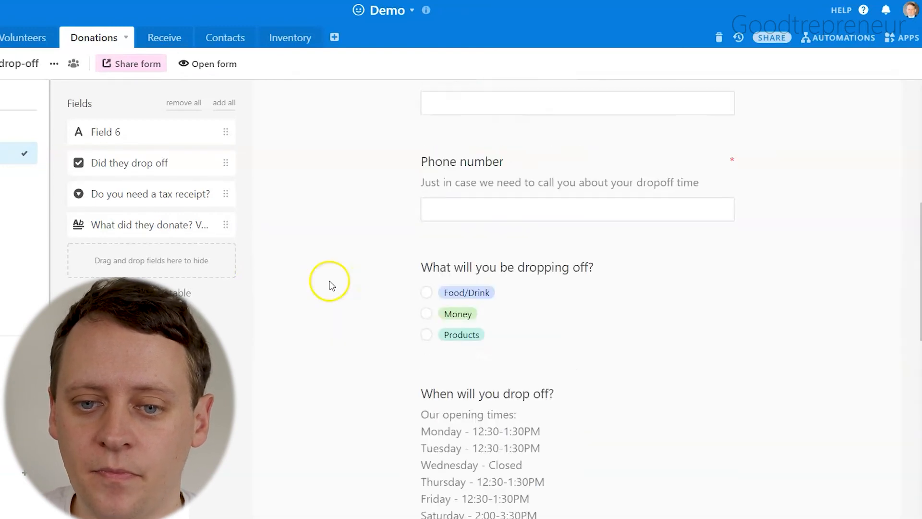
# - Add a long text field named Address to the Donations grid view after What did they donate?
pyautogui.click(19, 131)
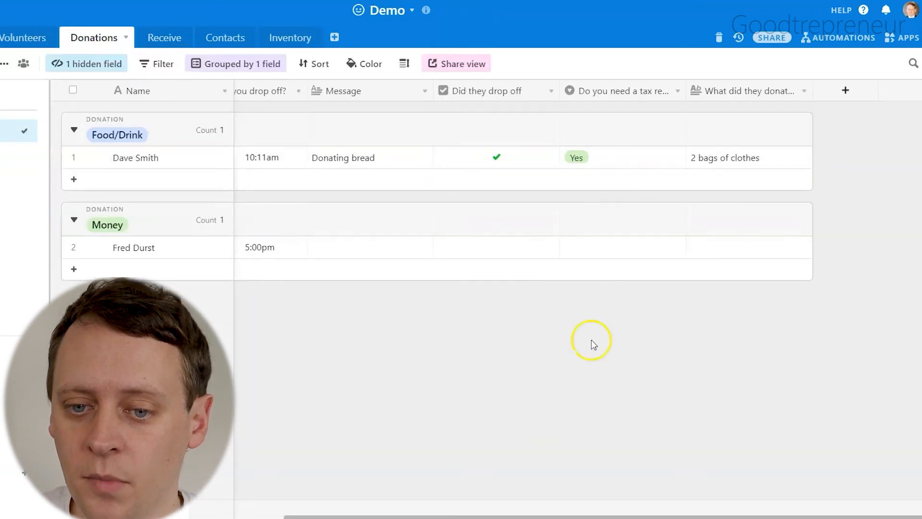
pyautogui.click(846, 92)
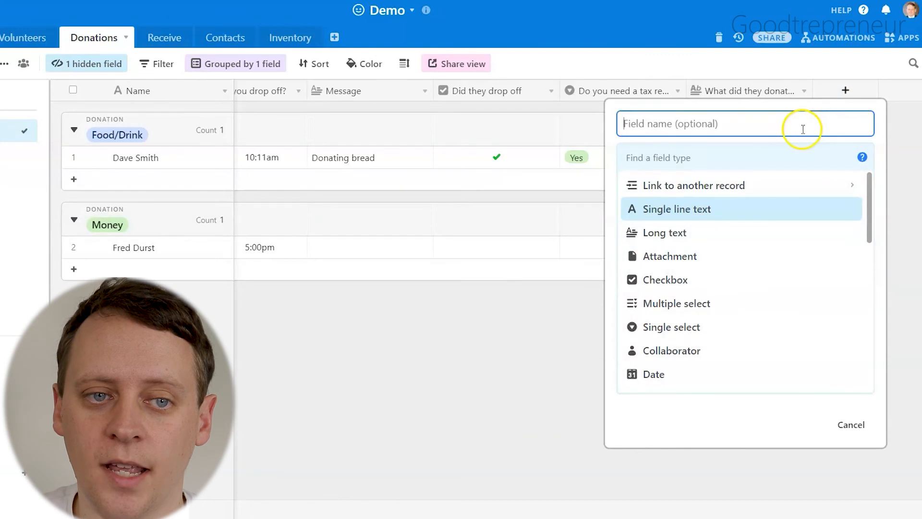
pyautogui.scroll(-6, 772, 212)
pyautogui.write('Address')
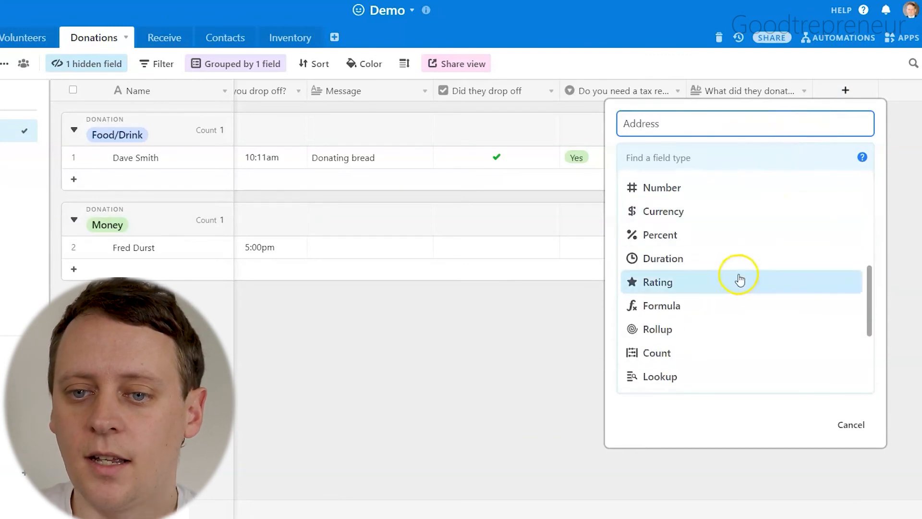
pyautogui.scroll(6, 736, 278)
pyautogui.click(710, 233)
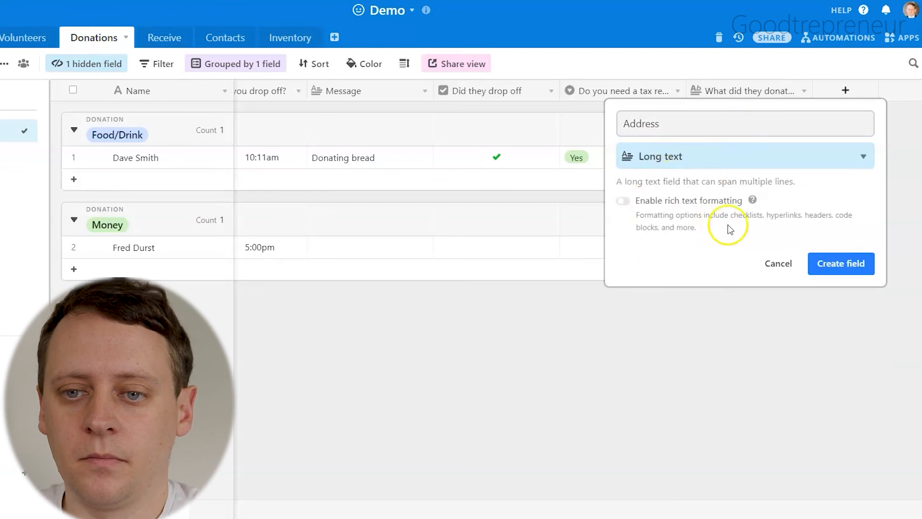
pyautogui.click(870, 268)
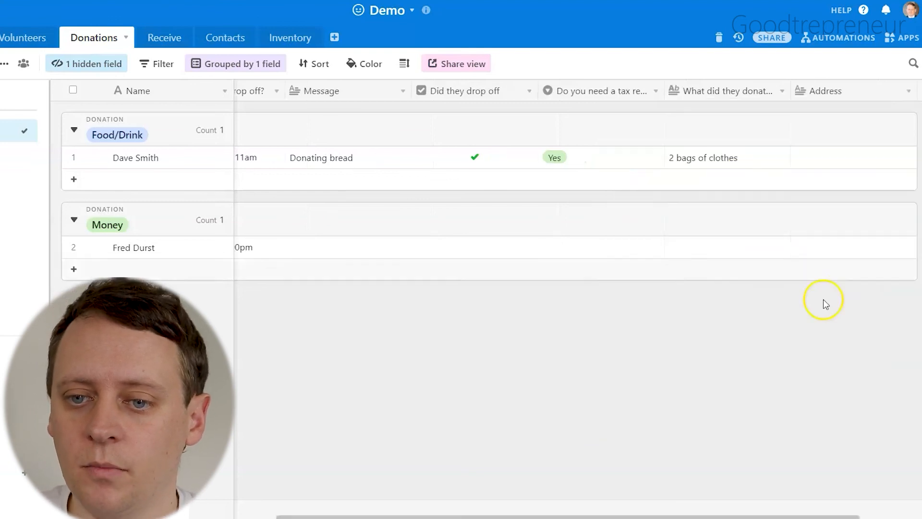
pyautogui.click(821, 164)
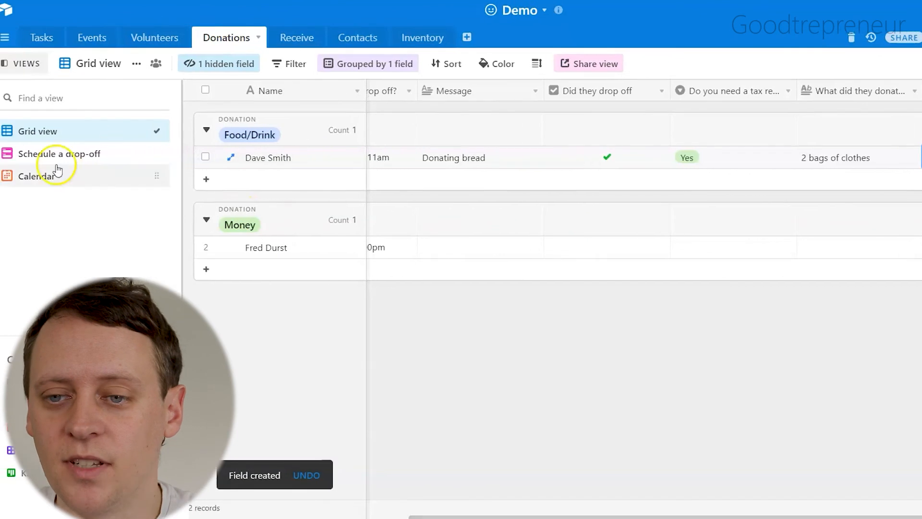
# - Add the Address field to the Schedule a drop-off form between the Name and Phone number questions
pyautogui.click(20, 154)
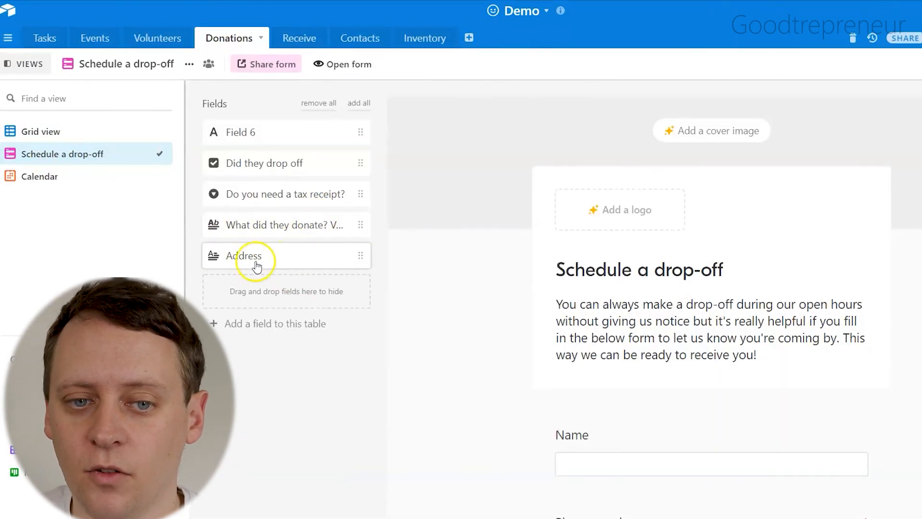
pyautogui.scroll(-5, 502, 249)
pyautogui.scroll(-3, 525, 186)
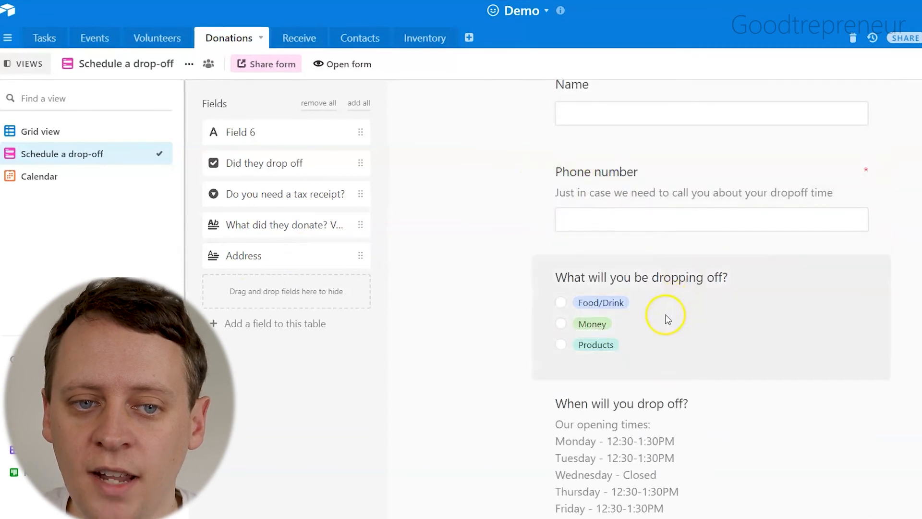
pyautogui.scroll(-3, 494, 270)
pyautogui.scroll(-5, 671, 294)
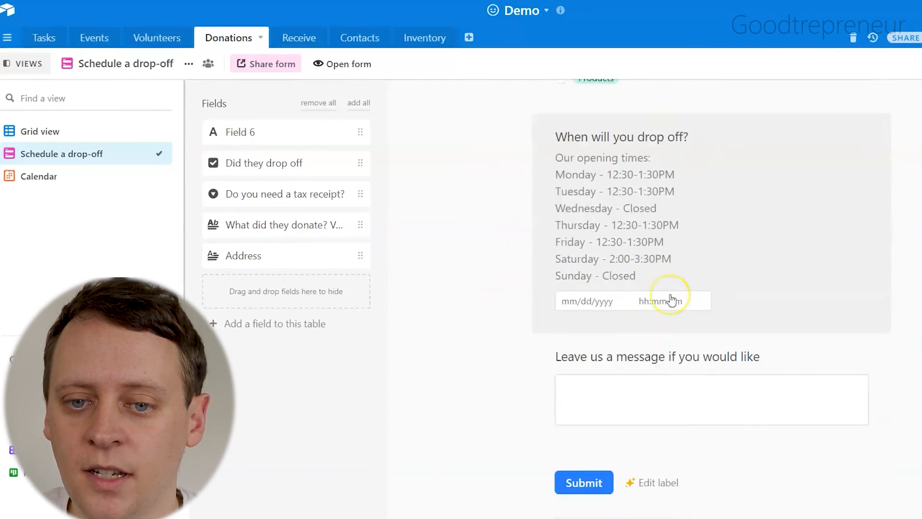
pyautogui.scroll(7, 671, 294)
pyautogui.scroll(3, 670, 294)
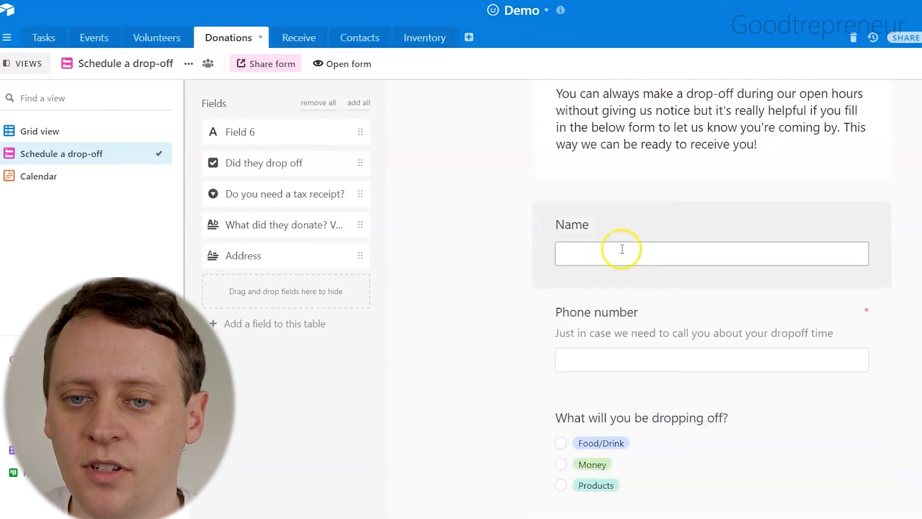
pyautogui.moveTo(254, 262); pyautogui.dragTo(556, 323)
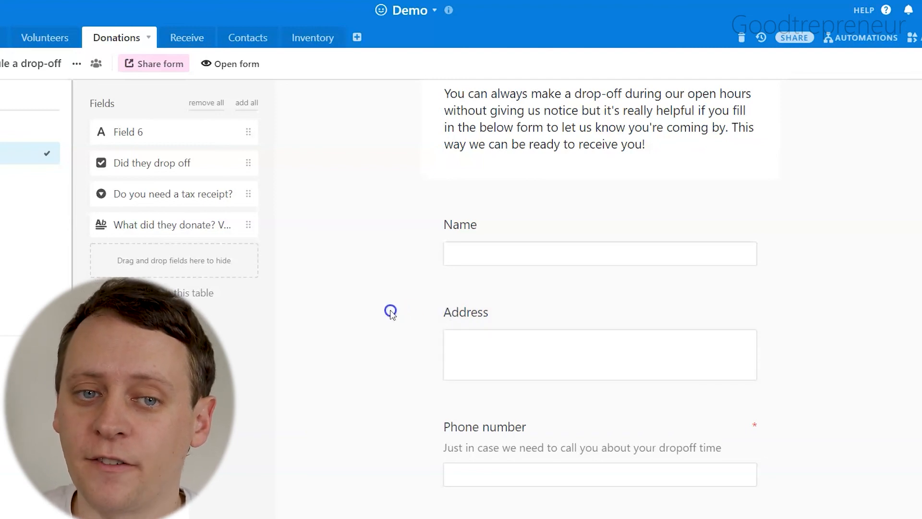
# - Make the form's Address question show only when conditions are met
pyautogui.click(518, 318)
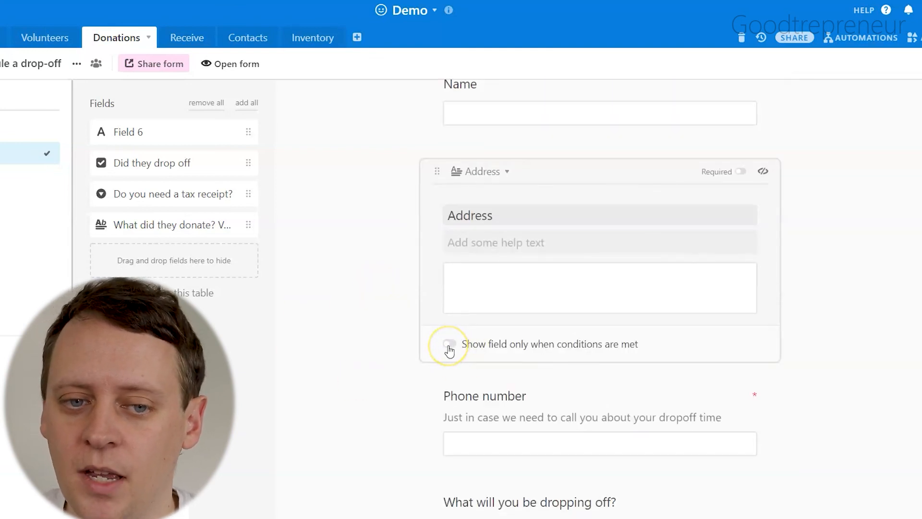
pyautogui.click(448, 345)
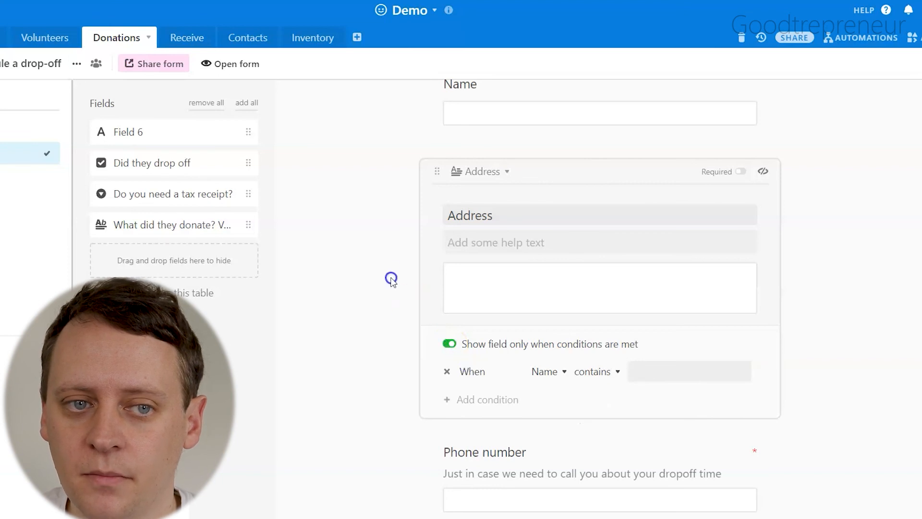
pyautogui.scroll(-10, 416, 281)
pyautogui.click(390, 300)
# - Add the Do you need a tax receipt? field to the form between Name and Address
pyautogui.scroll(3, 393, 302)
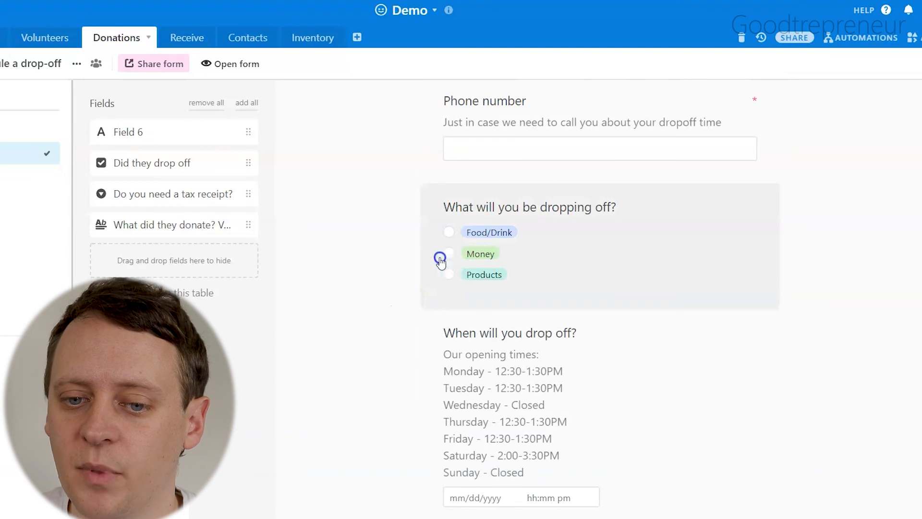
pyautogui.scroll(-7, 440, 261)
pyautogui.scroll(8, 416, 277)
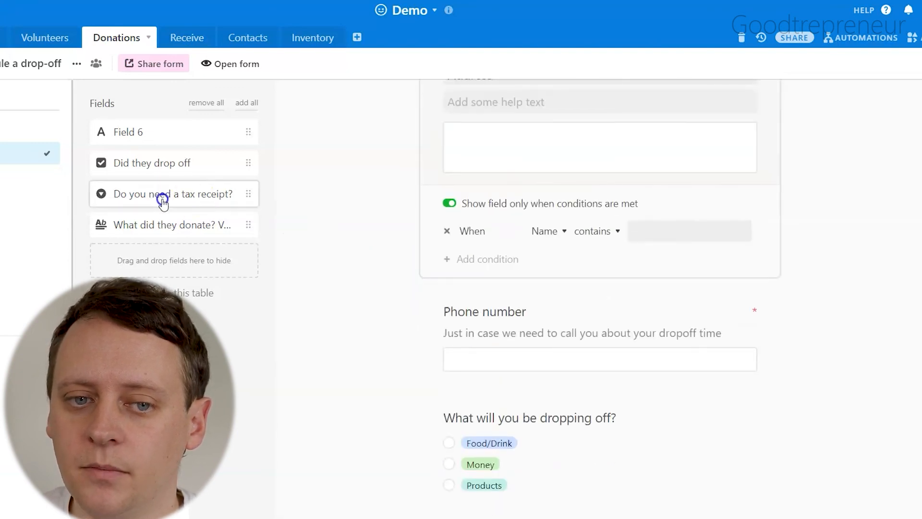
pyautogui.scroll(3, 360, 228)
pyautogui.moveTo(163, 200); pyautogui.dragTo(547, 197)
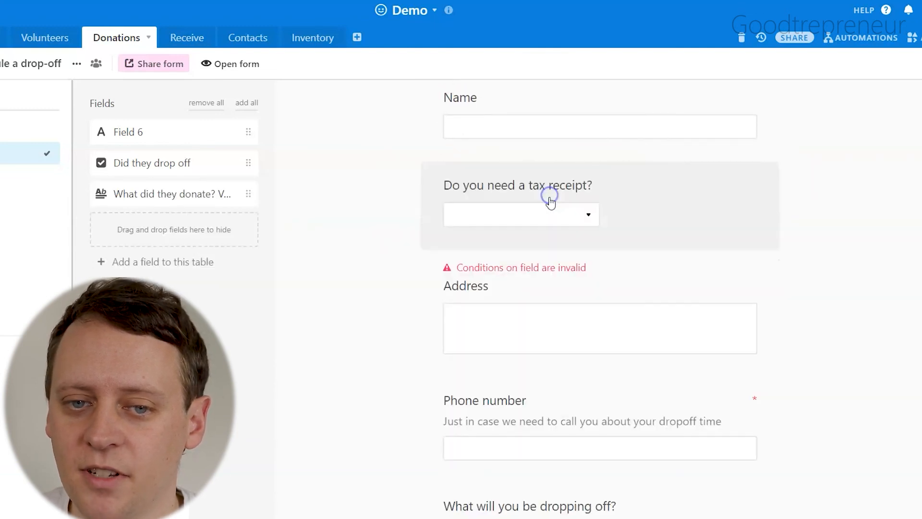
# - Set the Address question's condition to show when Do you need a tax receipt? is Yes
pyautogui.click(476, 286)
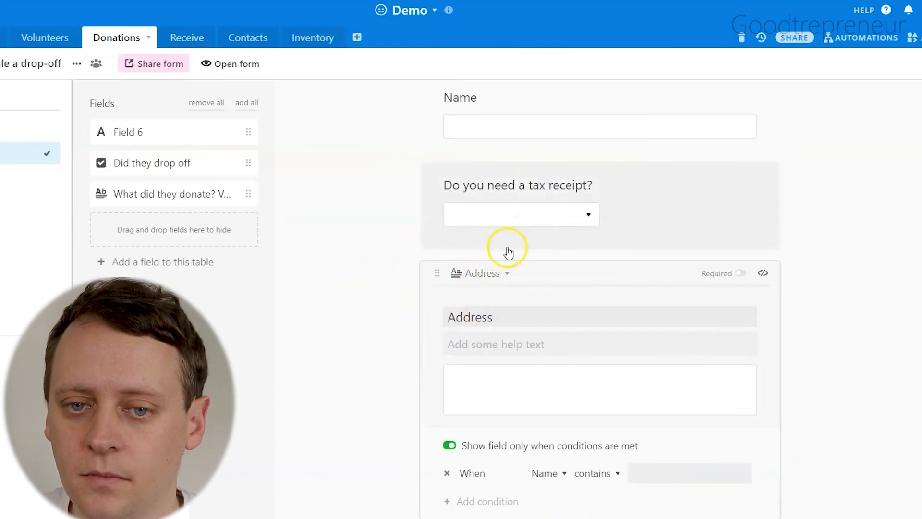
pyautogui.click(567, 473)
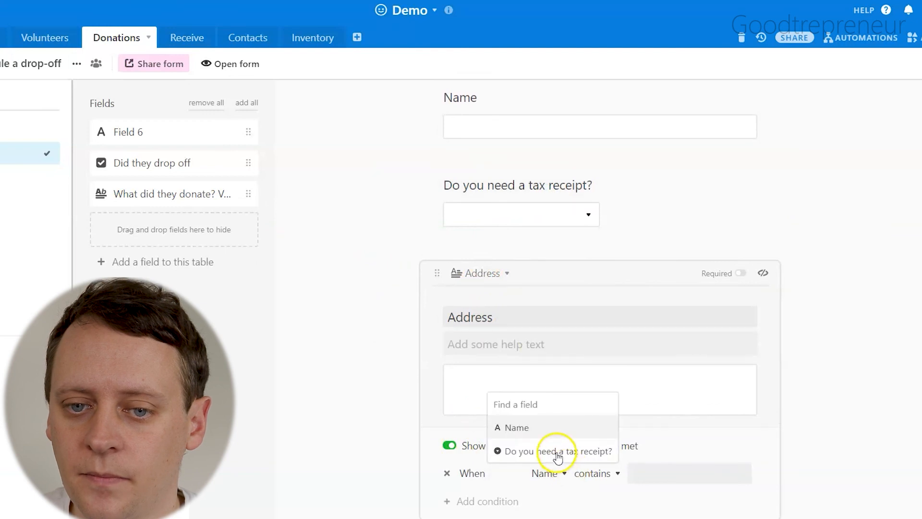
pyautogui.click(555, 449)
pyautogui.click(623, 473)
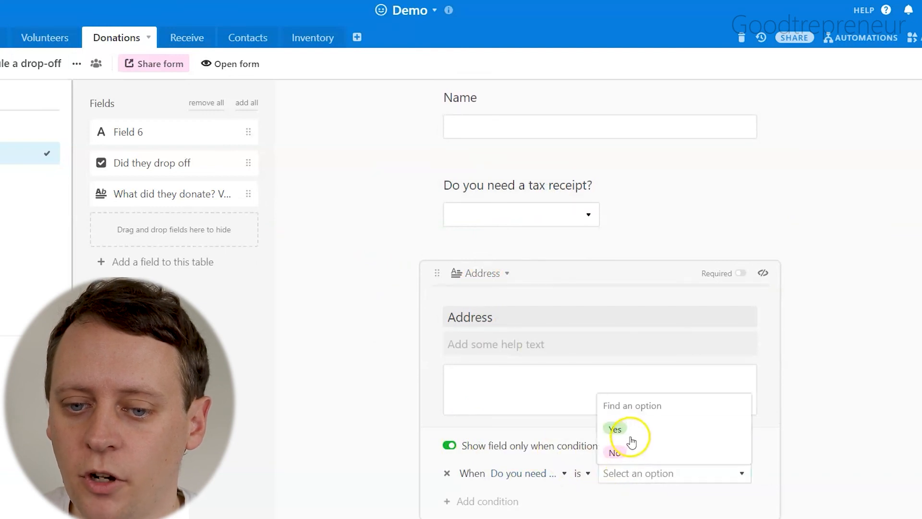
pyautogui.click(616, 428)
# - Give the Address question the help text "This is for the tax receipt"
pyautogui.click(456, 343)
pyautogui.write('This is for the tax receipt')
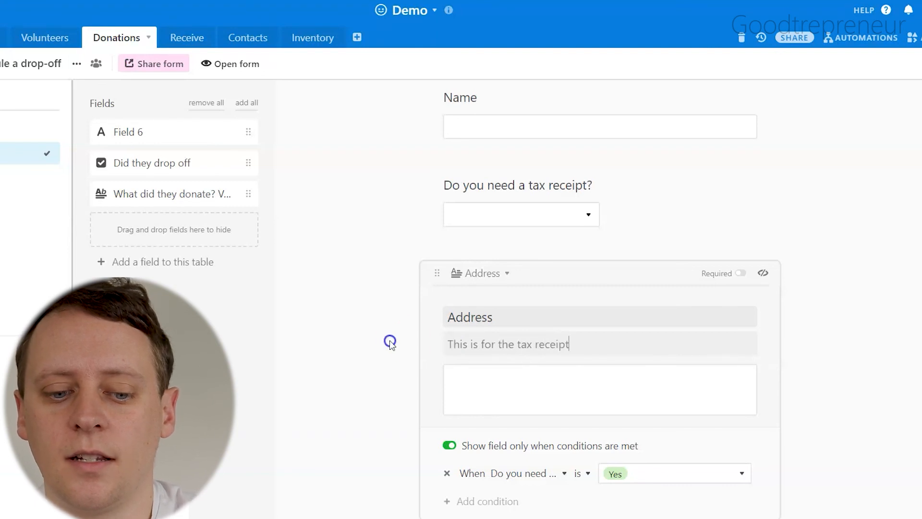
pyautogui.click(390, 340)
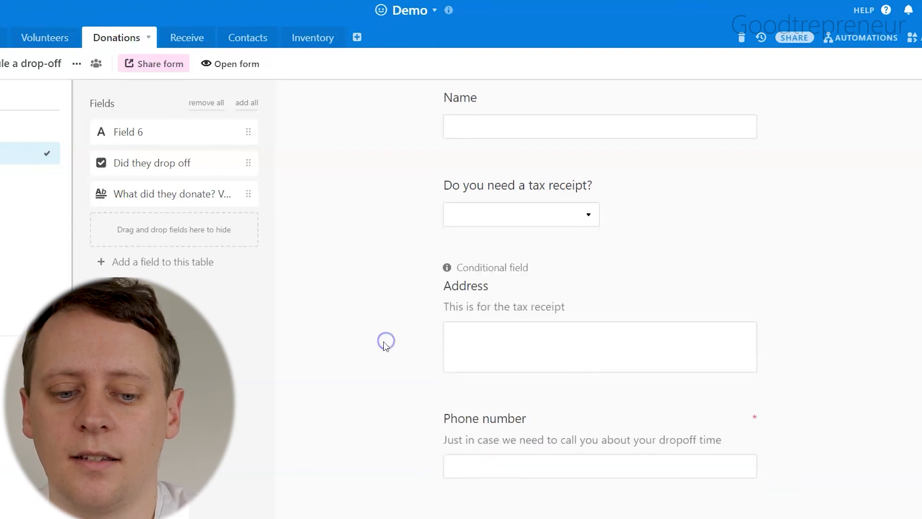
# - Move the Do you need a tax receipt? question between the drop-off time and message questions
pyautogui.scroll(3, 480, 288)
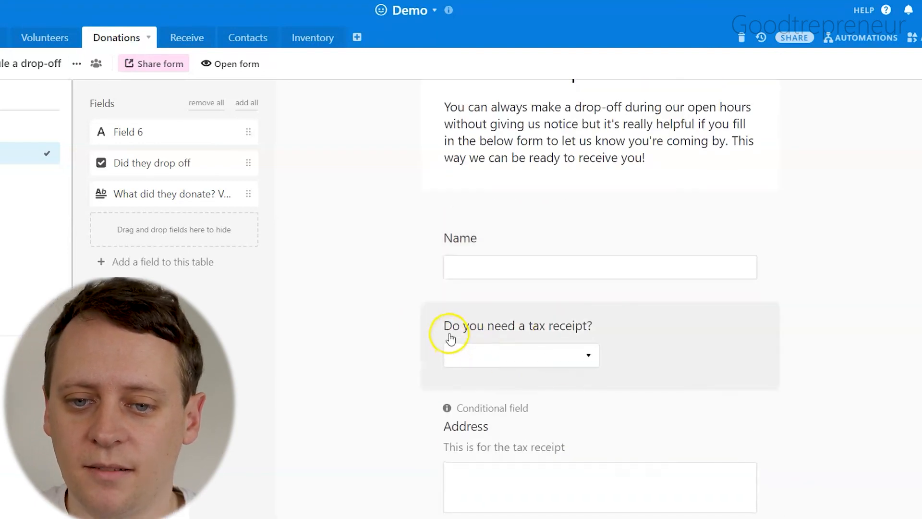
pyautogui.scroll(-2, 516, 312)
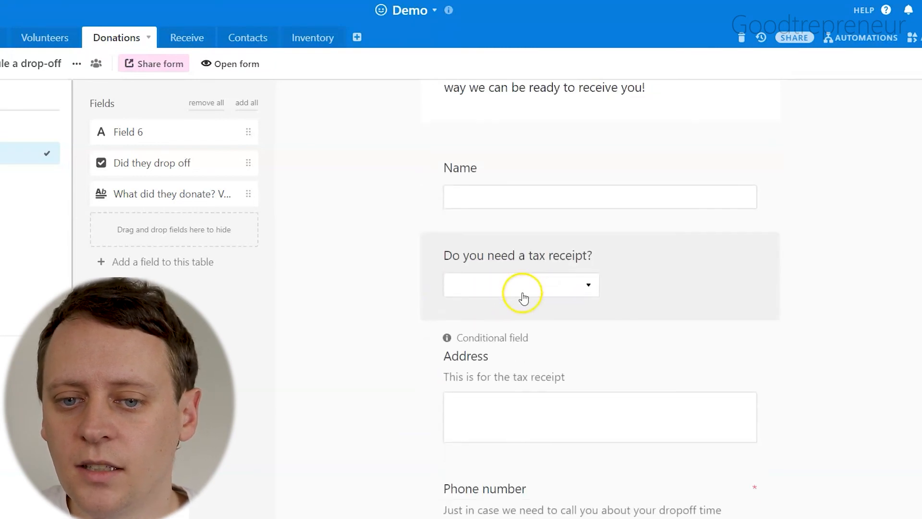
pyautogui.scroll(-2, 516, 259)
pyautogui.scroll(-2, 552, 202)
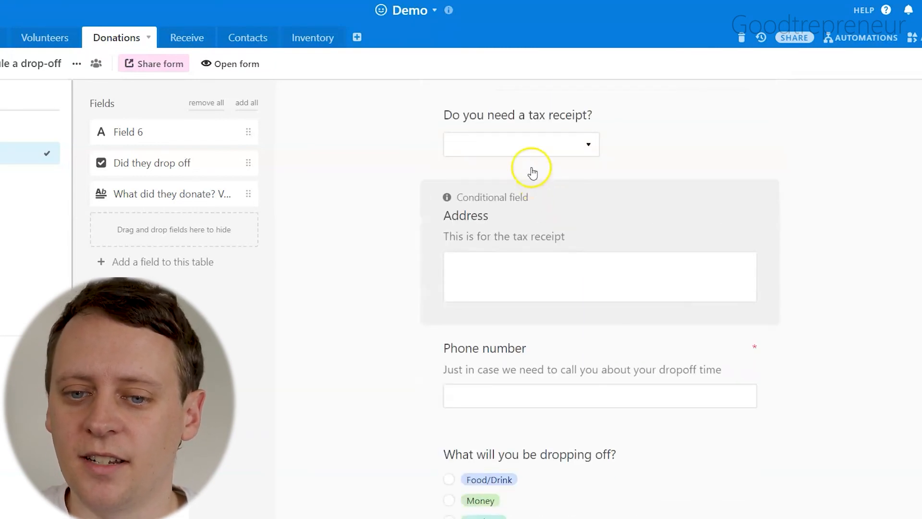
pyautogui.moveTo(487, 131); pyautogui.dragTo(505, 292)
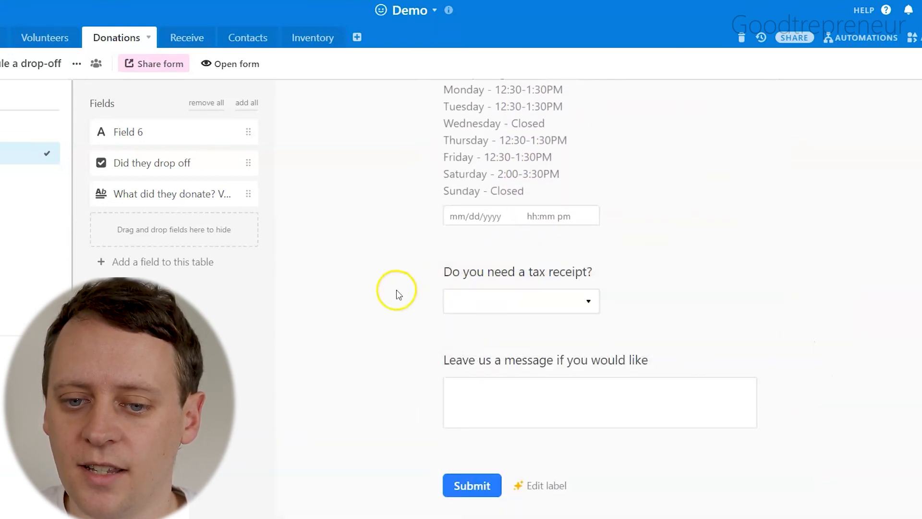
# - Move the Address question directly below Do you need a tax receipt? on the form
pyautogui.scroll(5, 379, 303)
pyautogui.scroll(7, 379, 303)
pyautogui.scroll(-3, 397, 294)
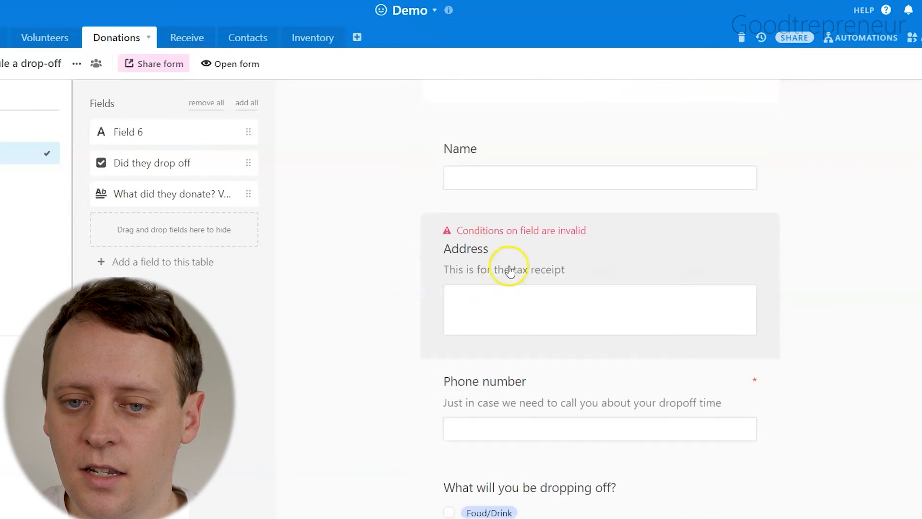
pyautogui.moveTo(523, 244); pyautogui.dragTo(543, 225)
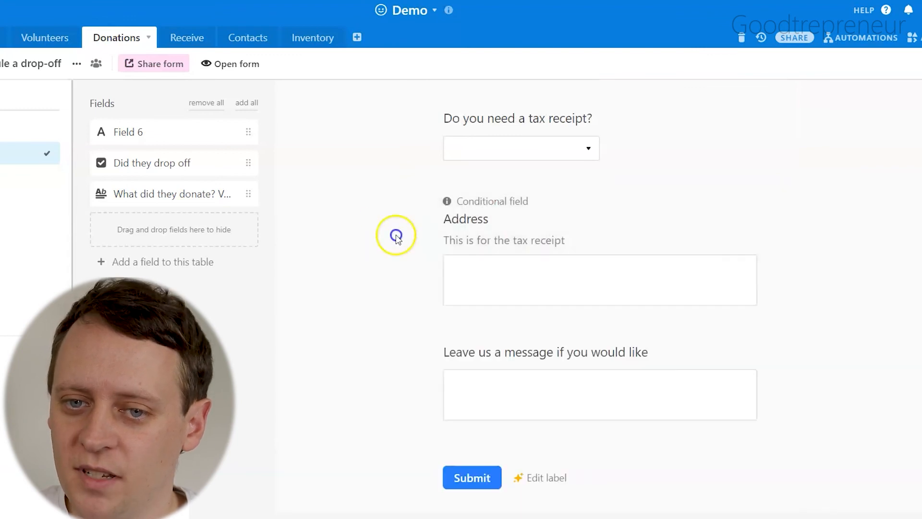
# - Open the live Schedule a drop-off form and test the conditional Address question by answering Yes to Do you need a tax receipt?
pyautogui.click(221, 64)
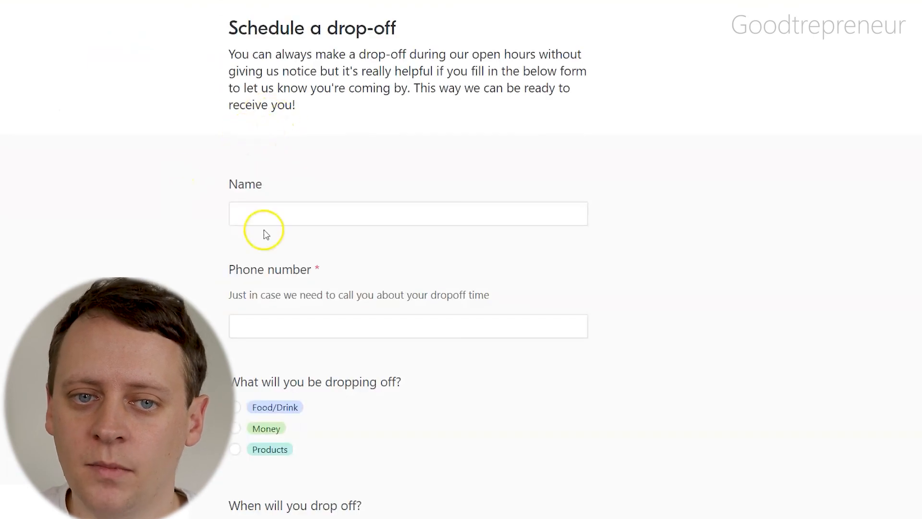
pyautogui.scroll(-10, 278, 220)
pyautogui.scroll(-2, 268, 187)
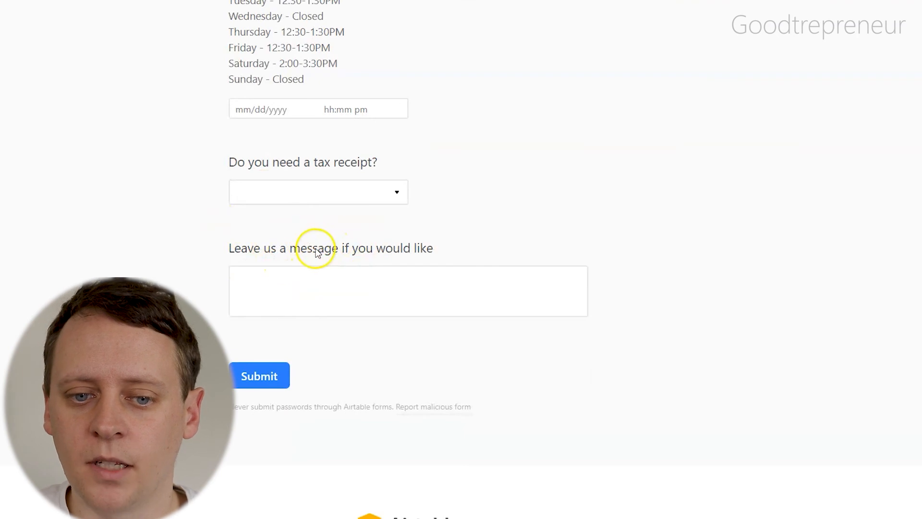
pyautogui.scroll(2, 265, 218)
pyautogui.click(292, 260)
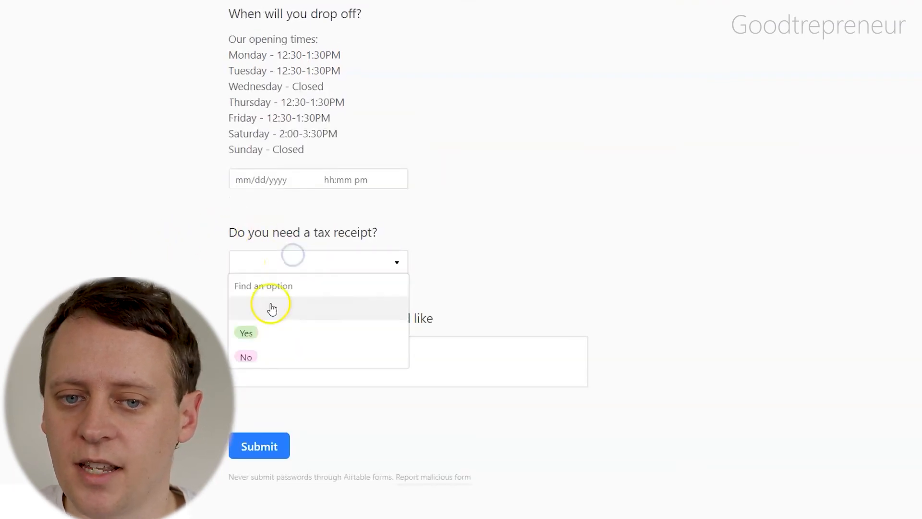
pyautogui.click(263, 324)
pyautogui.click(173, 235)
pyautogui.click(286, 377)
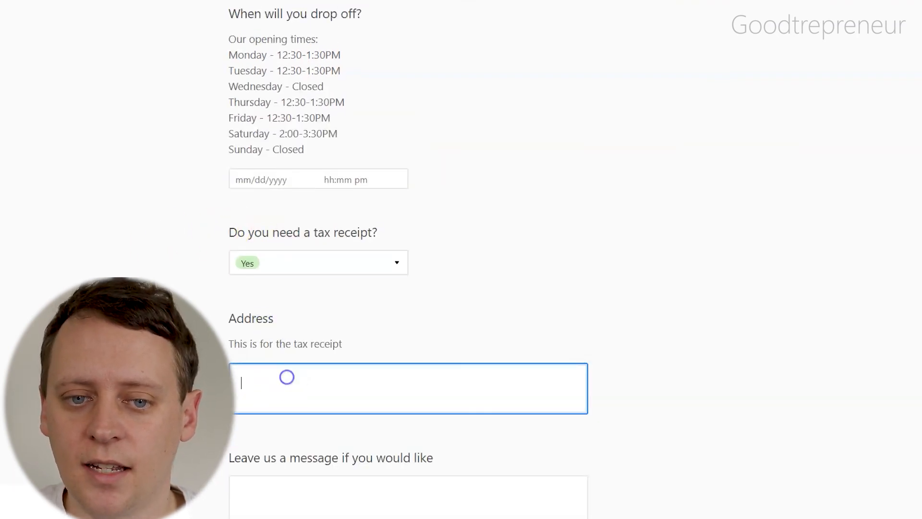
pyautogui.scroll(-5, 181, 263)
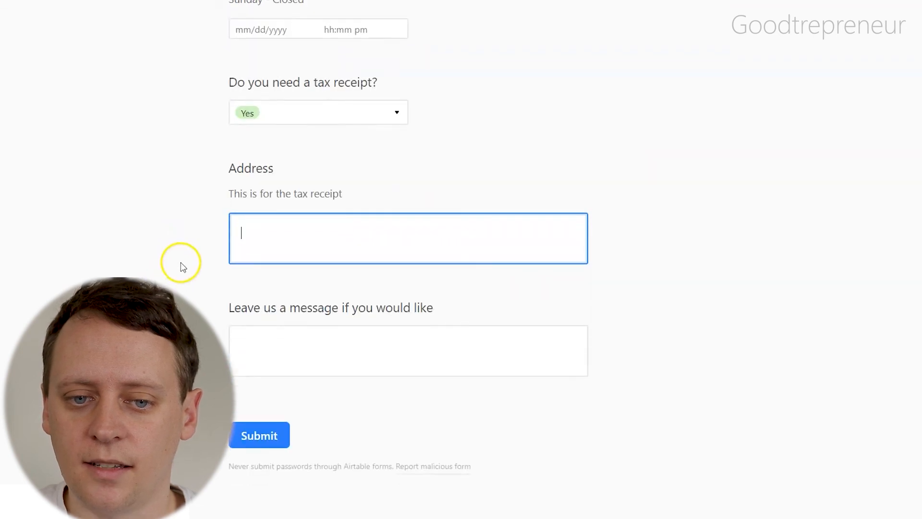
pyautogui.scroll(14, 202, 286)
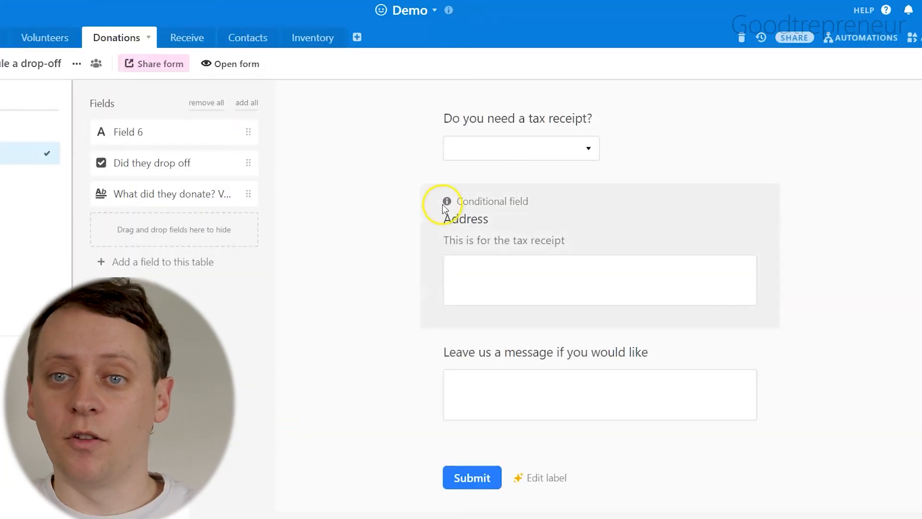
# - Look over the Donations grid view, the Receive Aid form and the fields in the Volunteers Main View
pyautogui.click(367, 238)
pyautogui.click(29, 131)
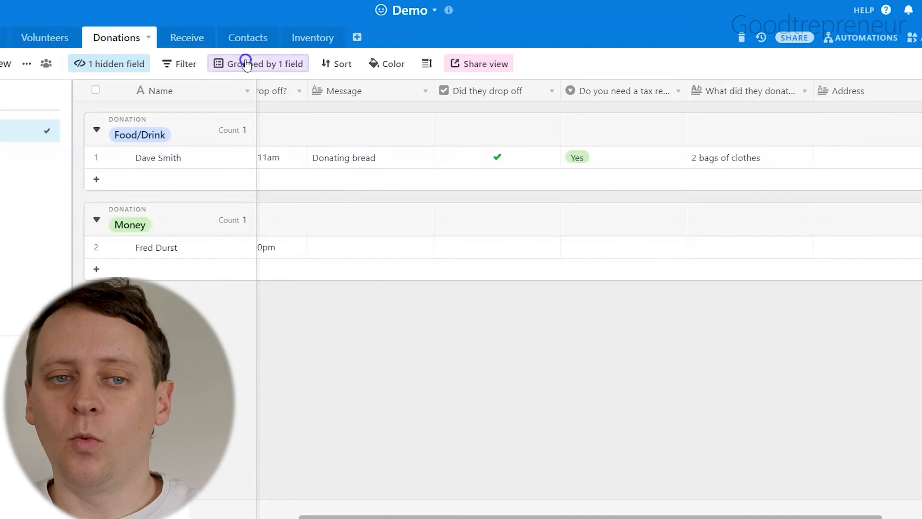
pyautogui.click(186, 43)
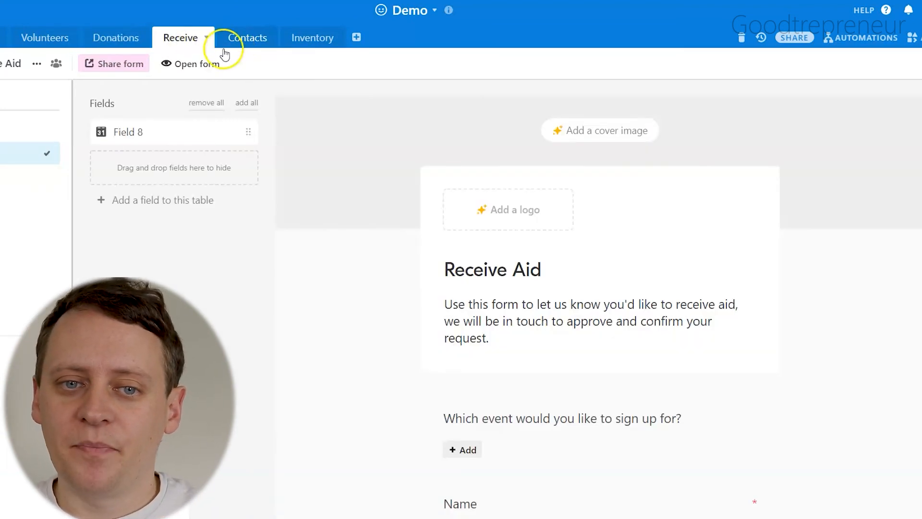
pyautogui.click(32, 38)
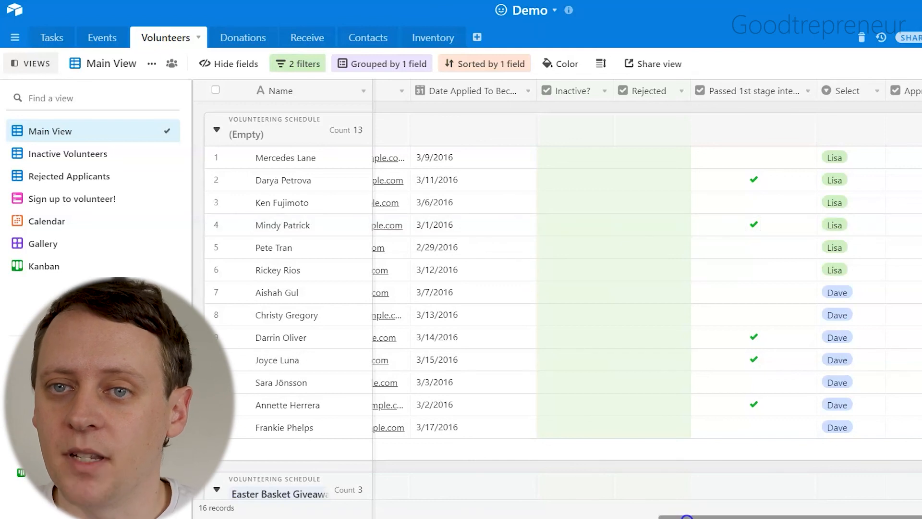
pyautogui.moveTo(684, 516); pyautogui.dragTo(219, 499)
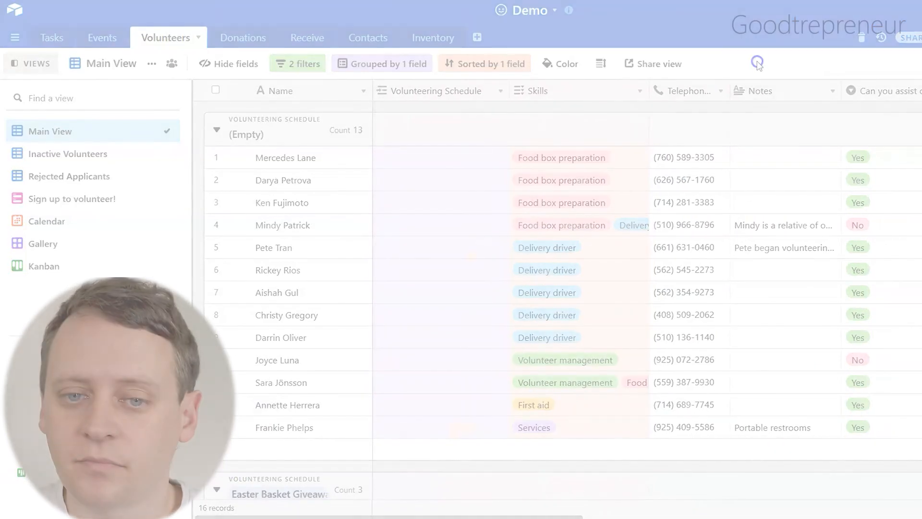